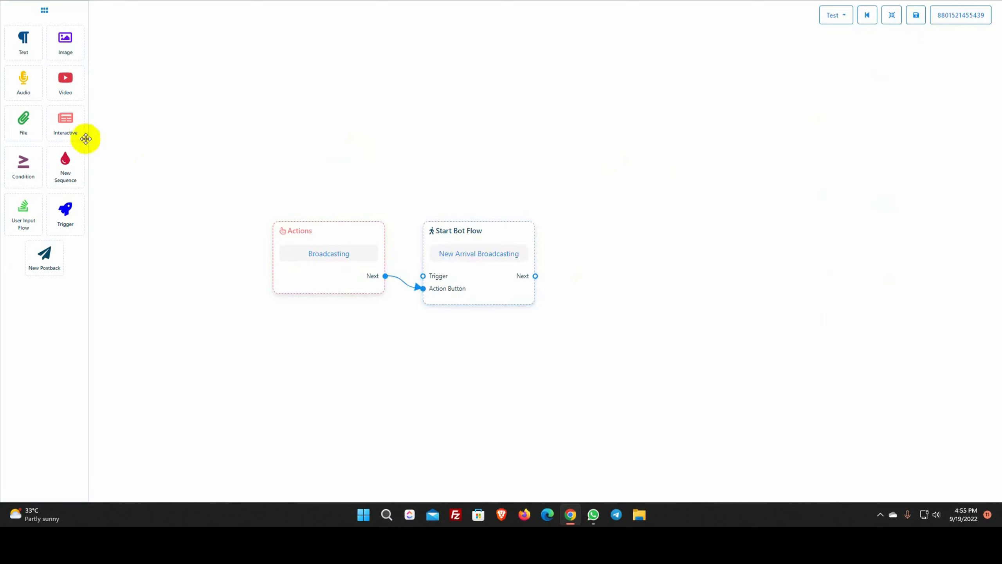
Add an Interactive message after the flow start and upload the watch image as its header
drag(67, 123, 623, 219)
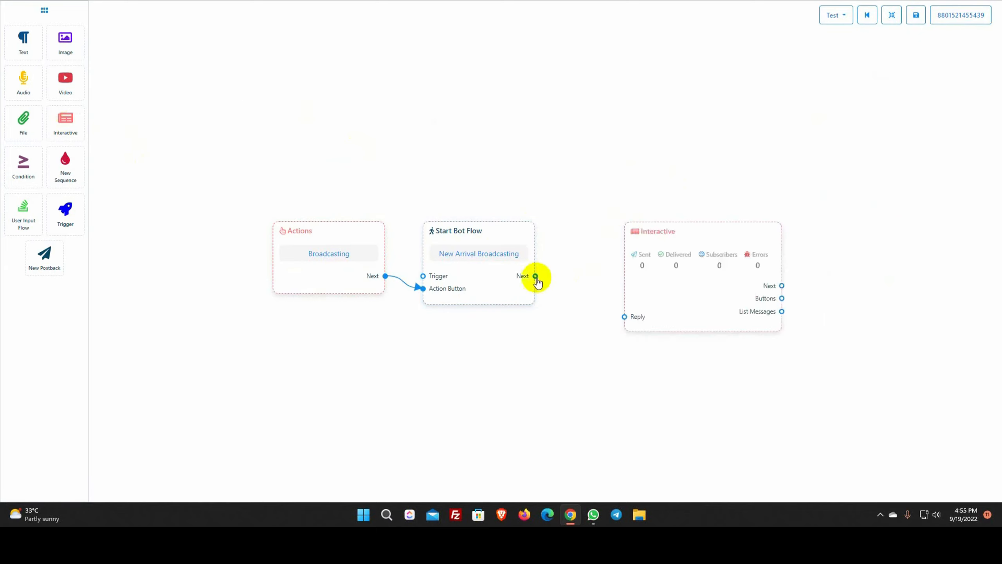
drag(535, 276, 624, 316)
drag(680, 302, 632, 294)
double_click(632, 294)
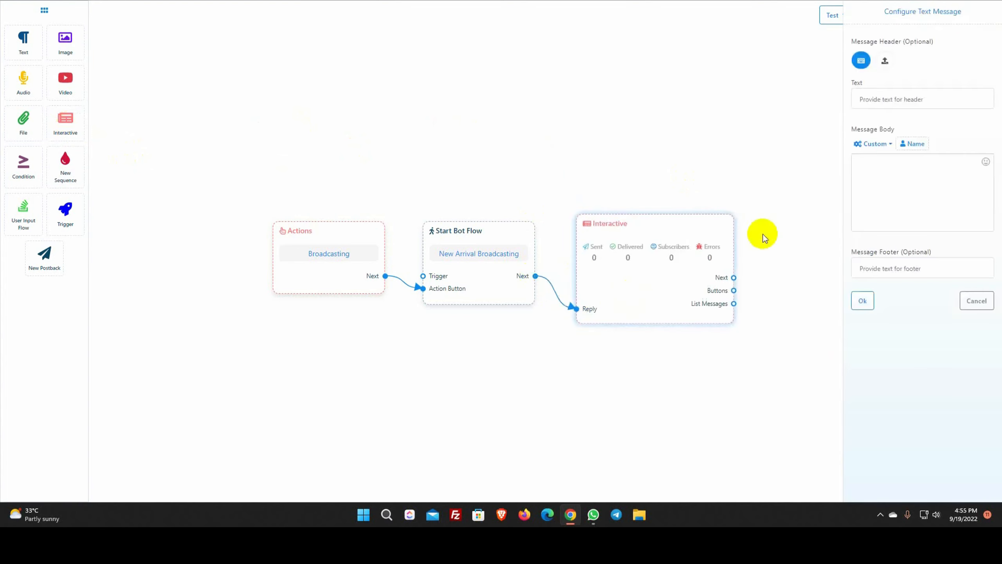
click(885, 60)
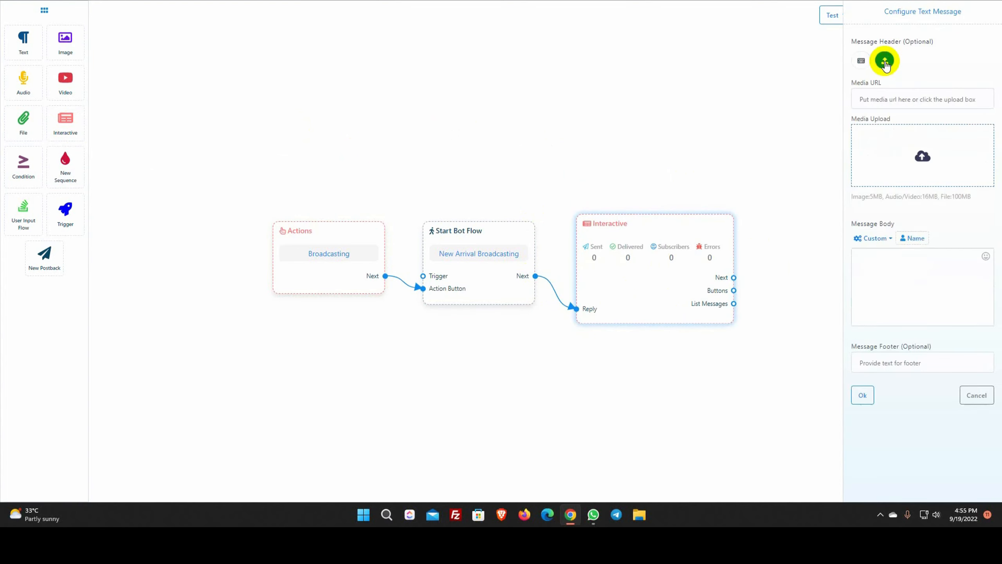
click(921, 156)
click(542, 198)
click(726, 389)
Write the body 'Hello, {Name}, We have some new arrivals. Do you like to see them?' with footer Fashion Store
click(860, 265)
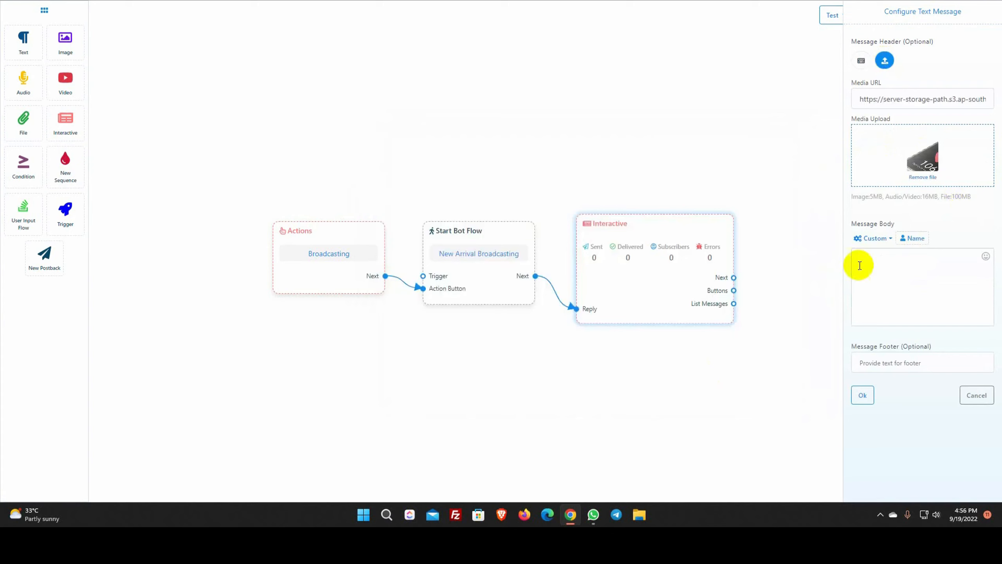
text(Hello,)
click(912, 238)
click(982, 256)
text(,)
key(Return)
key(Return)
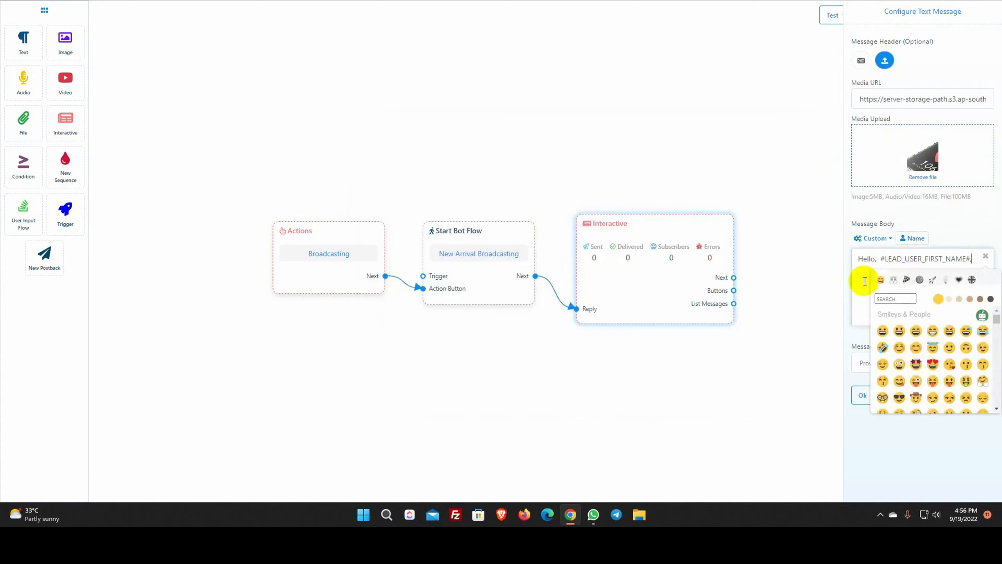
click(986, 256)
text(We have some )
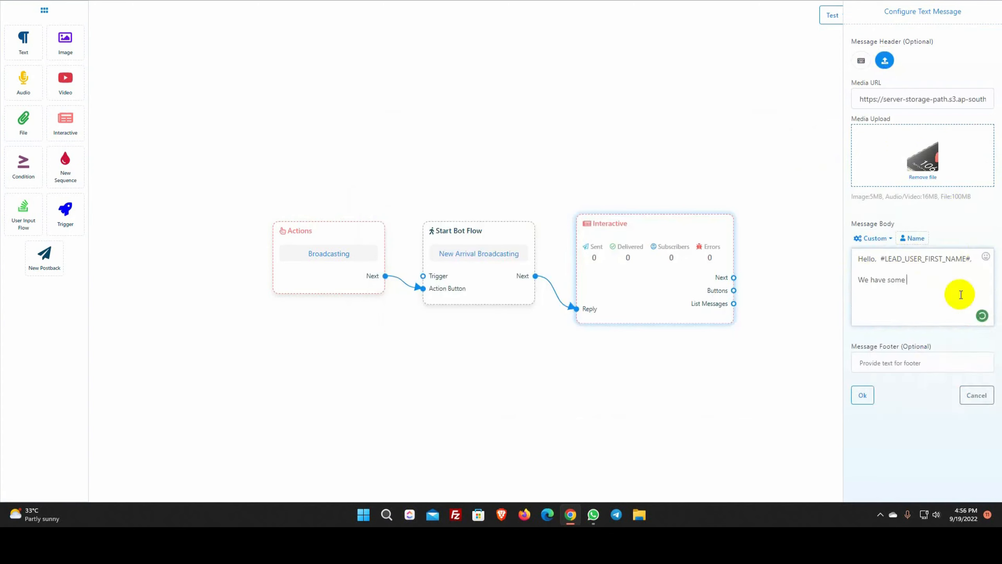
text(new arrivals. Do you like to see them?)
click(886, 363)
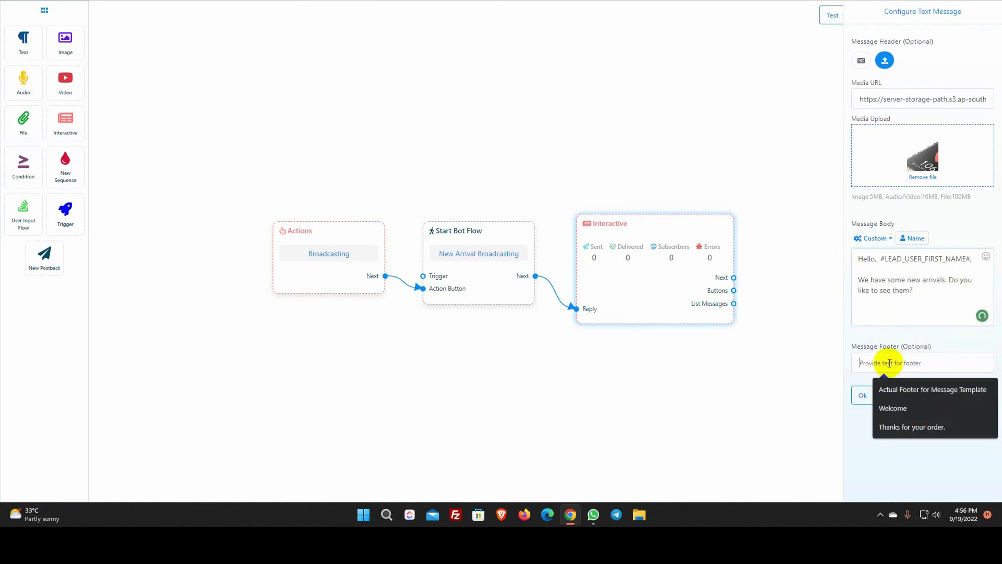
text(Fashion Store)
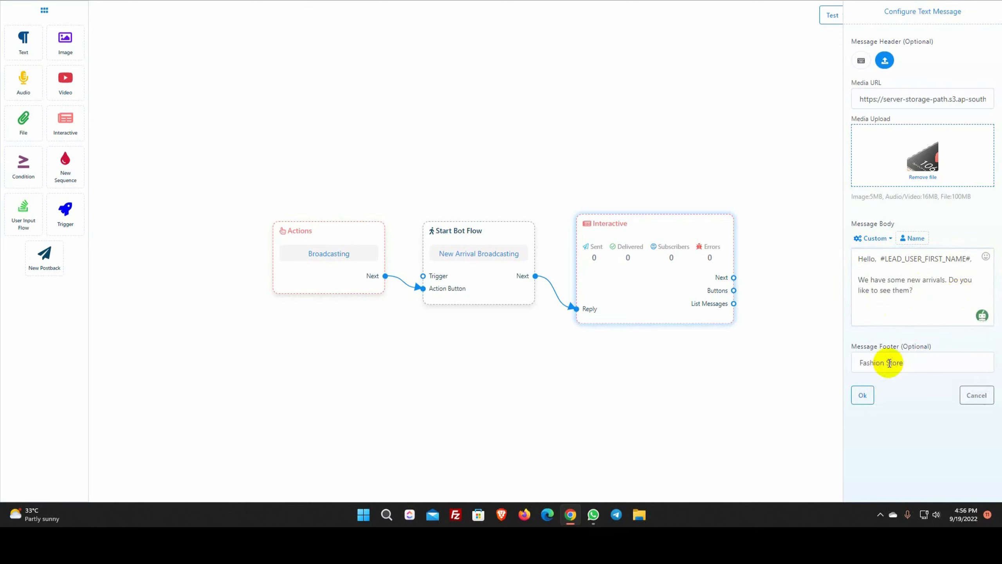
click(862, 395)
Add two inline buttons, Show Me Now and Not Interested, each triggering a new postback
drag(729, 361, 797, 337)
drag(698, 417, 603, 417)
double_click(744, 231)
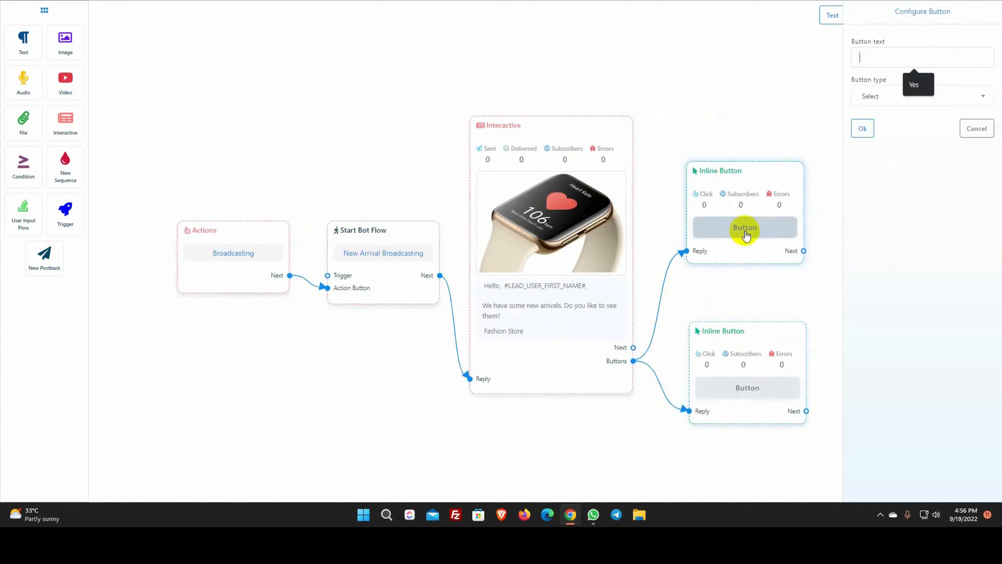
text(Show Me Now)
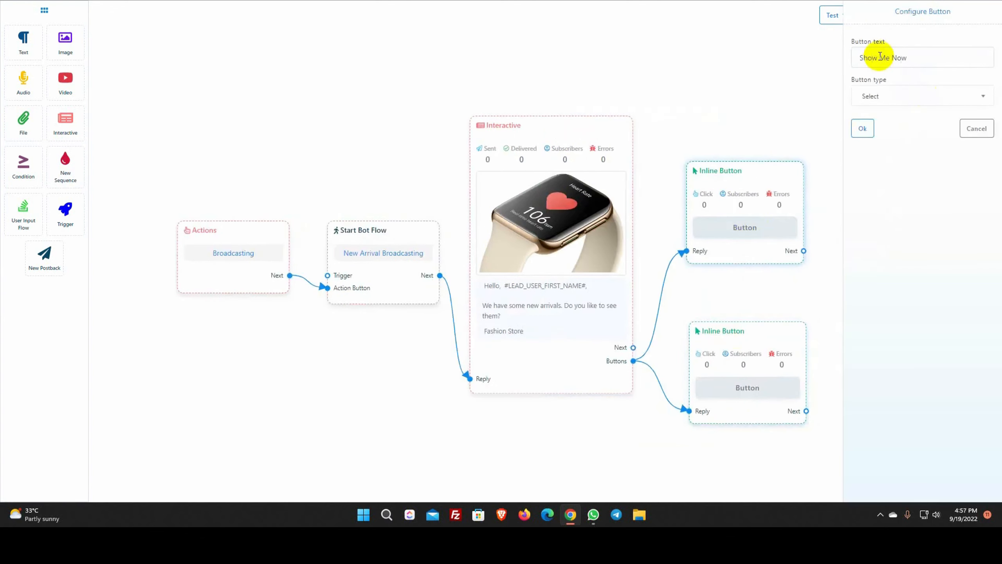
click(892, 96)
click(877, 164)
click(863, 129)
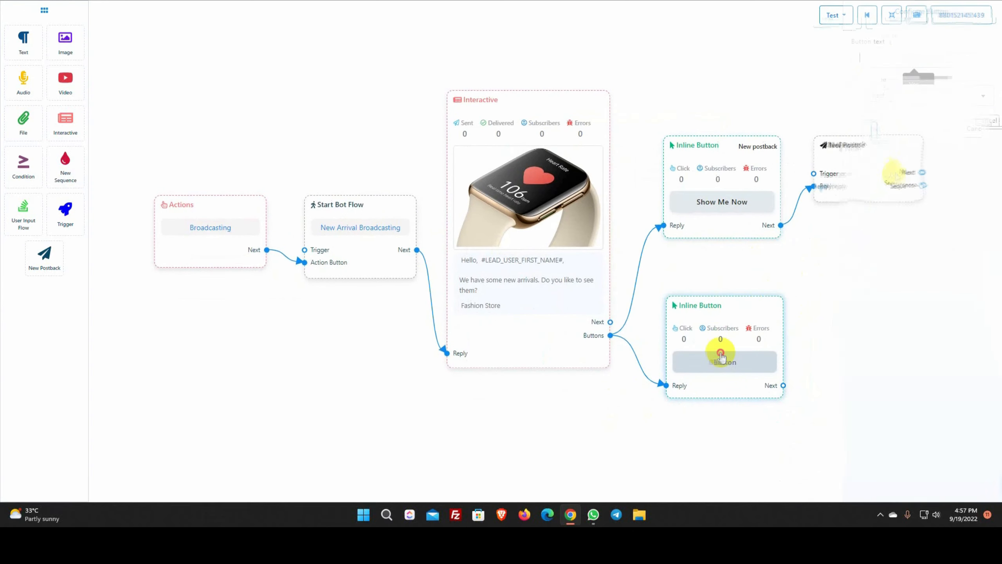
double_click(721, 357)
text(Not Interested)
click(892, 96)
click(875, 163)
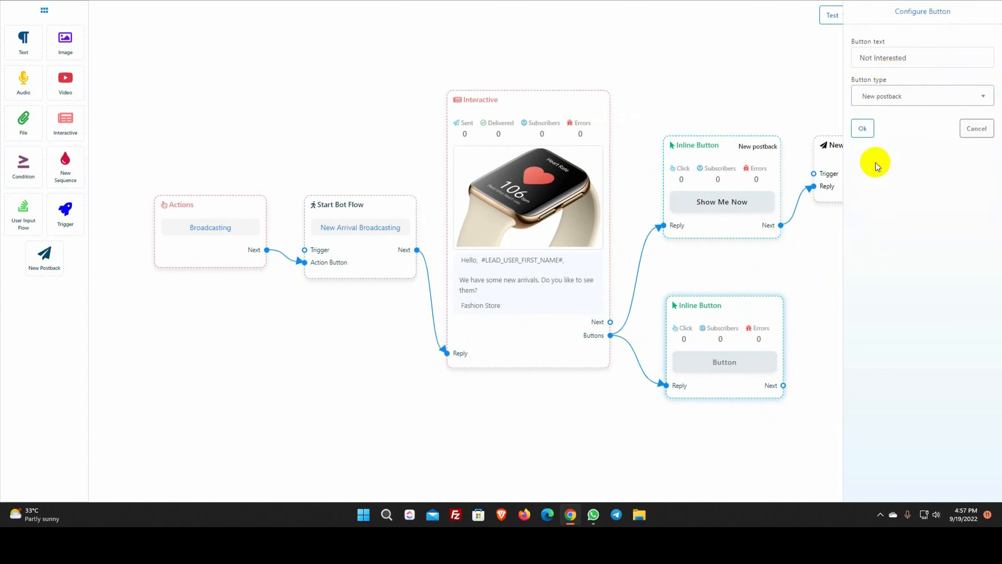
click(862, 129)
Title the two new postbacks Show Me Now and Not Interested
drag(861, 261, 786, 262)
double_click(793, 164)
click(921, 63)
text(Show me now)
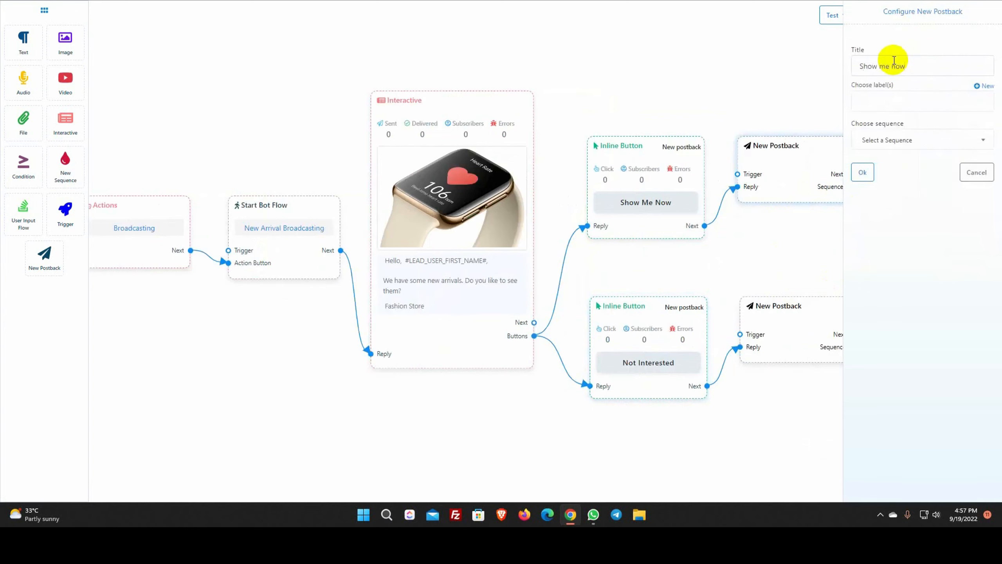
click(862, 172)
double_click(788, 349)
click(906, 67)
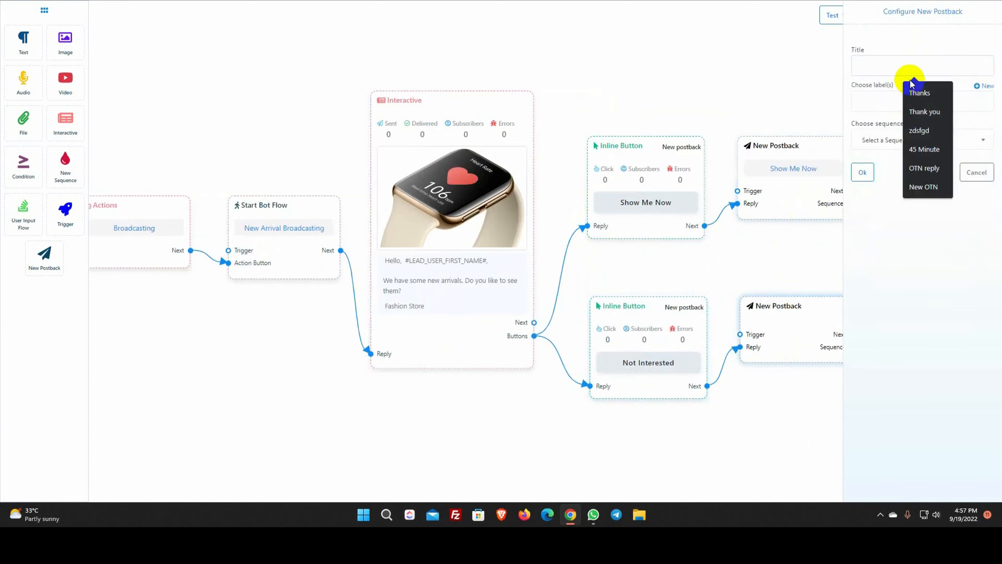
text(Not Interested)
click(864, 174)
Attach a Text reply block after the Show Me Now postback
drag(828, 257, 758, 259)
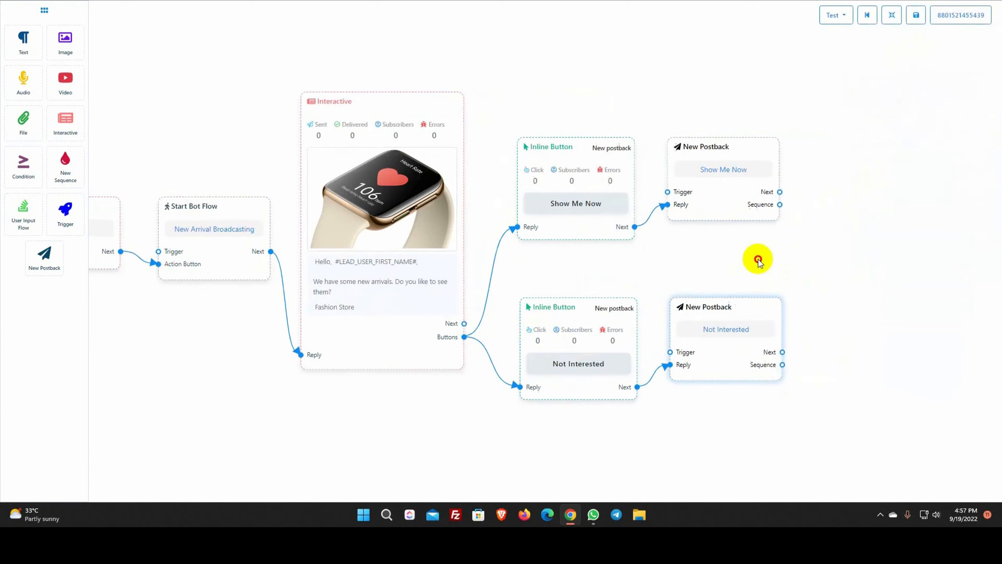
drag(779, 192, 822, 250)
click(824, 253)
drag(869, 282, 884, 235)
Set the Show Me Now reply to 'Please send us your email address. We will send you an email. Thanks'
double_click(884, 235)
click(903, 114)
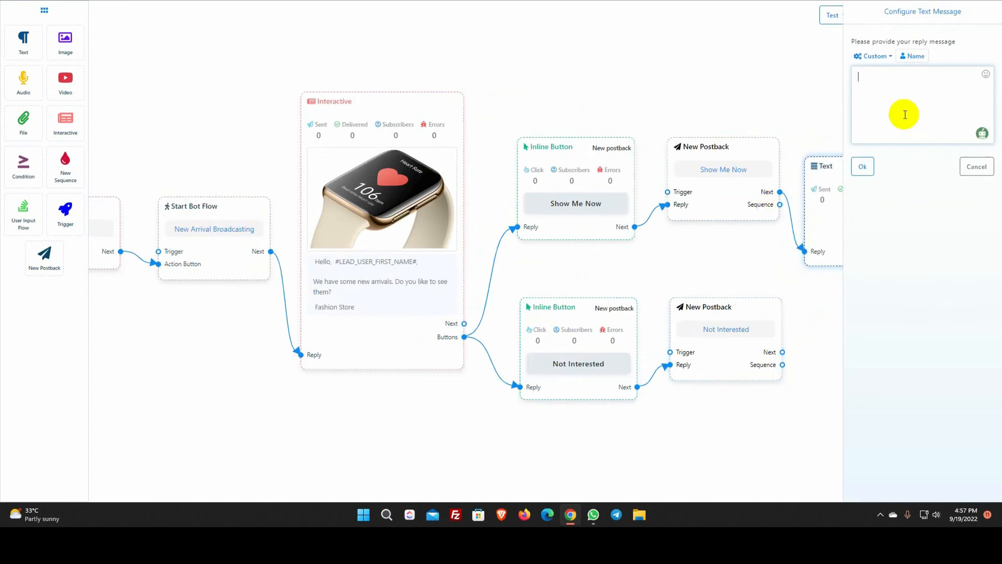
text(Please send us your email address. We will send you an email.)
key(Return)
key(Return)
text(Thanks)
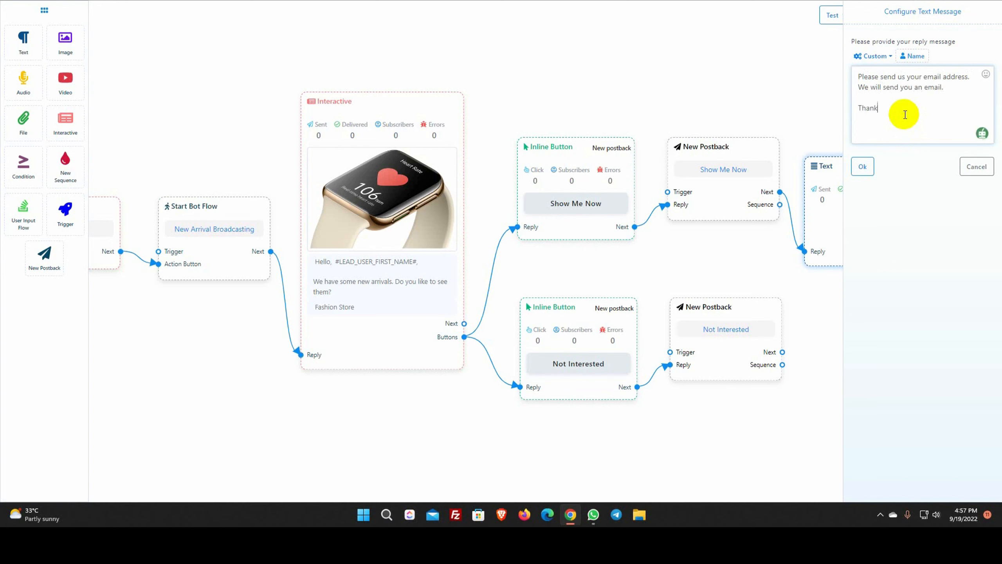
click(862, 166)
Add a Text reply 'No problem. Thanks' after Not Interested and fit the flow into view
drag(783, 352, 848, 351)
click(861, 363)
double_click(849, 351)
click(916, 125)
text(o p)
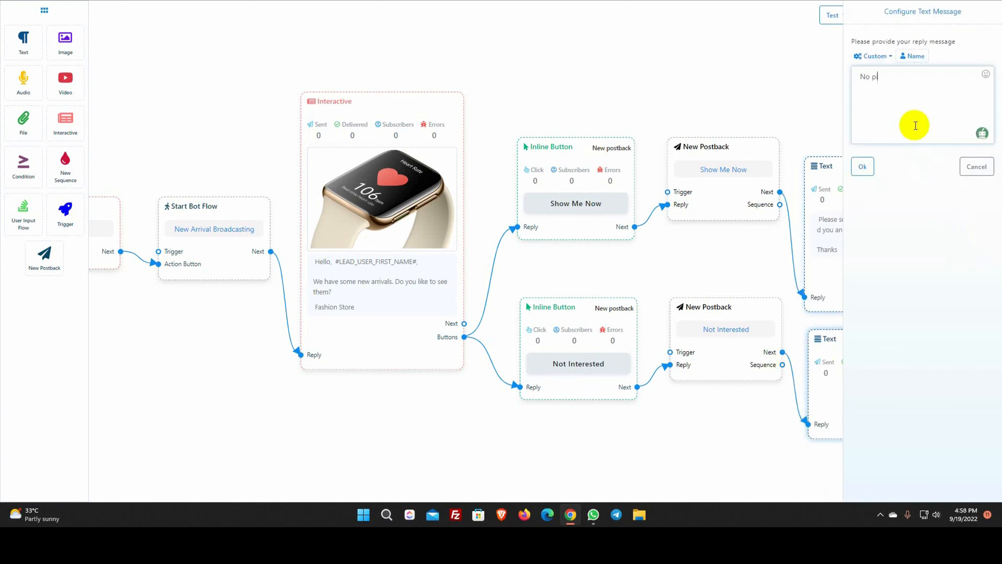
text(ks)
click(862, 167)
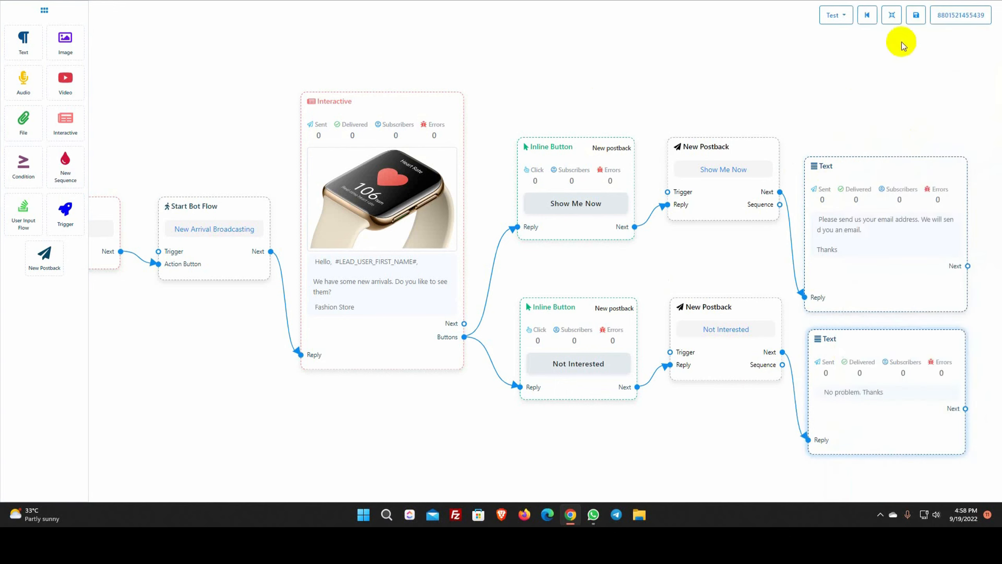
click(892, 14)
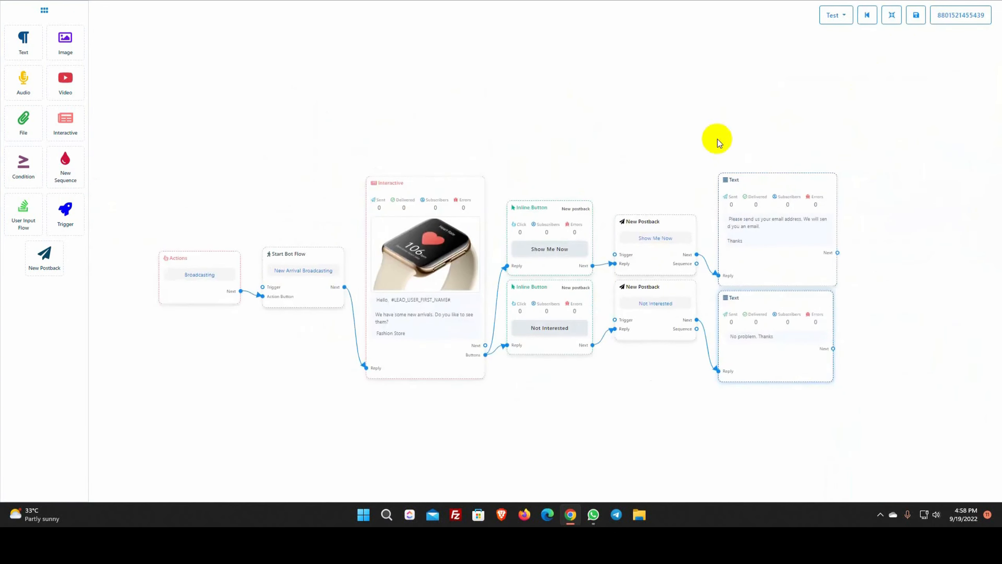
Send a test of the flow to a subscriber found by searching their name
click(840, 16)
click(840, 50)
text(ra)
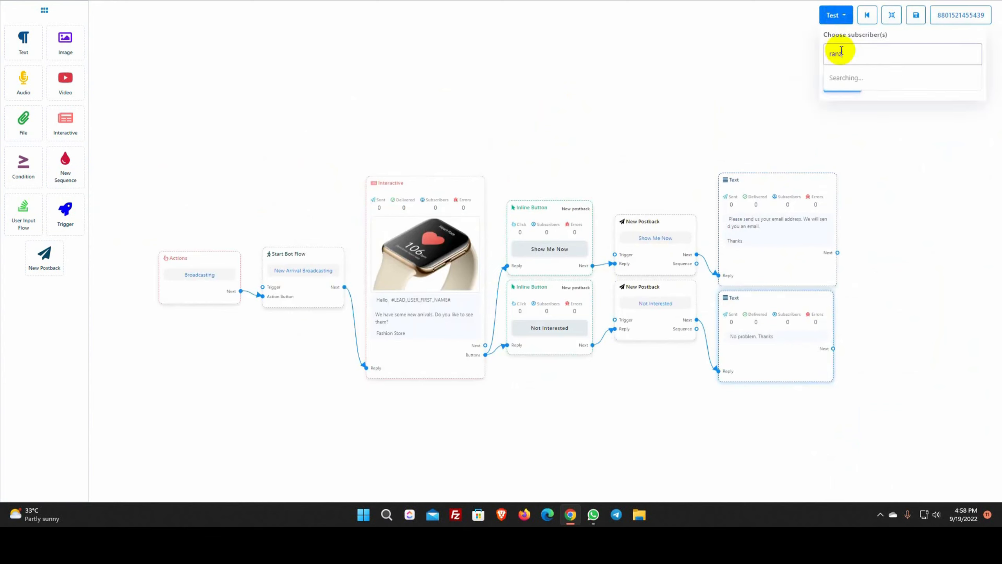
text(nz)
click(844, 77)
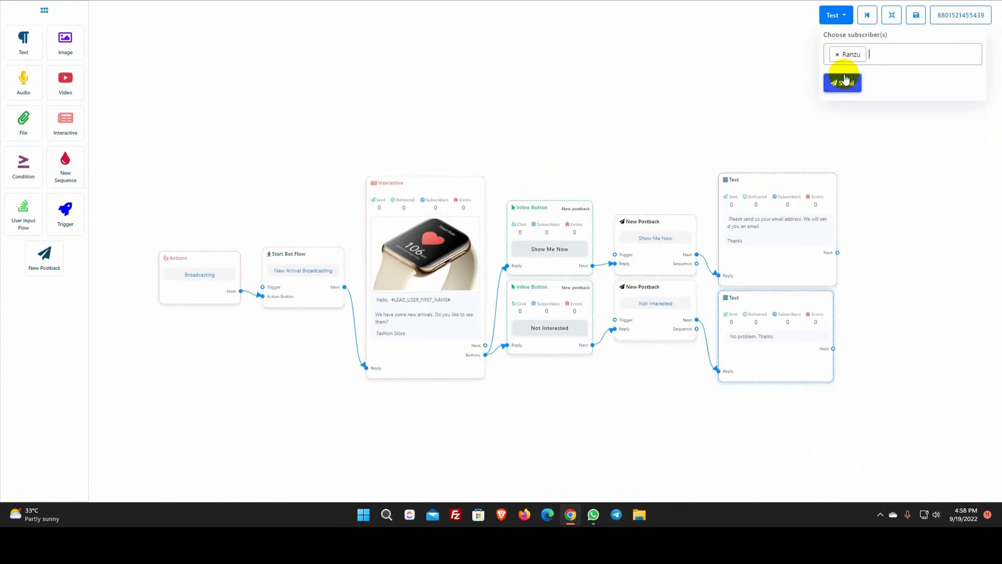
click(848, 89)
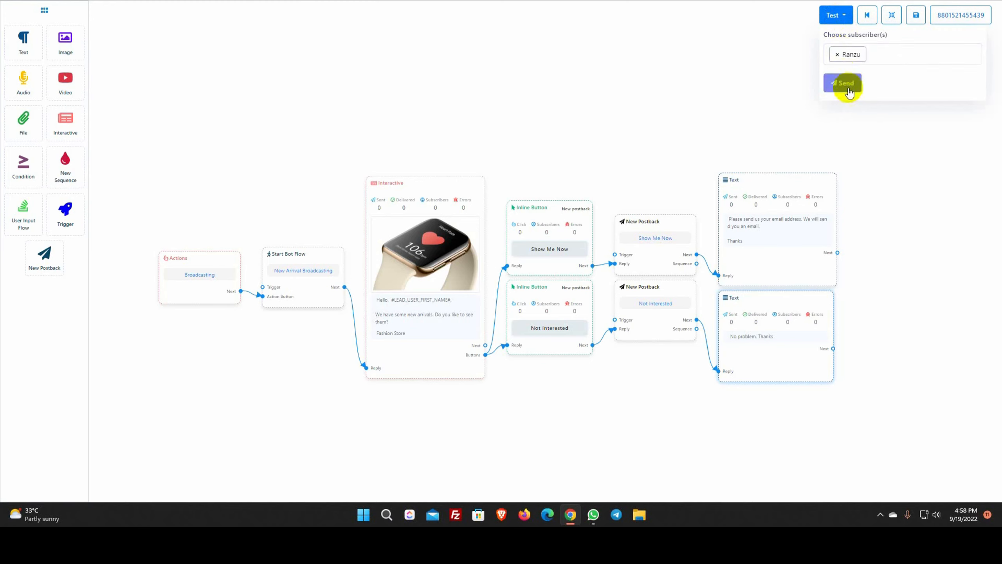
click(888, 154)
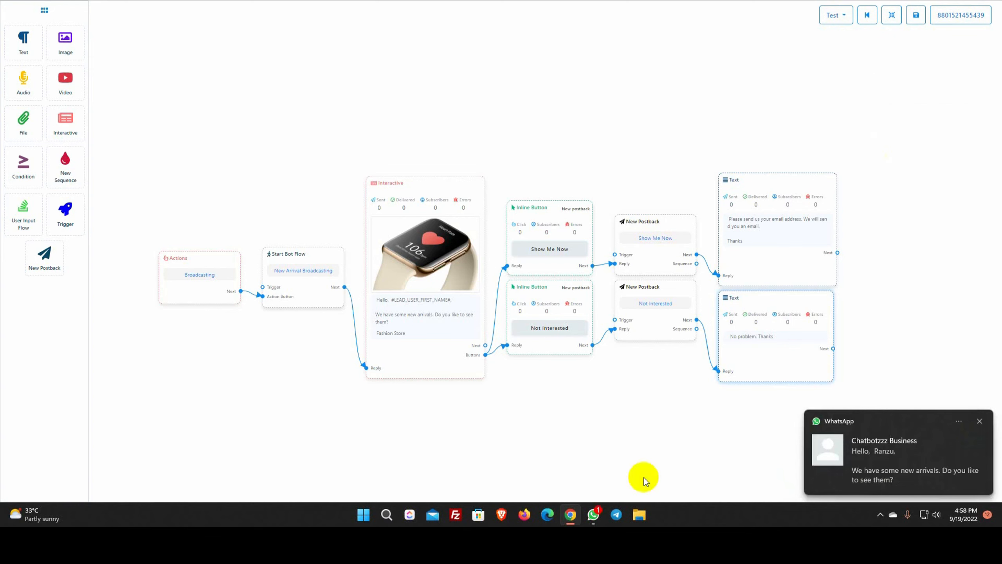
Check the watch message in WhatsApp and answer with the Show Me Now button
click(593, 515)
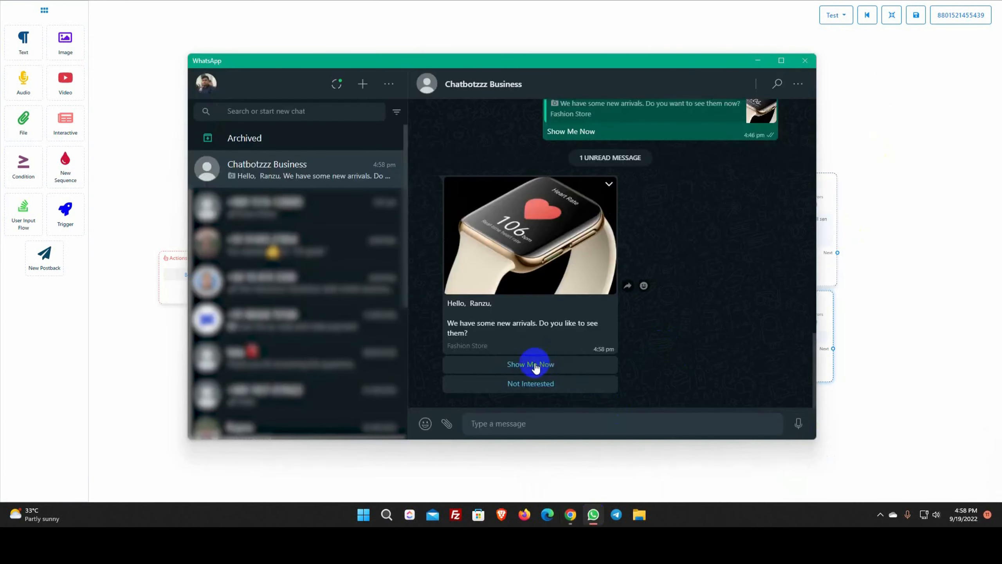
click(536, 366)
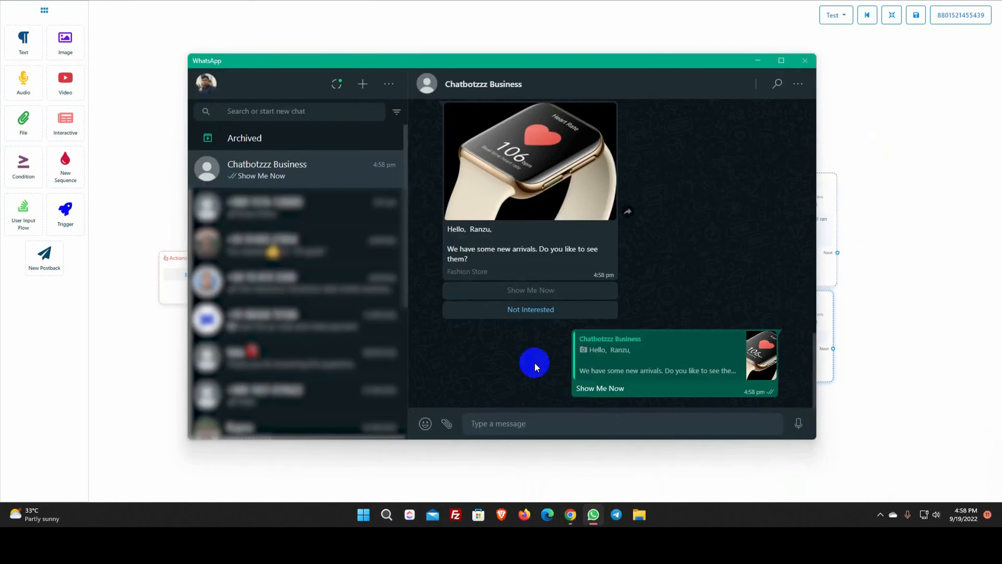
click(757, 61)
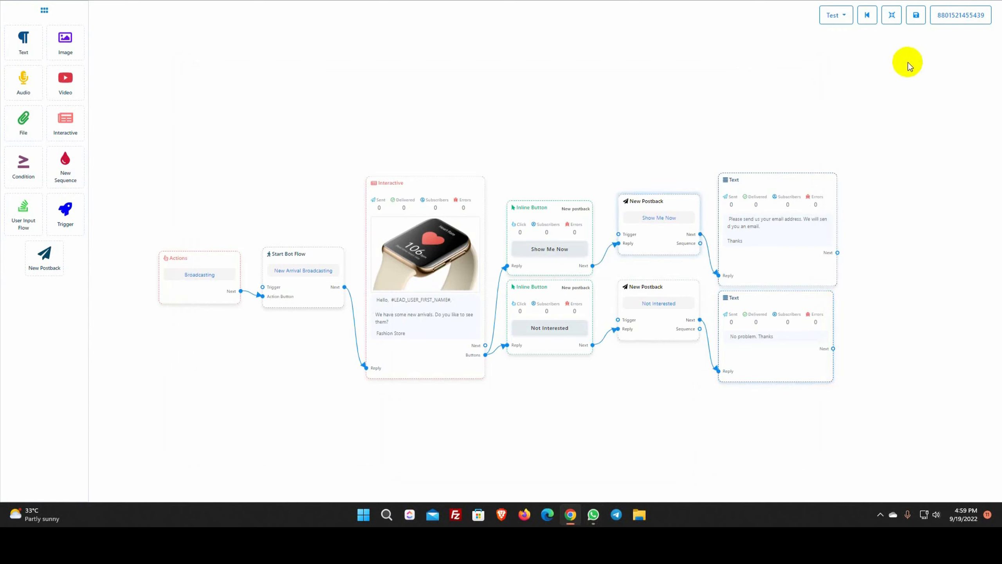
Save the completed bot flow from the toolbar
click(916, 16)
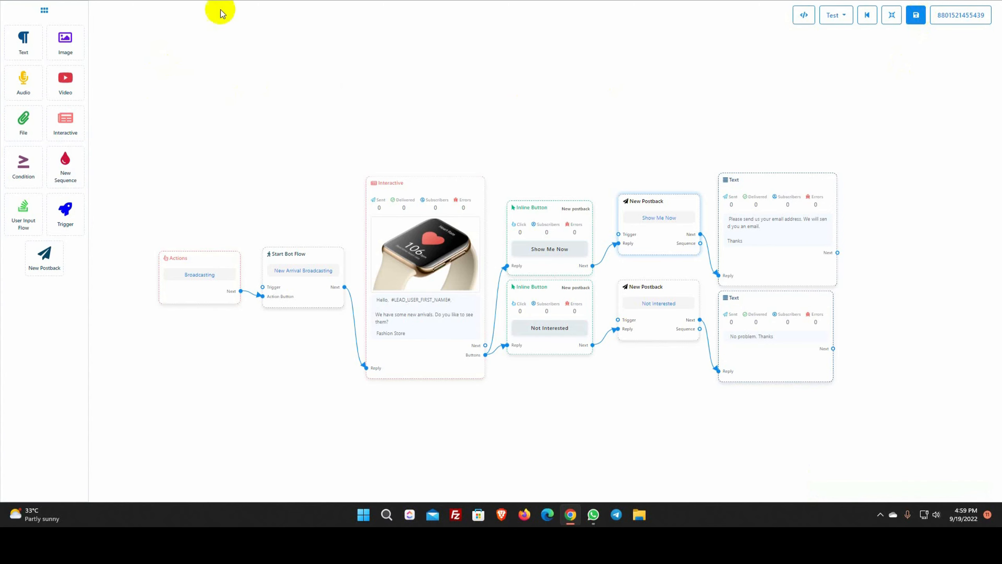
Review the New Arrivals campaign report in WhatsApp Broadcasting, showing 3/3 sent
click(178, 0)
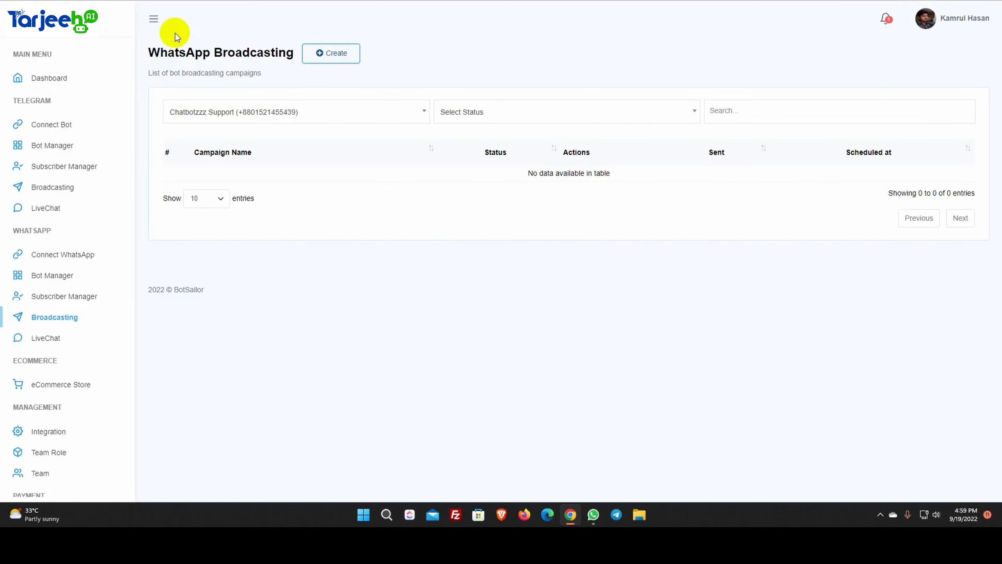
click(44, 0)
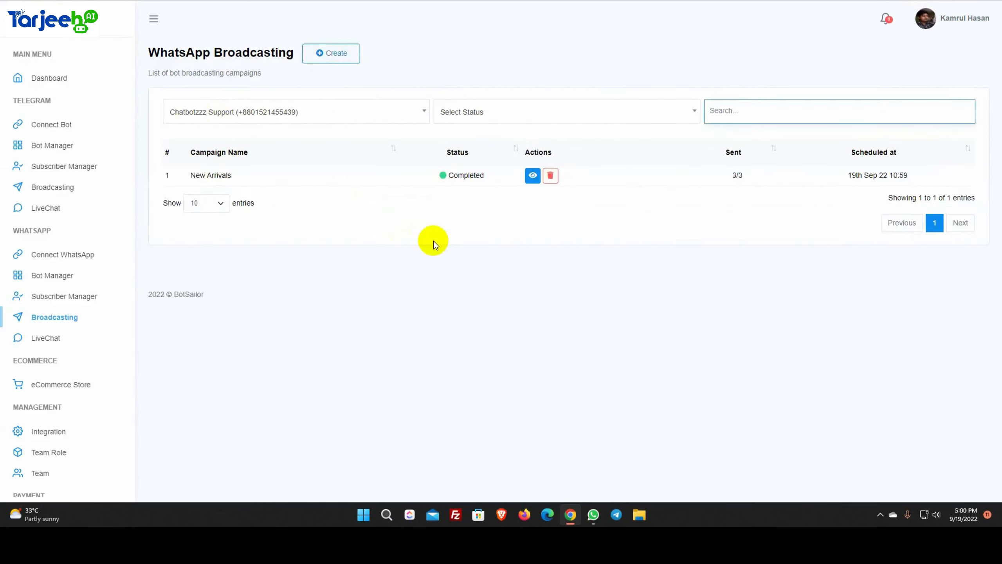
click(533, 176)
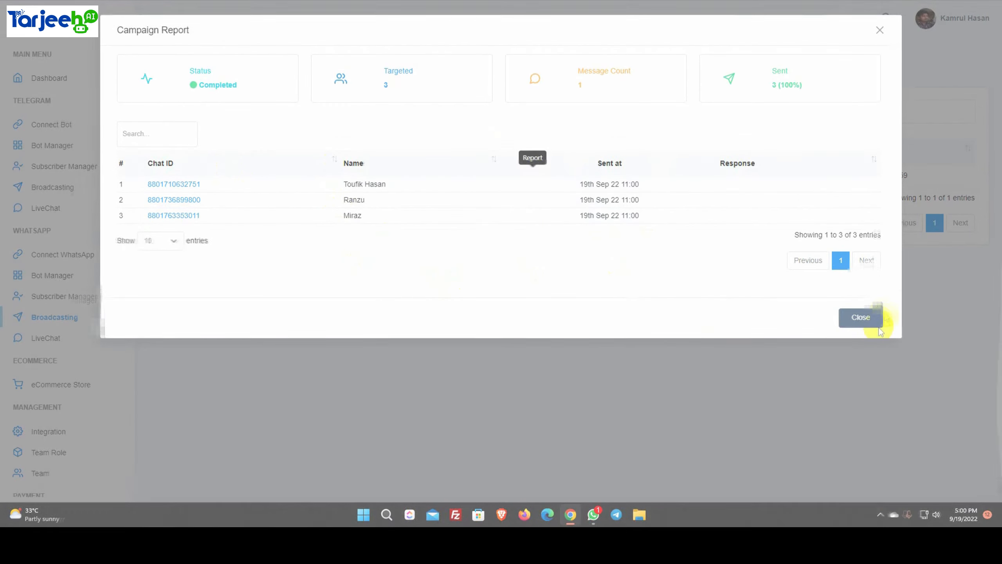
click(877, 326)
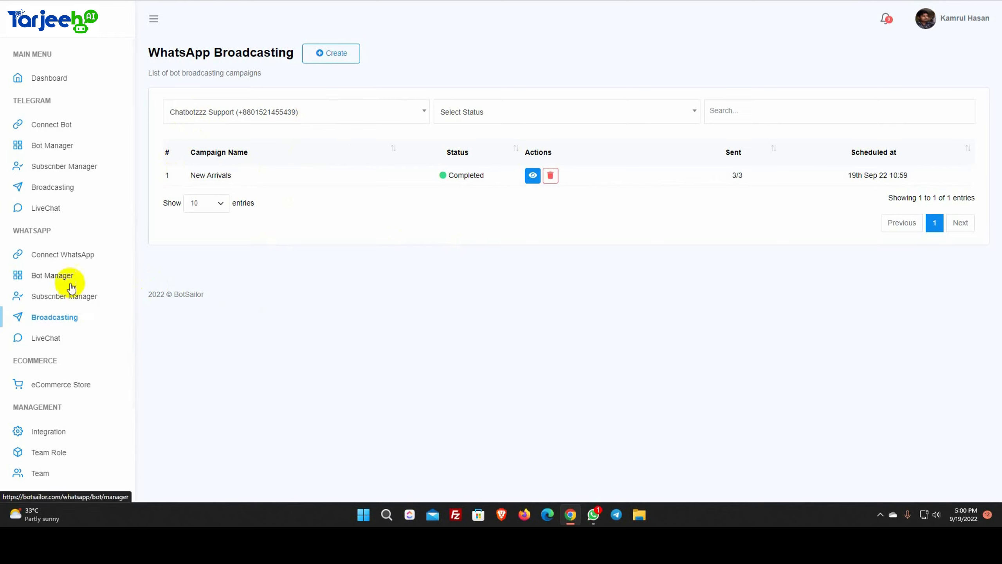
Select the Chatbotzzzz Support bot in Bot Manager and create a new Message Template
click(50, 278)
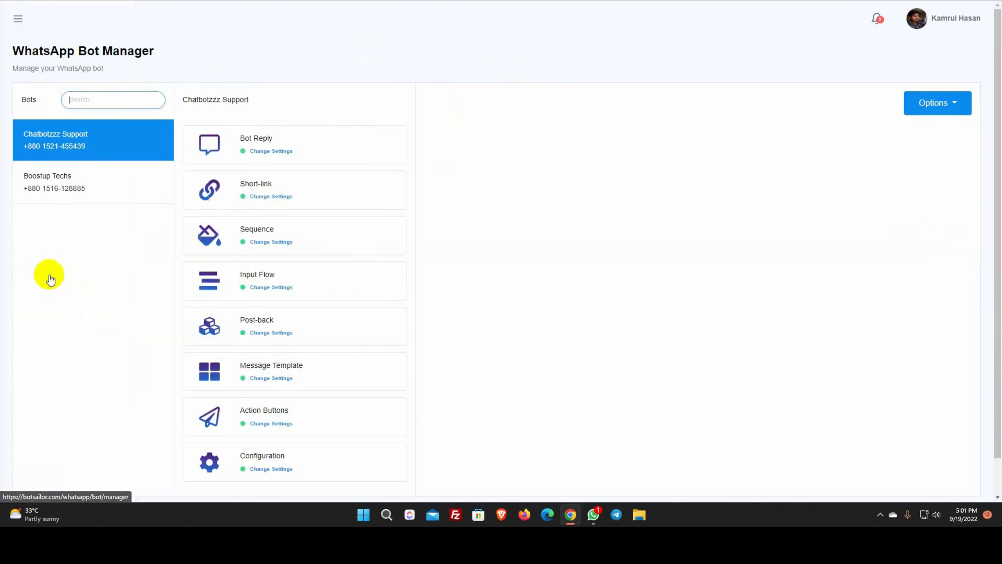
click(76, 144)
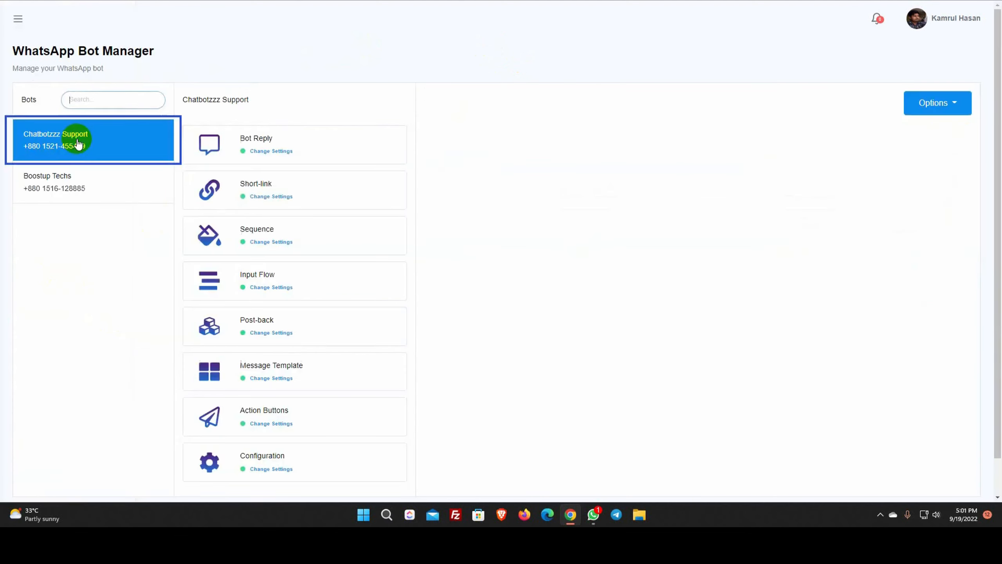
scroll(276, 339, down, 1)
click(264, 333)
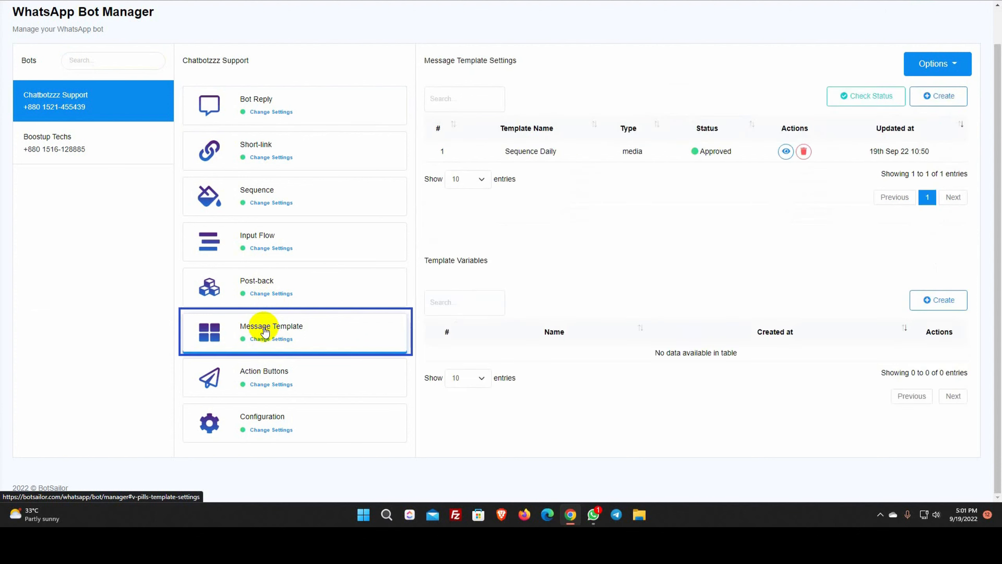
scroll(736, 268, up, 1)
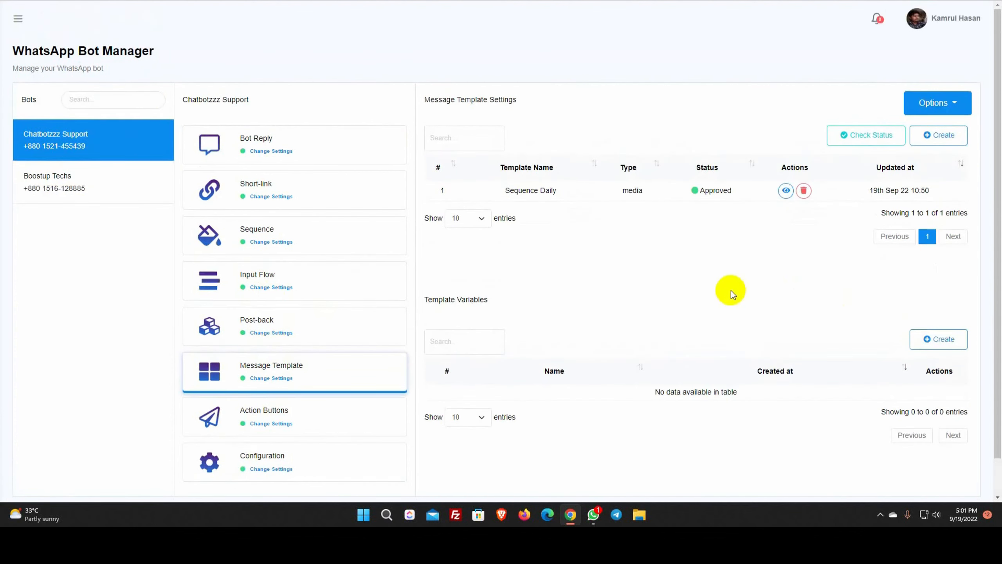
drag(421, 99, 536, 100)
click(929, 138)
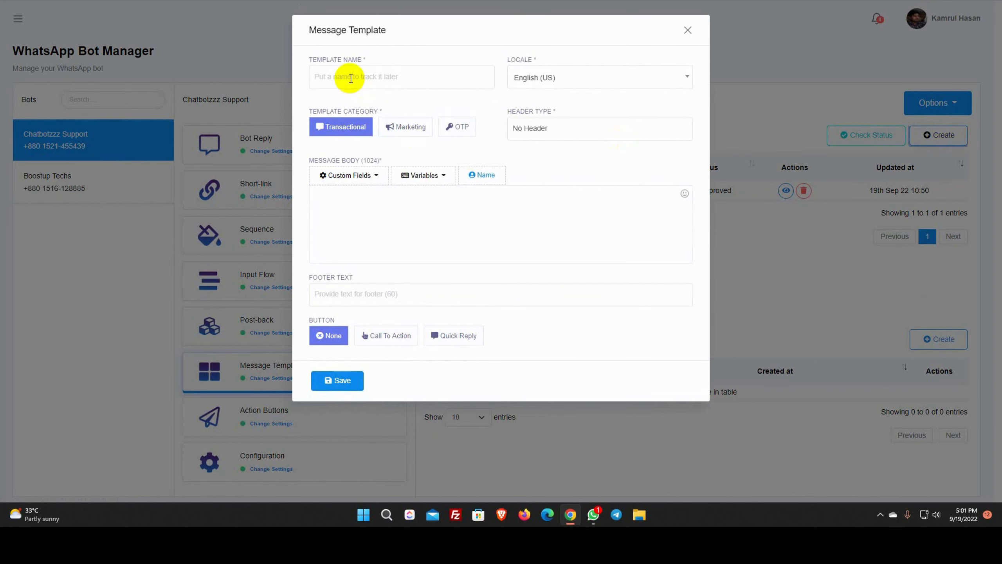
Name the template New Arrivals with English (US) locale and Marketing category
click(351, 78)
text(New Arrivals)
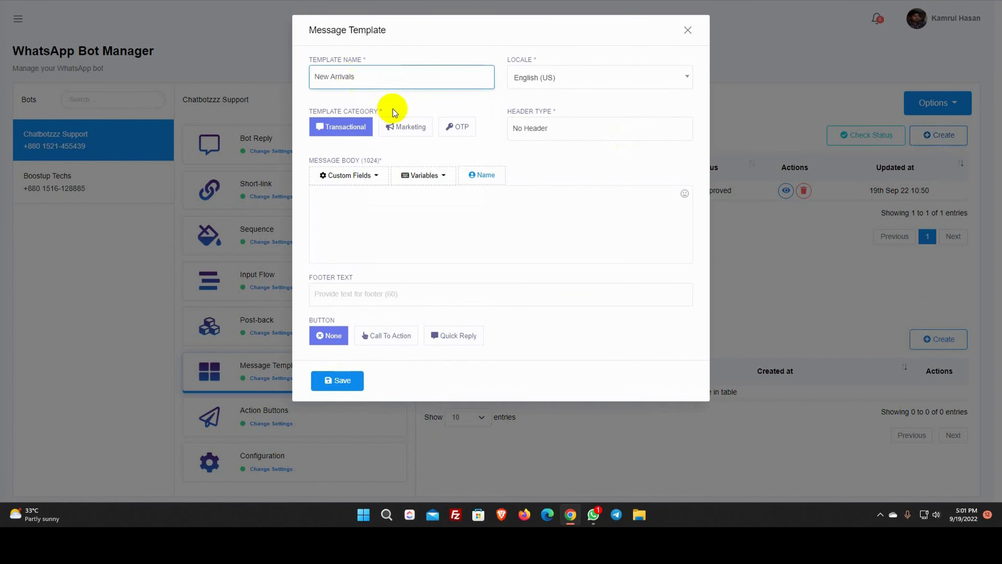
click(455, 102)
drag(507, 59, 538, 60)
click(578, 58)
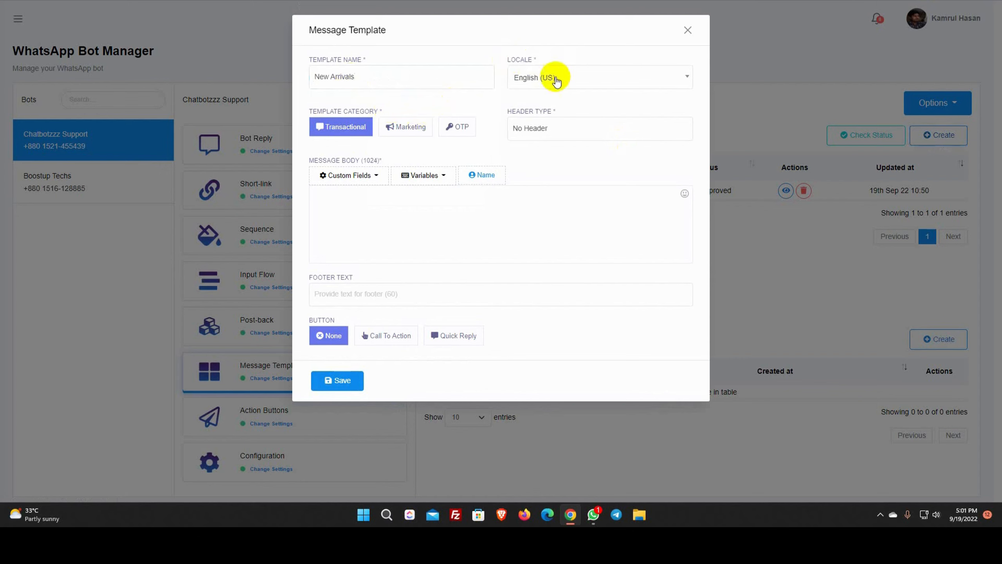
drag(311, 111, 430, 108)
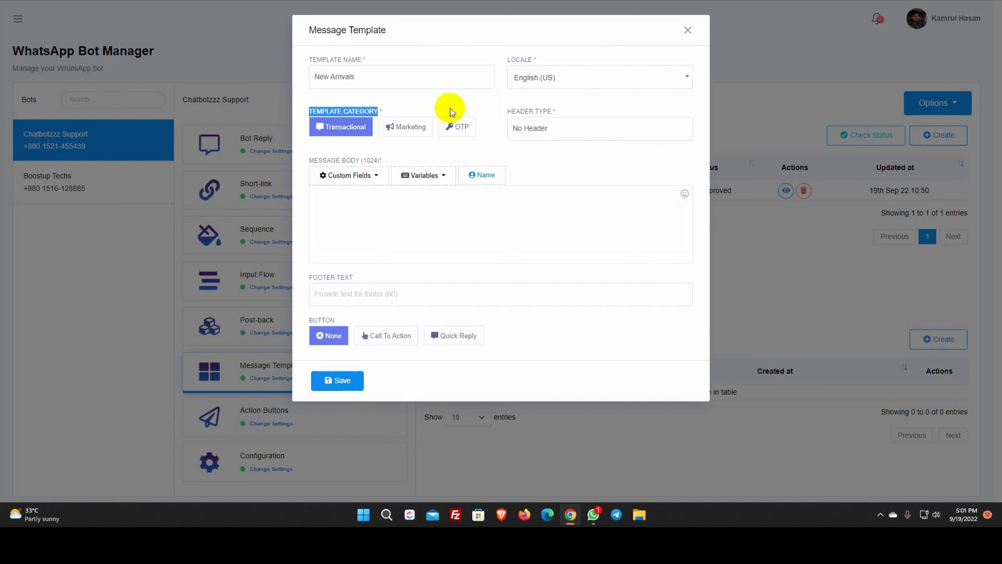
click(412, 131)
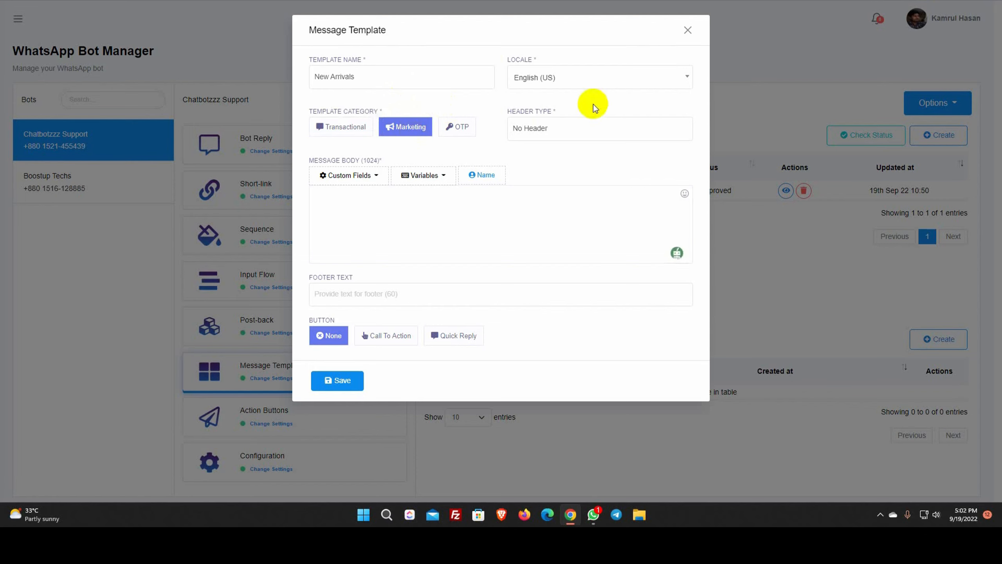
click(564, 133)
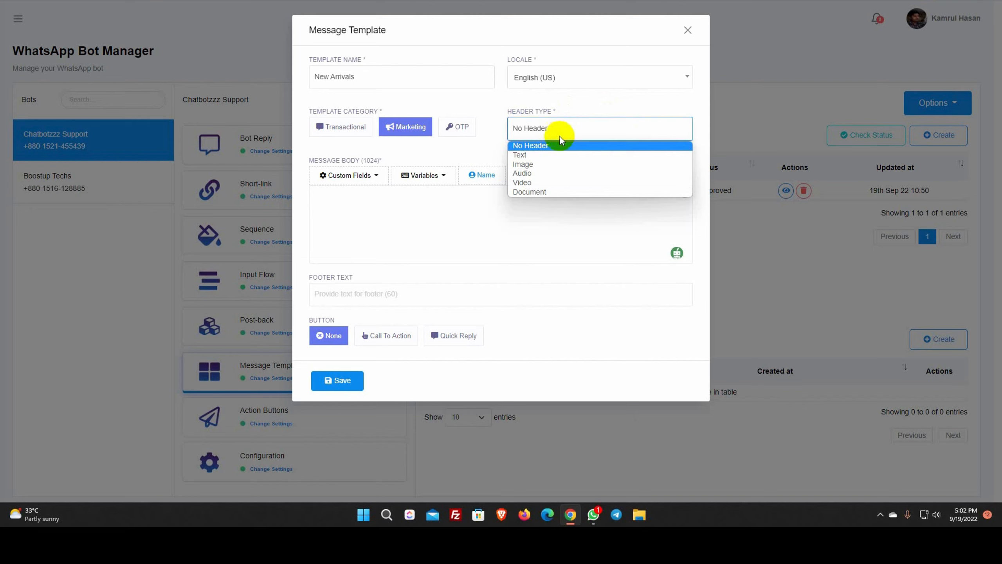
Set a Text header reading 'We have some awesome Collections.'
click(551, 155)
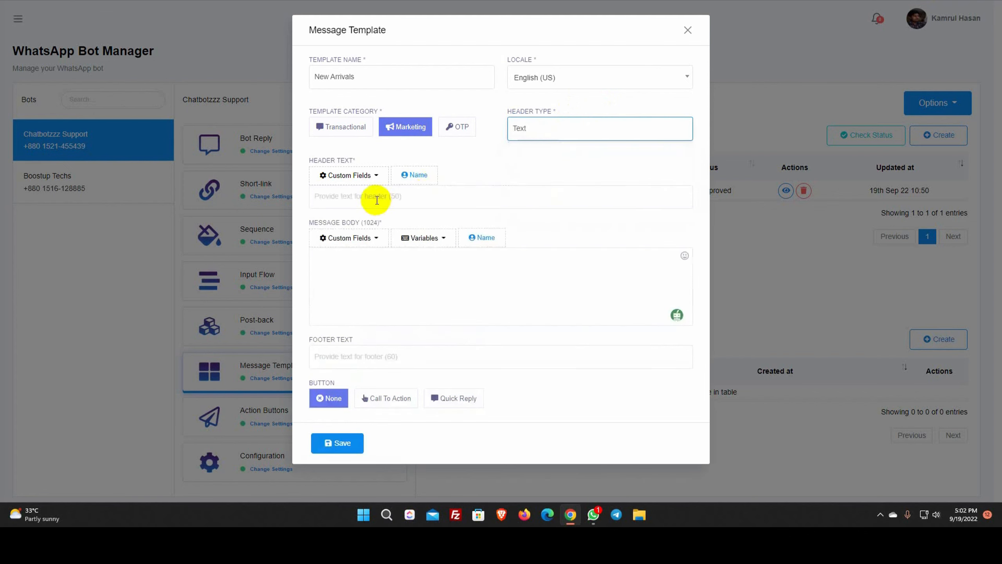
click(377, 179)
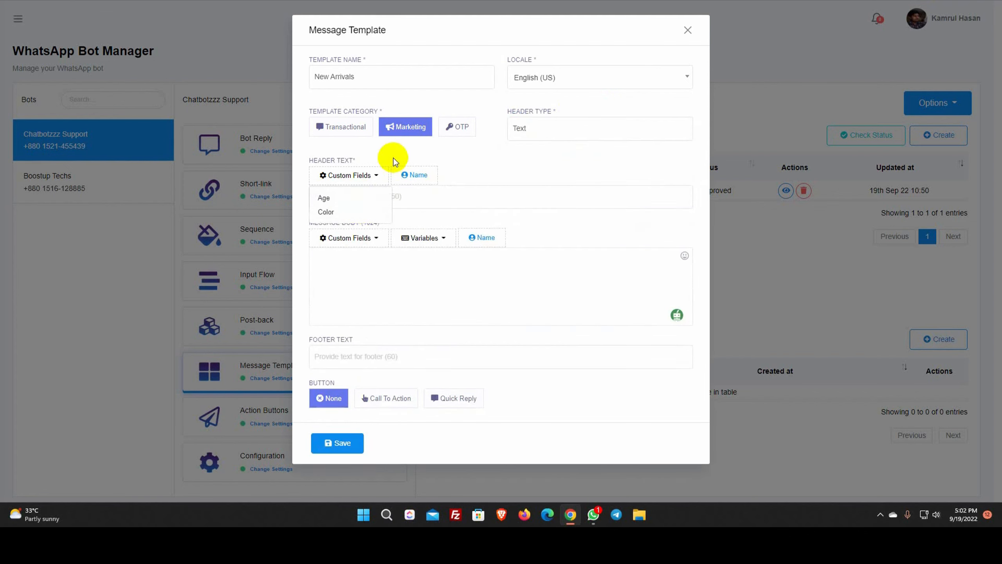
click(393, 159)
click(359, 193)
text(We have some awesome Collections.)
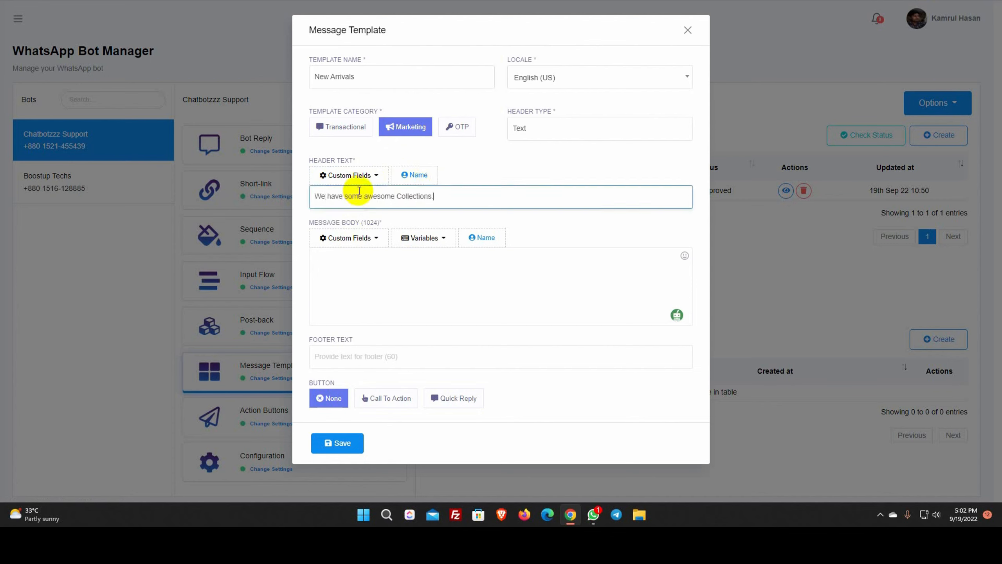
Write the body greeting with the Name variable after Hello, and set footer Fashion Store
click(328, 267)
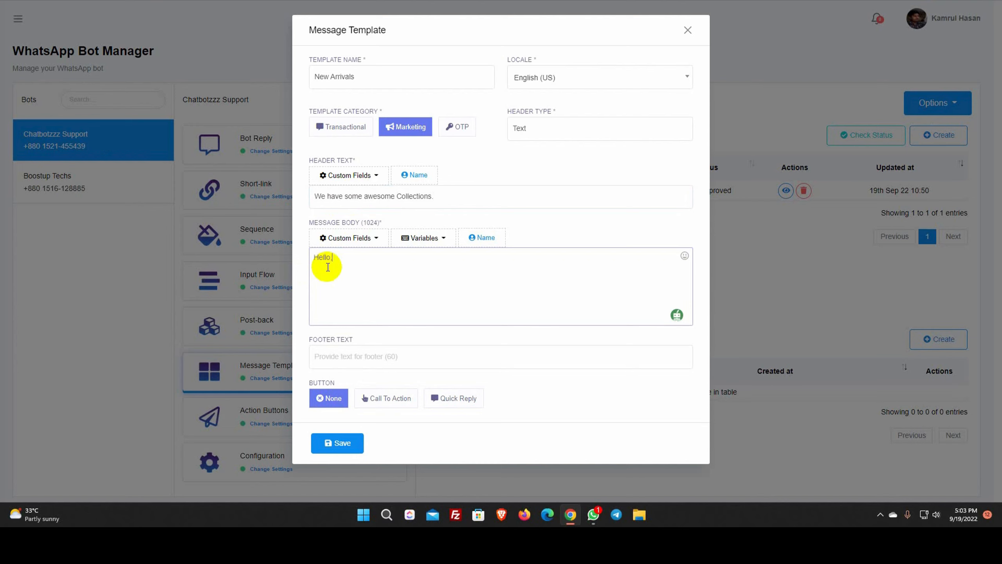
click(482, 237)
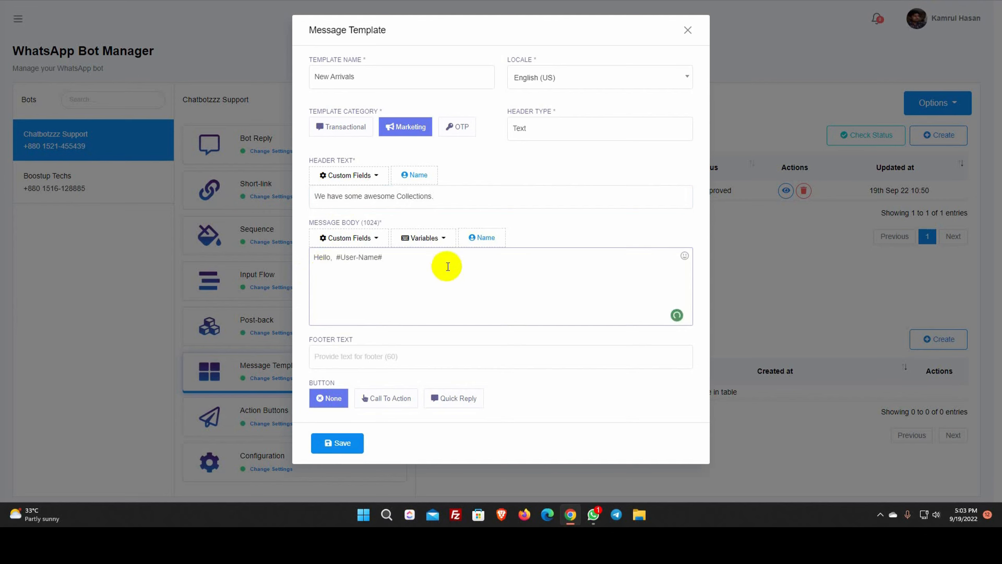
text(We have recently updated our )
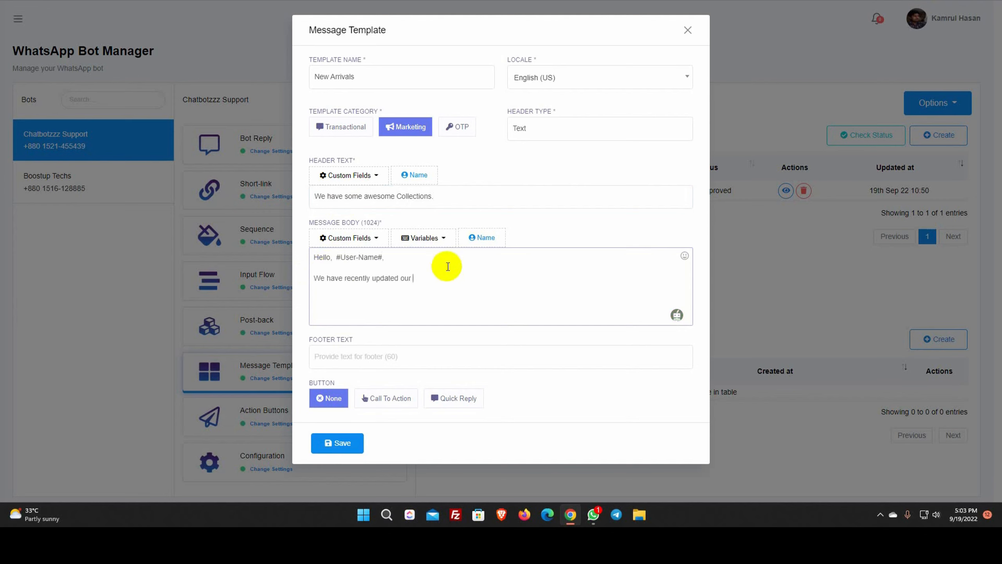
text(inventory. We have some fansta)
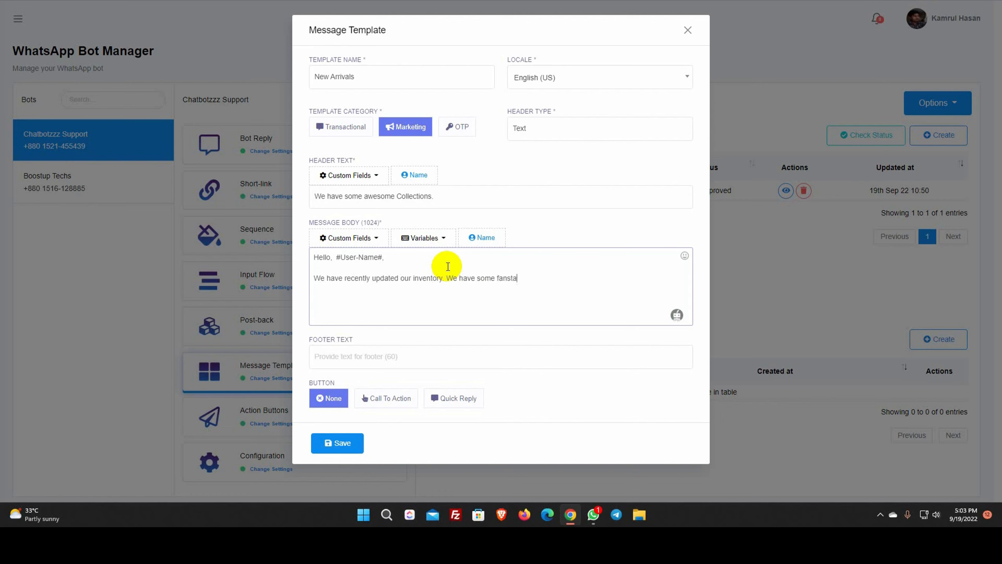
text(tic collections. Please check them our)
click(359, 354)
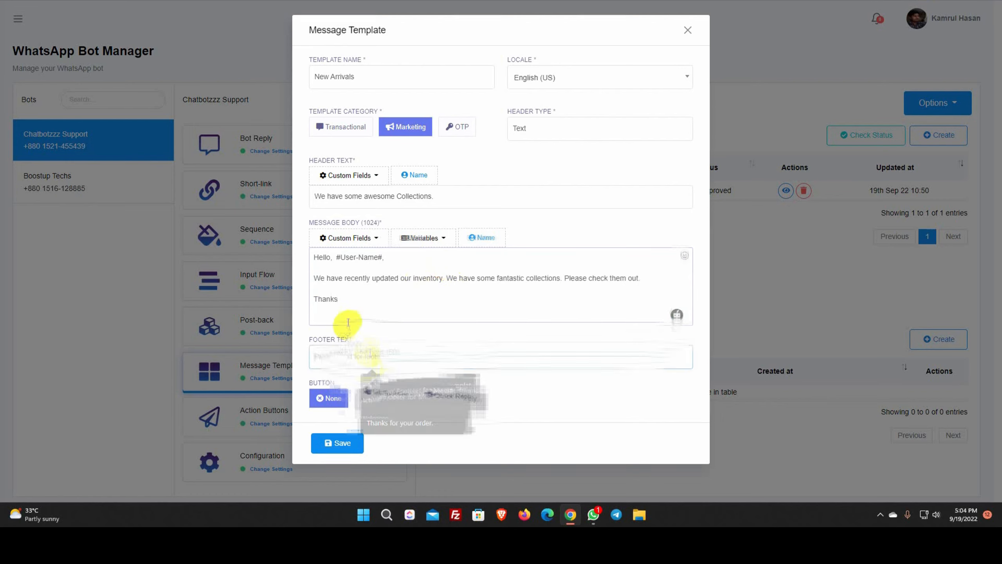
text(Fashion Store)
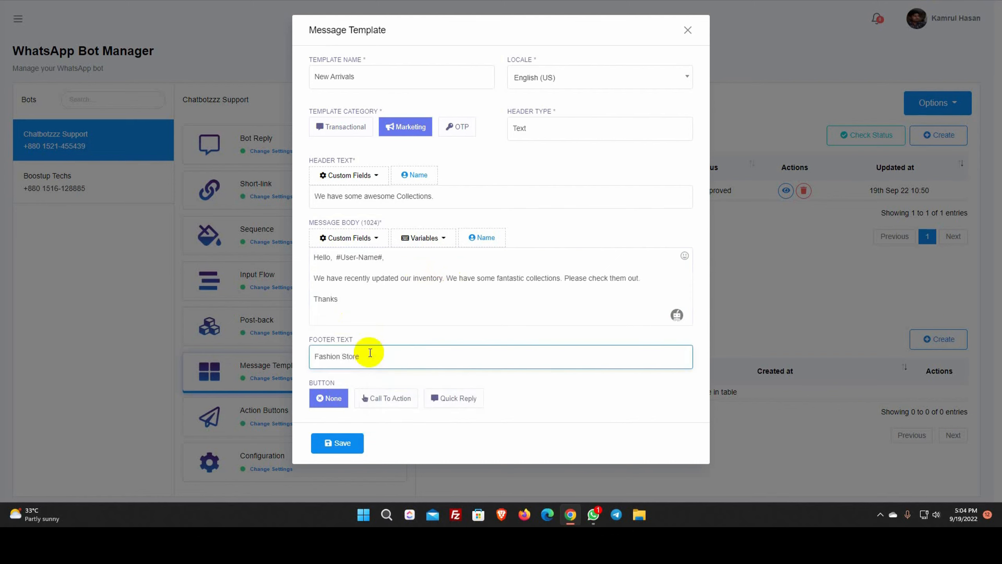
click(513, 391)
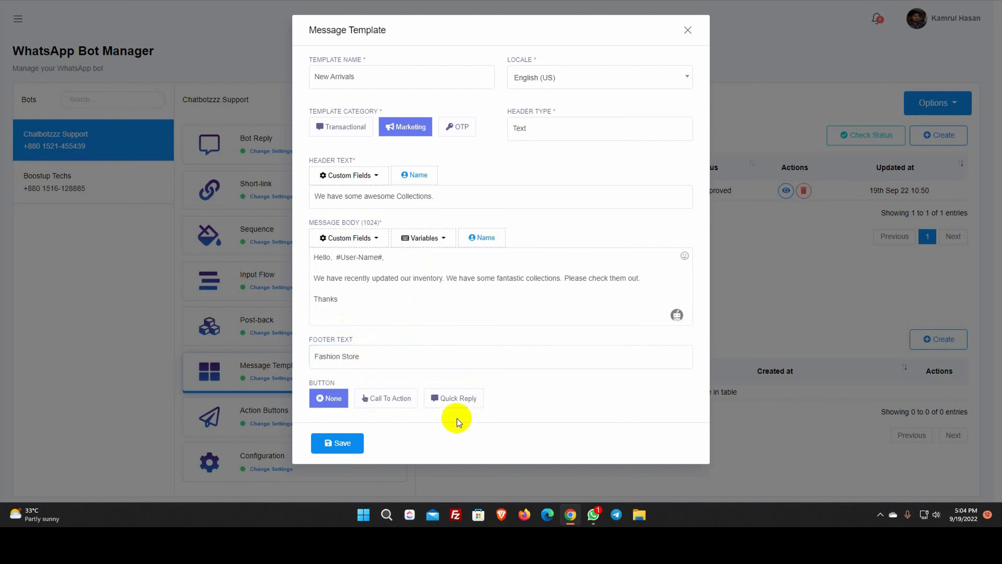
click(400, 401)
scroll(401, 406, down, 2)
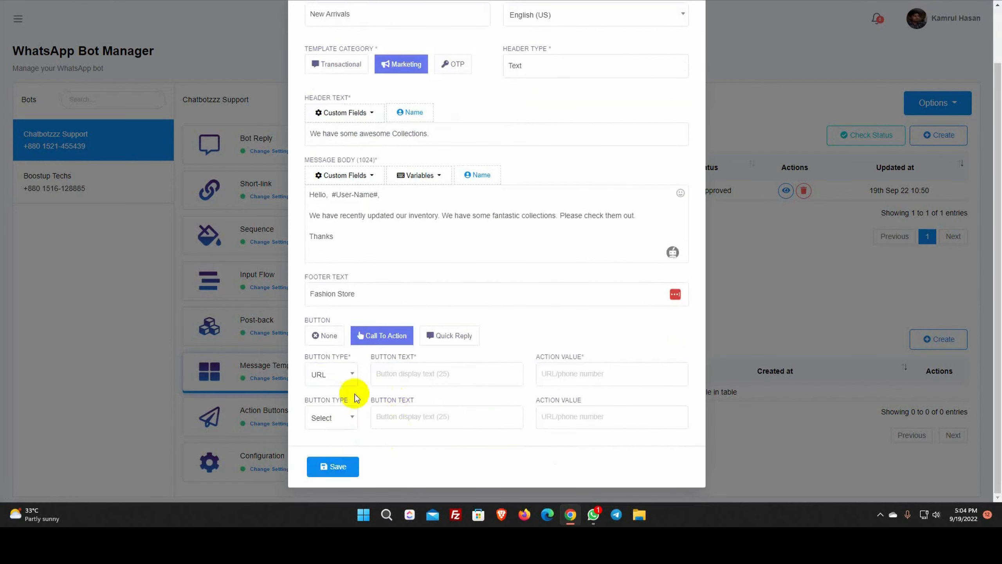
click(375, 375)
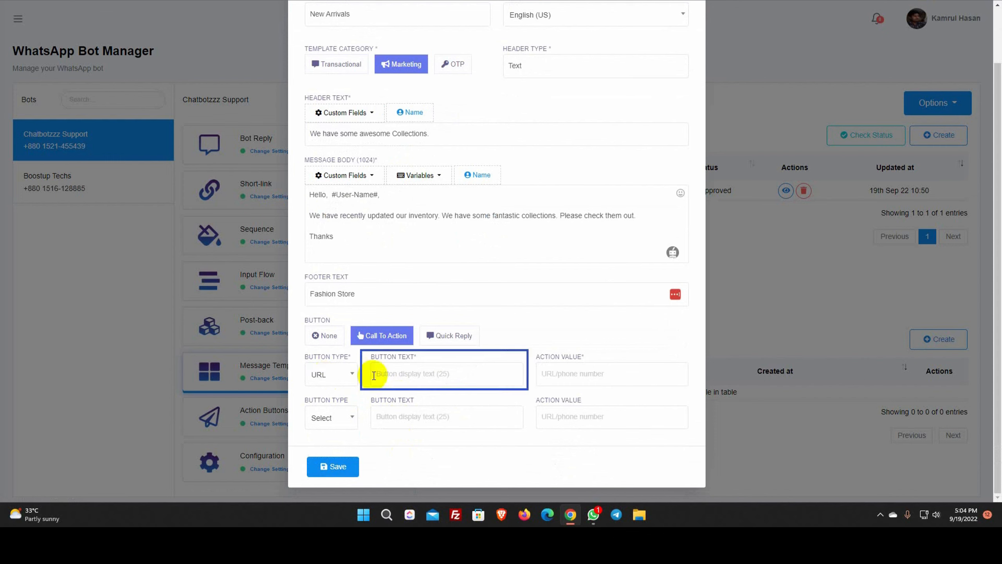
click(420, 374)
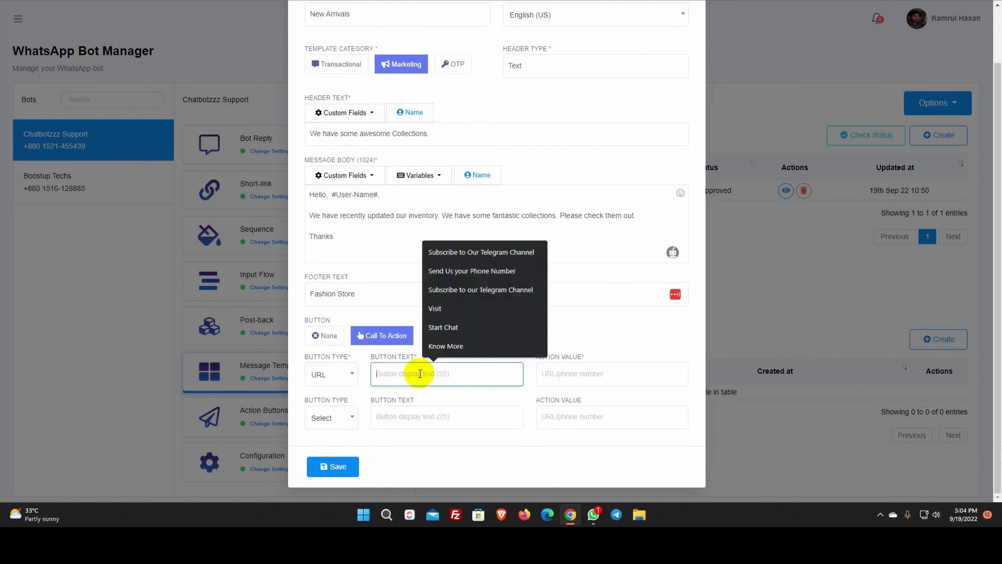
text(Show Me Now)
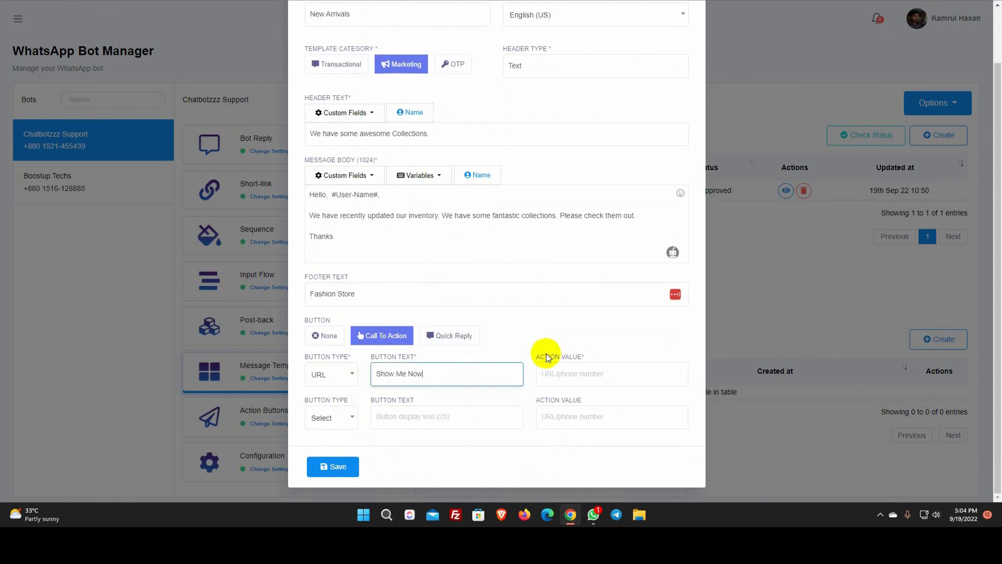
click(547, 355)
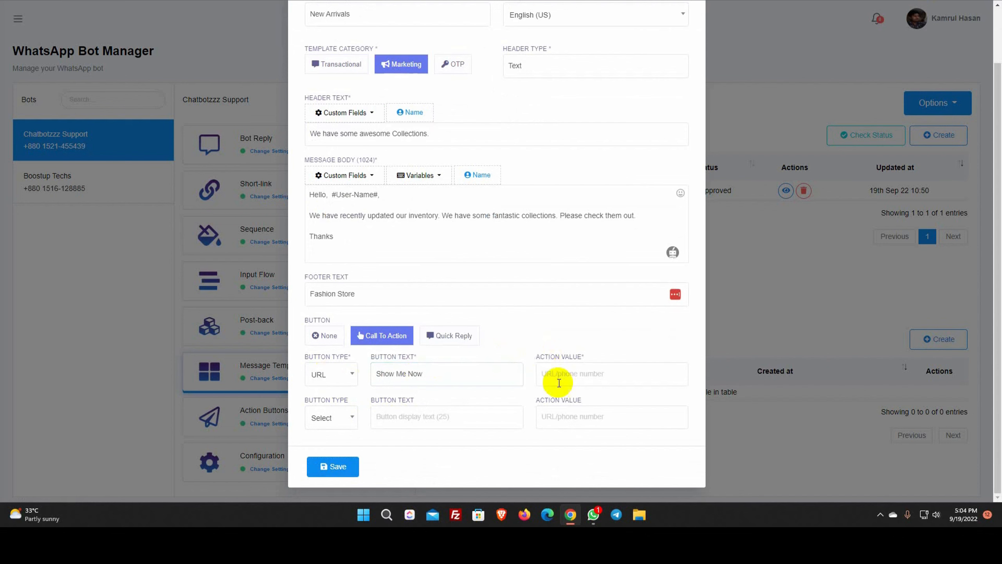
click(585, 374)
text(https://botsailor.com)
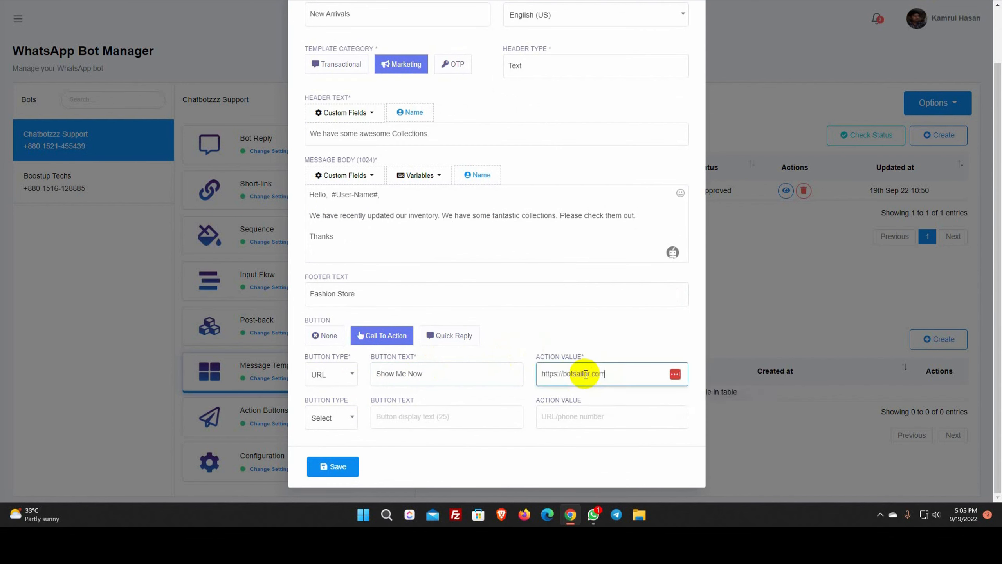
click(527, 343)
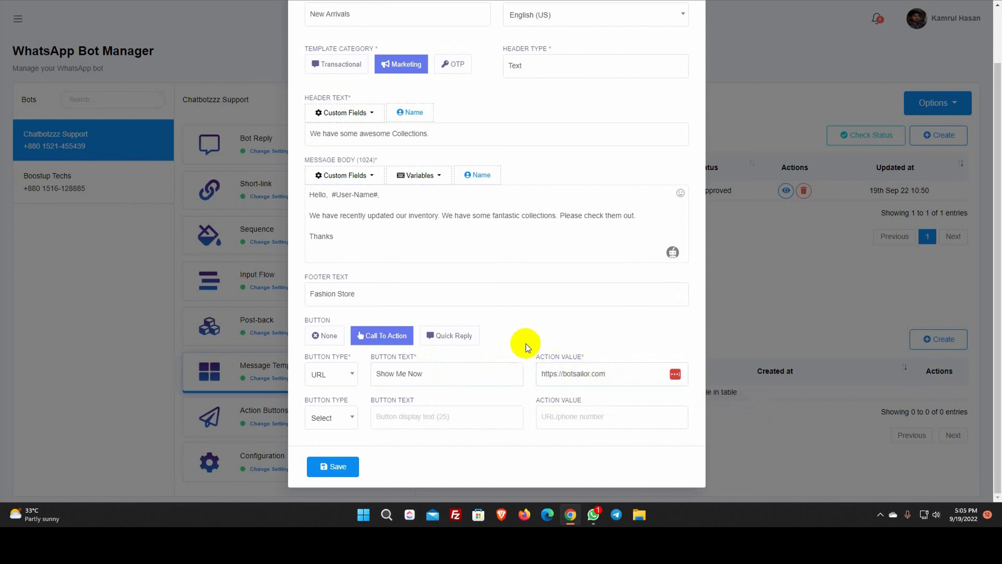
Add a 'Call Now' phone button with the business phone number and save the template
click(346, 419)
click(332, 492)
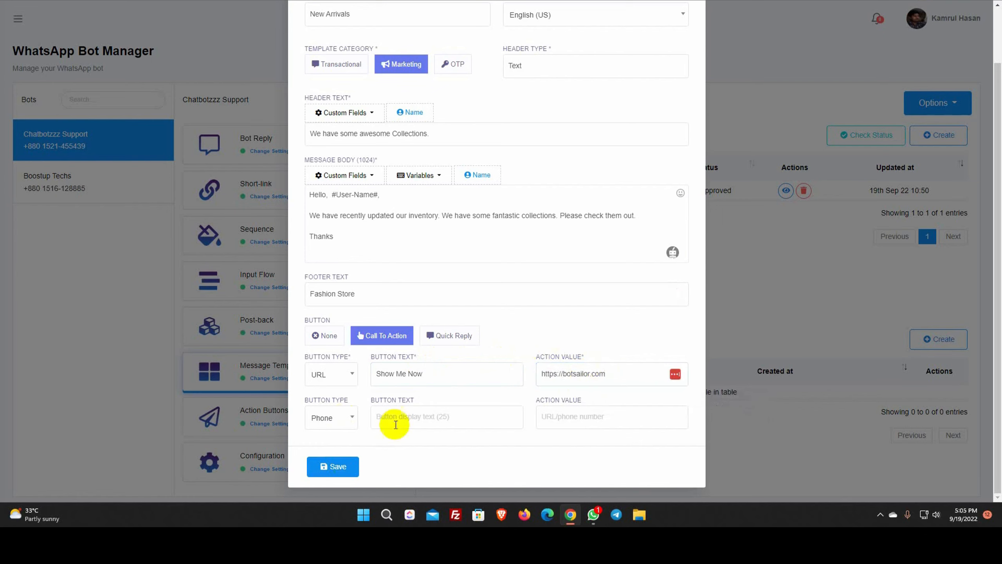
click(407, 416)
text(Call Now)
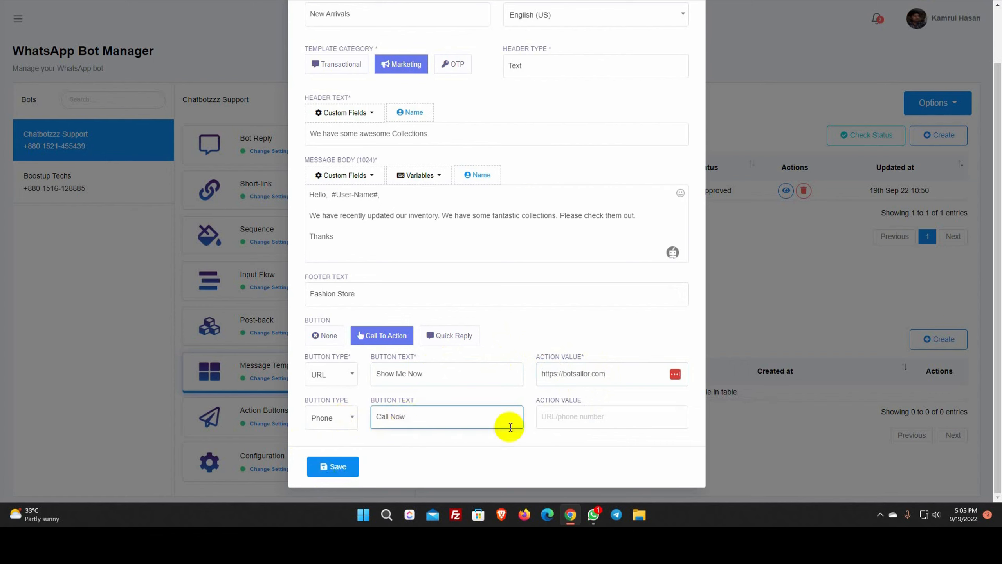
click(564, 419)
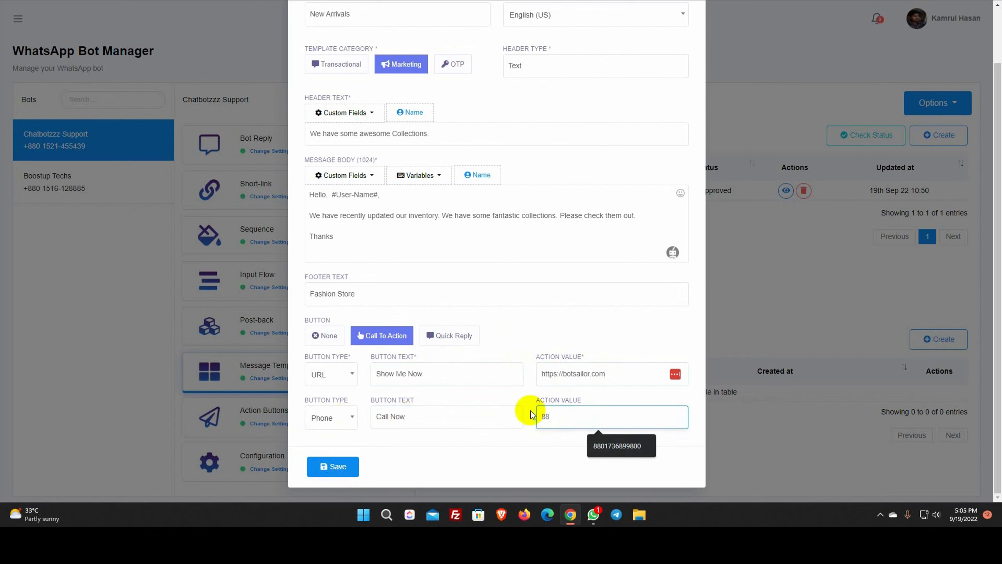
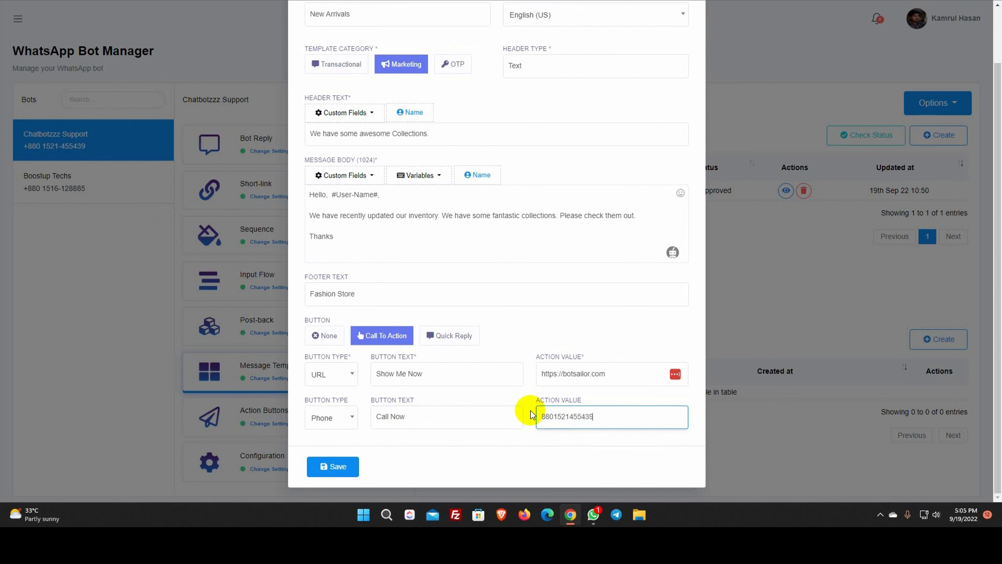
click(338, 469)
Save the New Arrivals template, close the form, and check status so it shows Approved
click(337, 468)
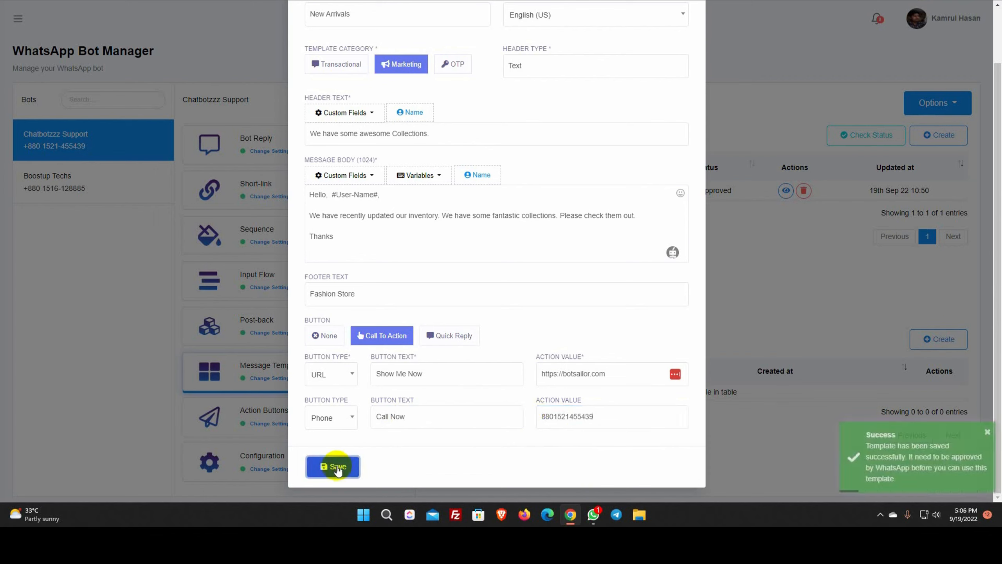
scroll(674, 132, up, 2)
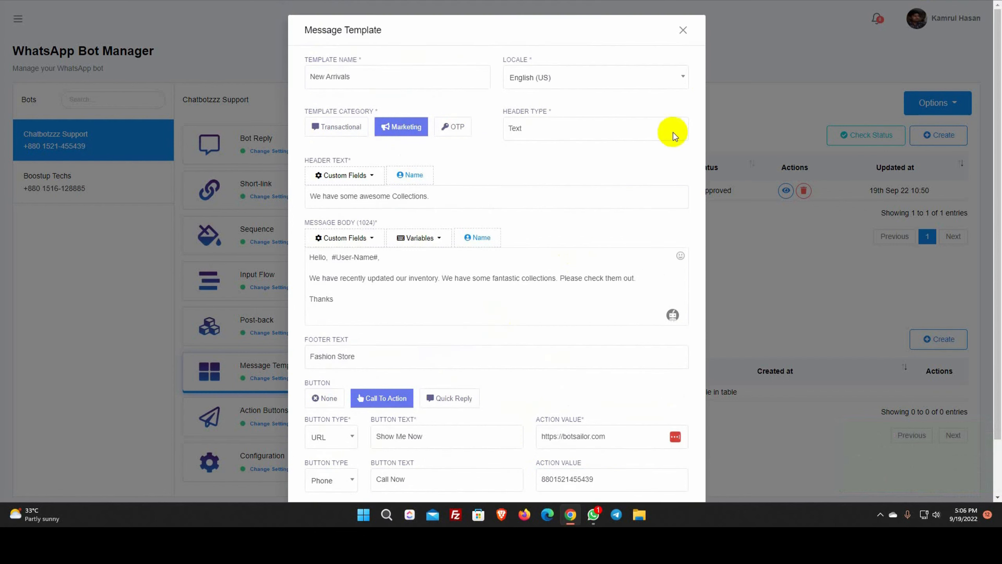
click(684, 32)
click(865, 135)
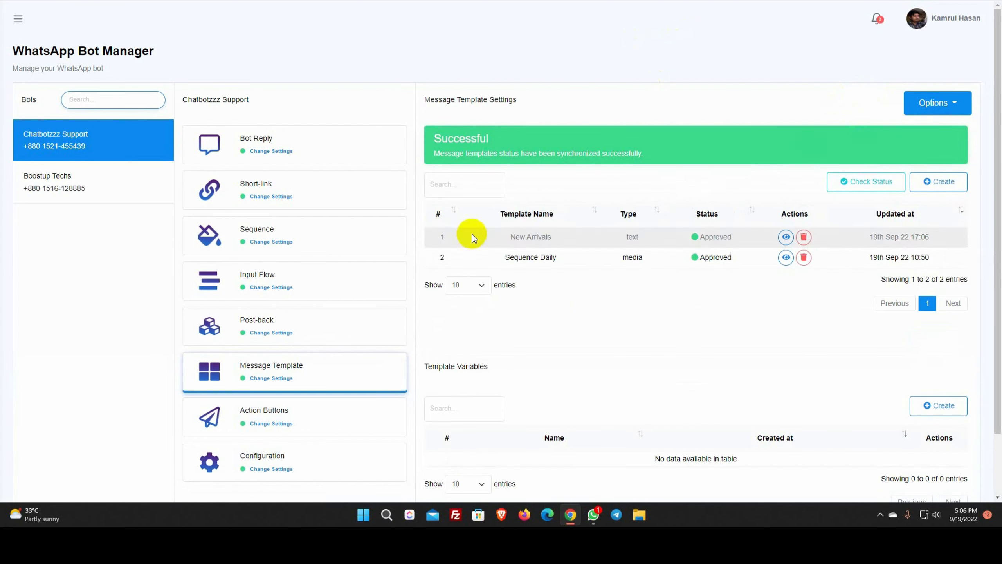
drag(507, 237, 745, 237)
click(746, 238)
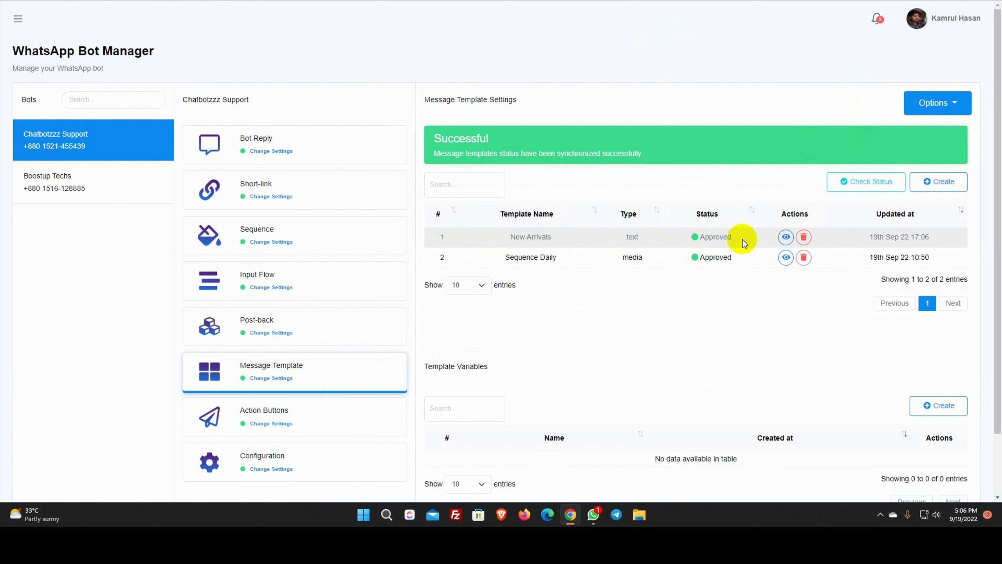
Go to WhatsApp Broadcasting for the Chatbotzzz Support bot and start a new campaign
click(18, 19)
click(52, 320)
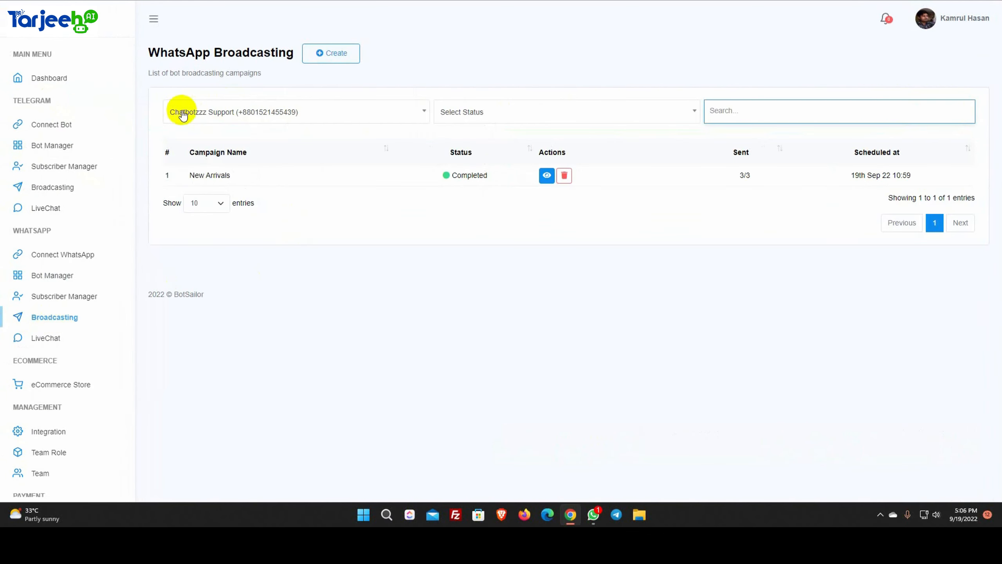
click(323, 113)
click(285, 171)
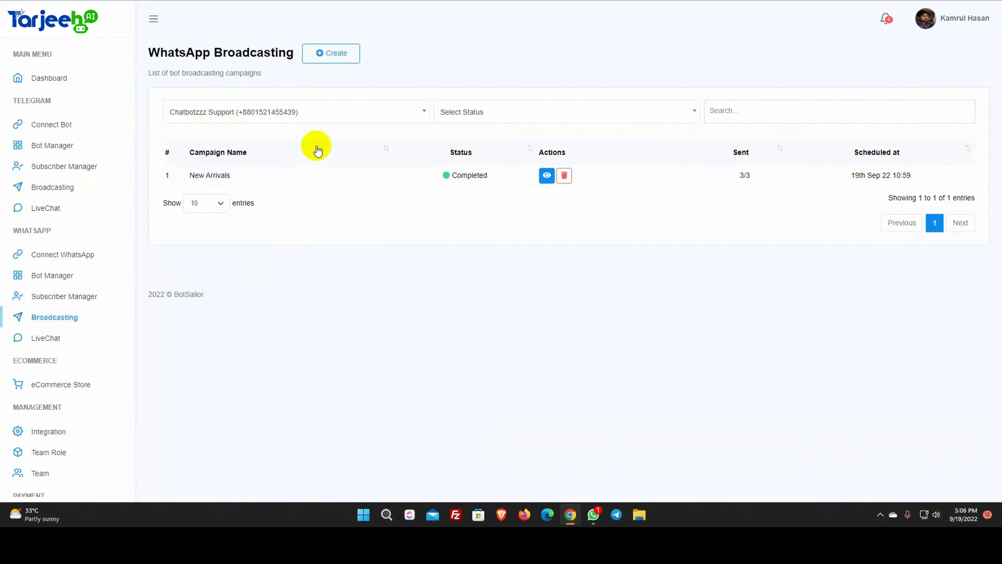
click(330, 56)
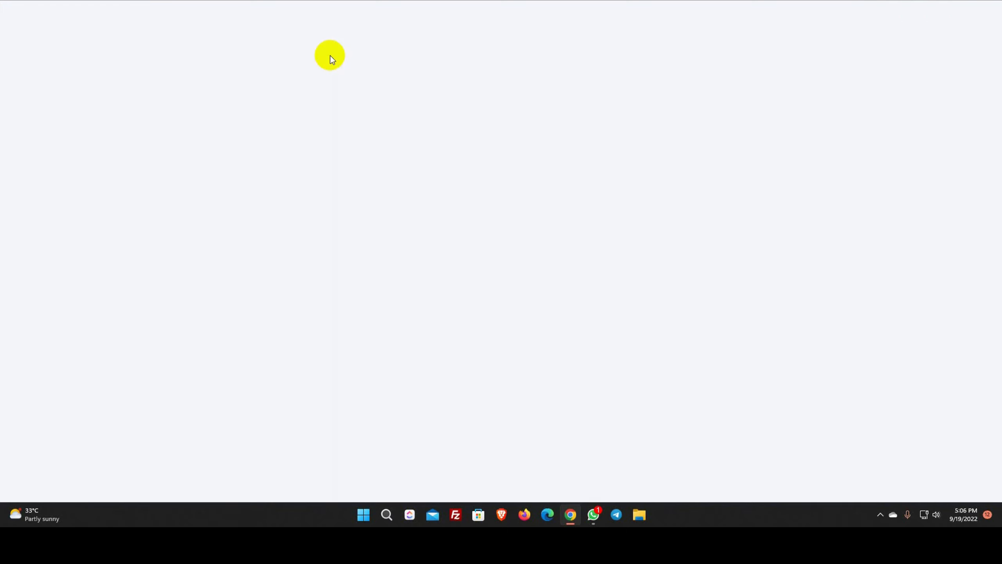
Name the campaign New Arrivals 2, allow Anytime sending, use New Arrivals, exclude Purchased
click(881, 106)
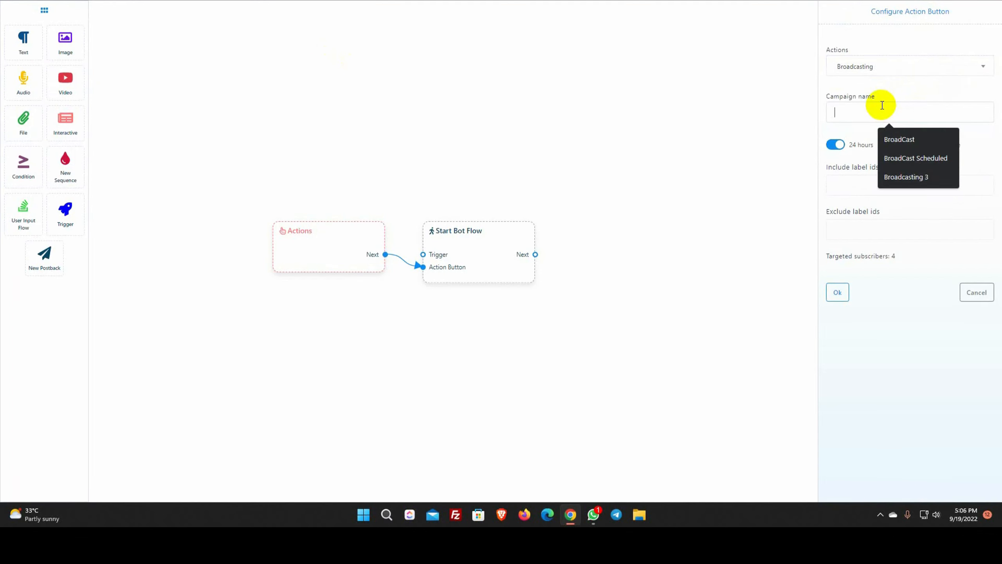
text(New Arrivals 2)
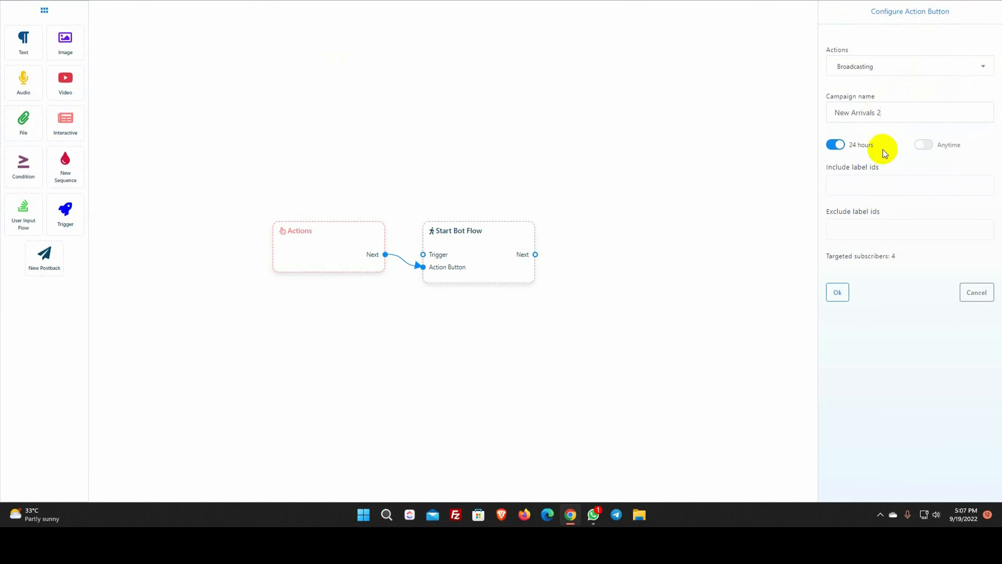
click(925, 145)
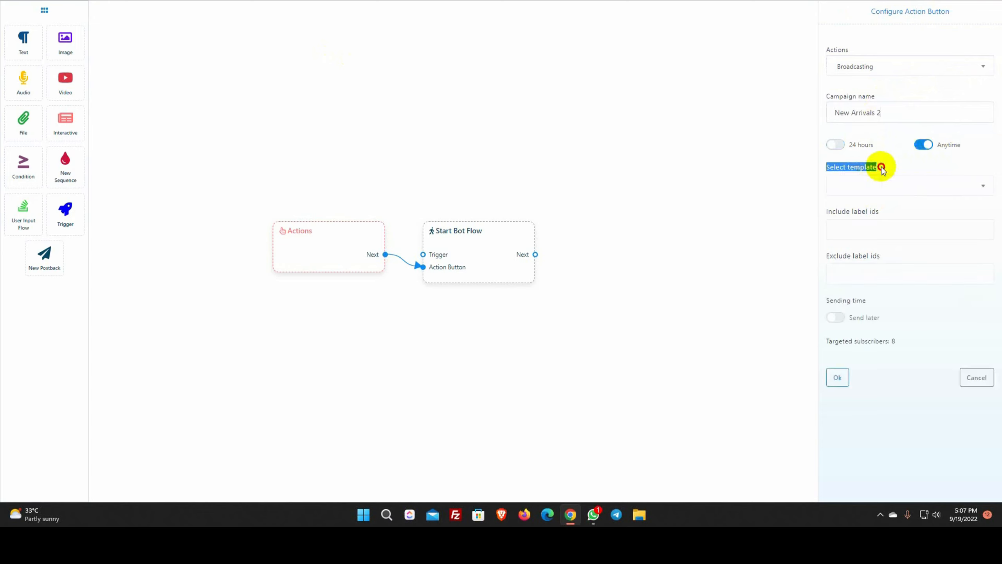
click(923, 186)
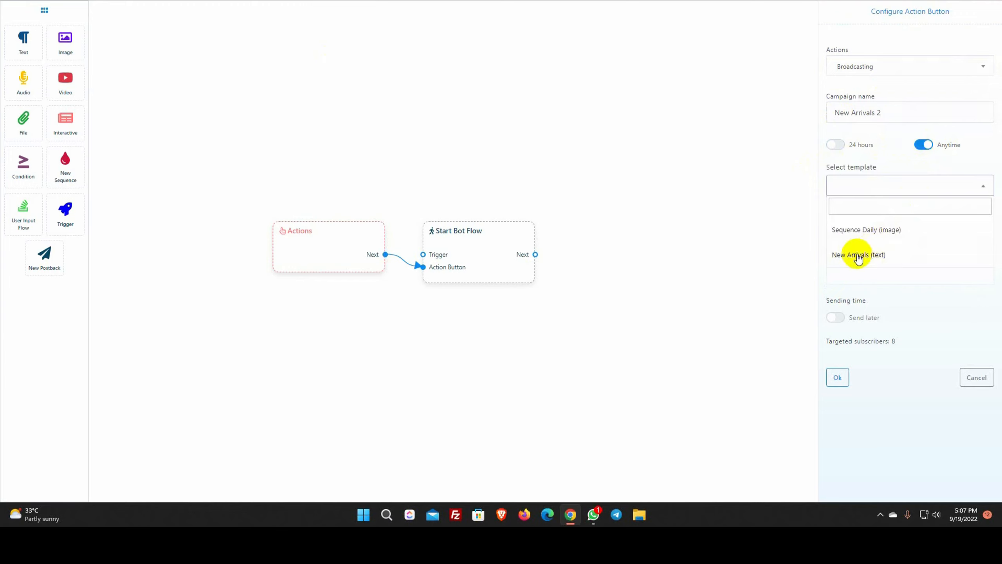
click(858, 256)
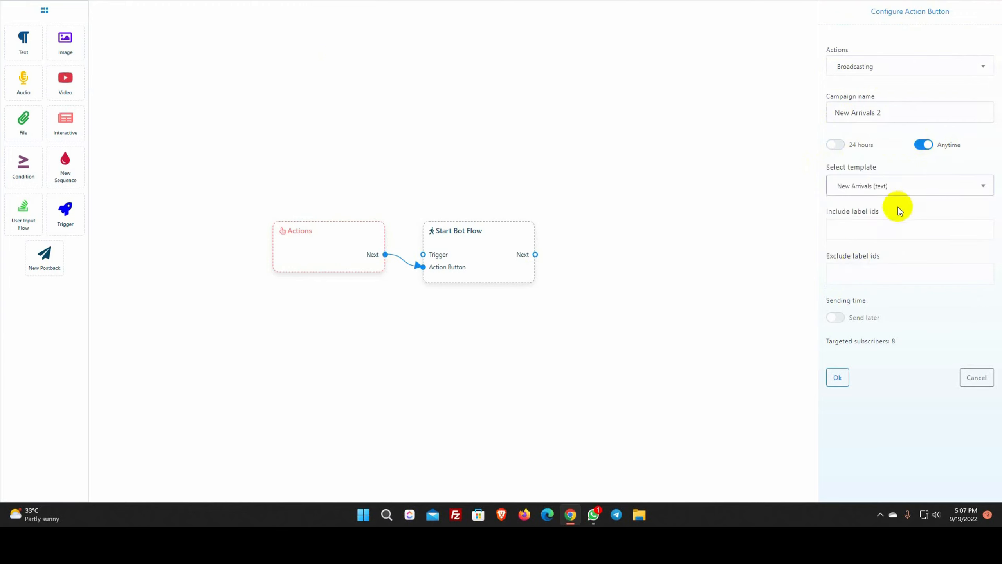
drag(824, 212, 891, 212)
drag(827, 256, 923, 257)
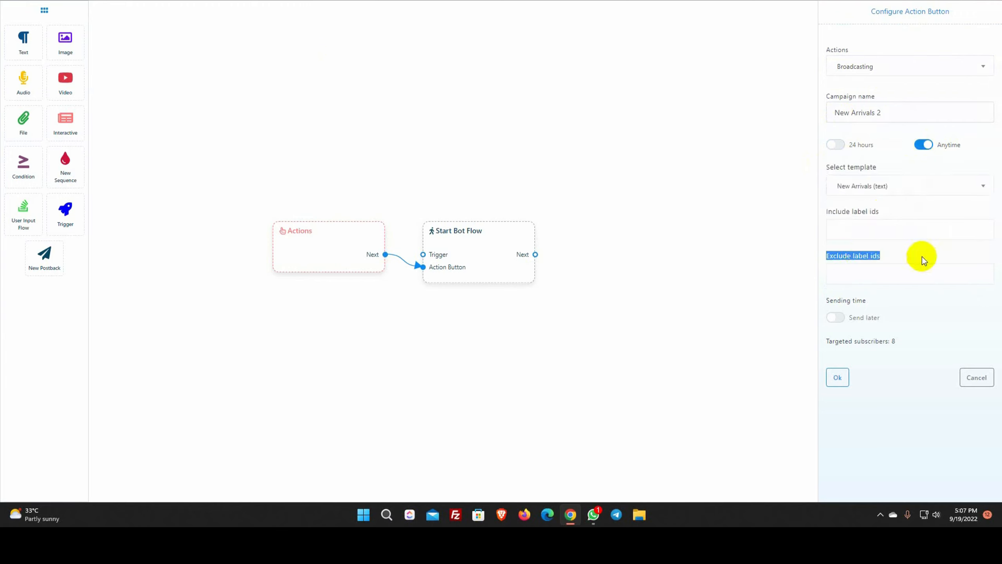
click(888, 273)
click(892, 296)
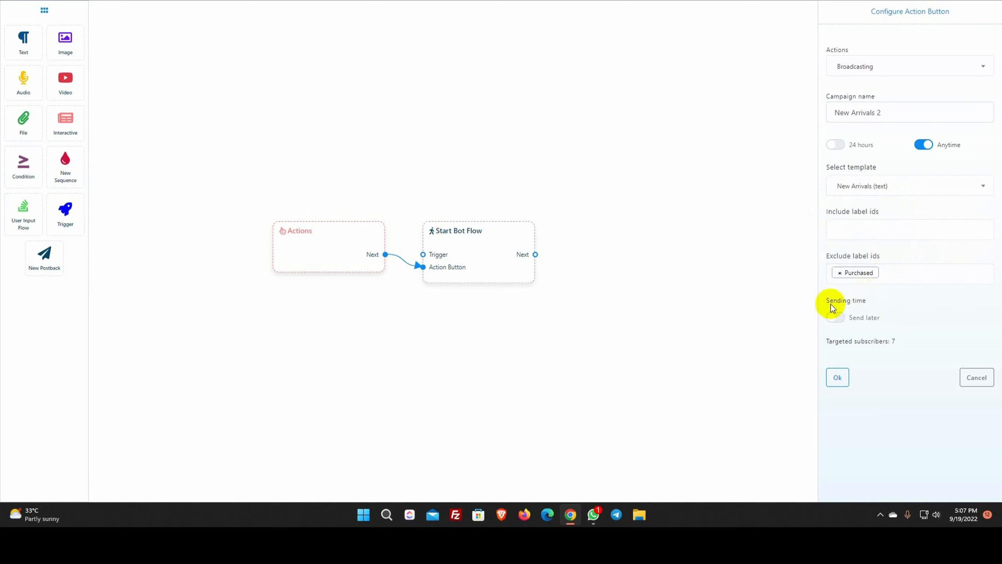
drag(827, 304, 900, 302)
click(900, 302)
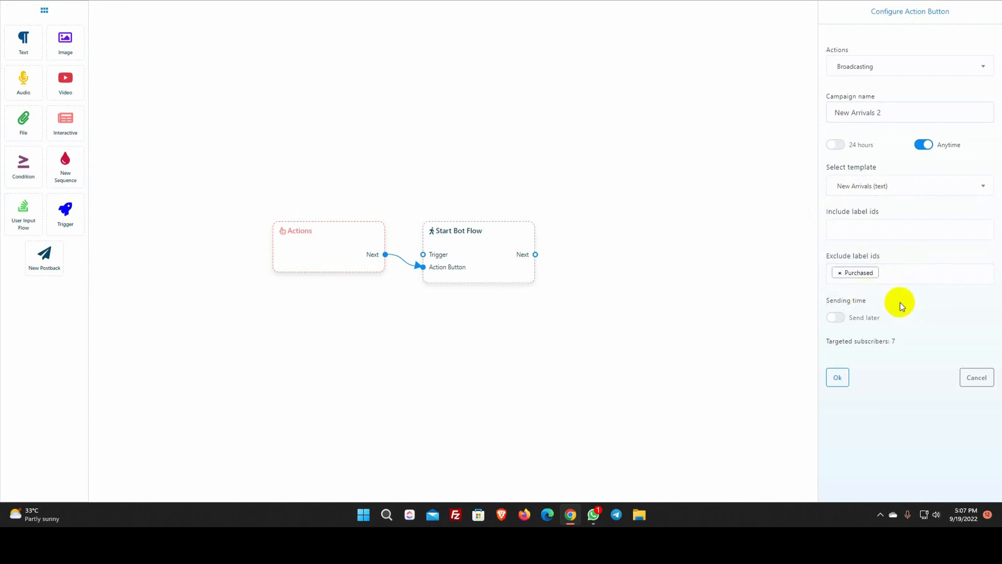
Try scheduling for 20 September in Asia/Dhaka, then turn scheduling off to send immediately
click(839, 317)
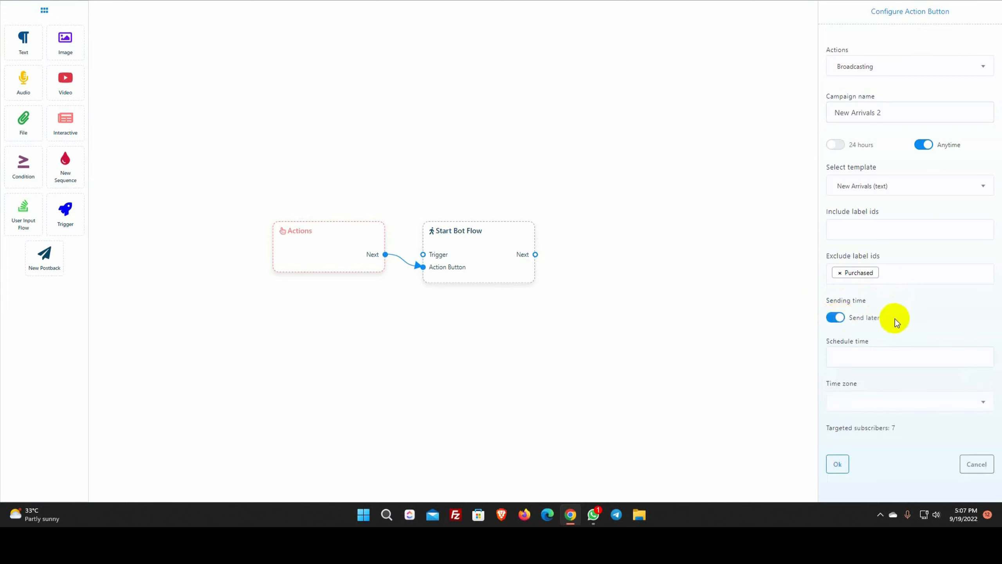
click(848, 354)
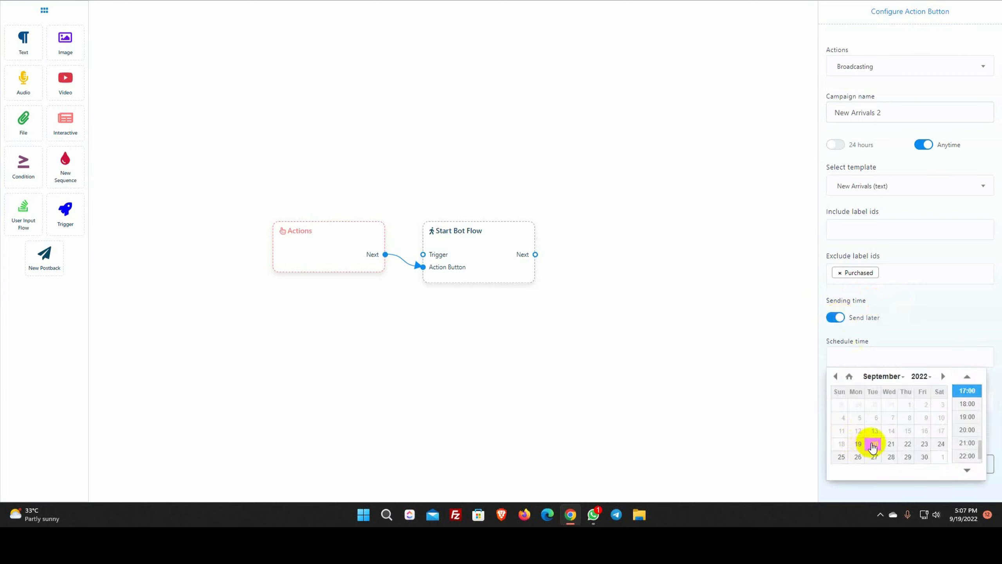
click(928, 301)
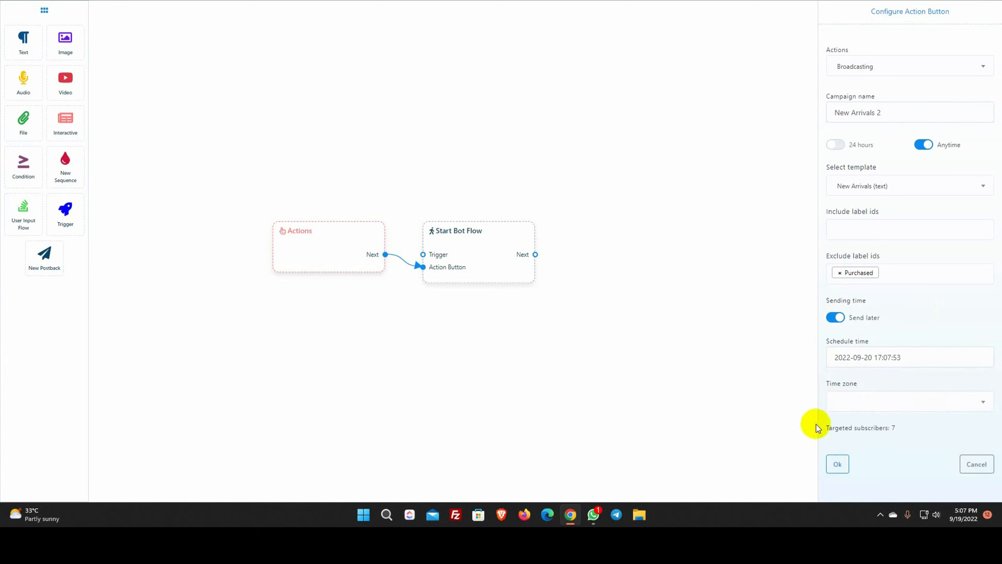
click(888, 403)
text(dhak)
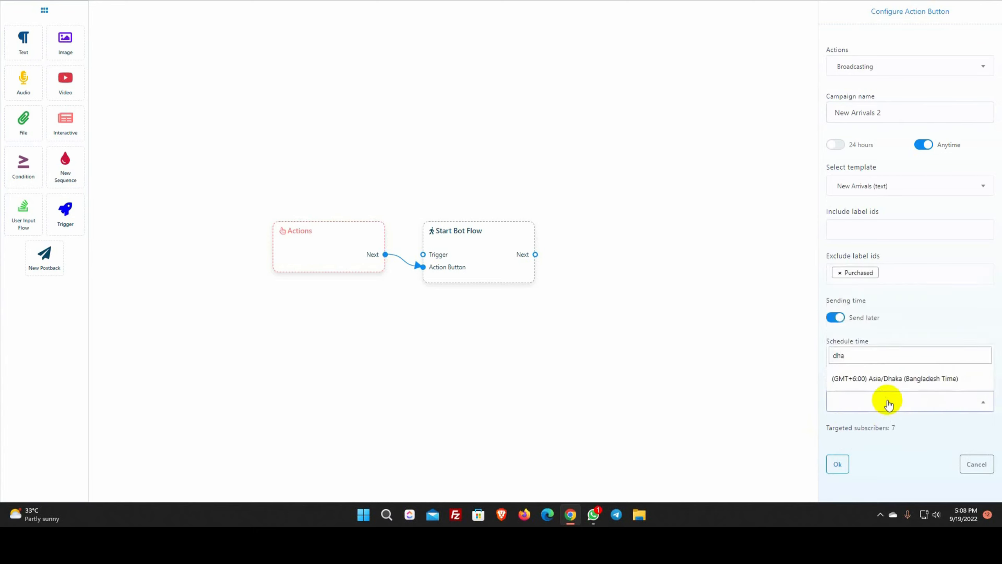
click(881, 378)
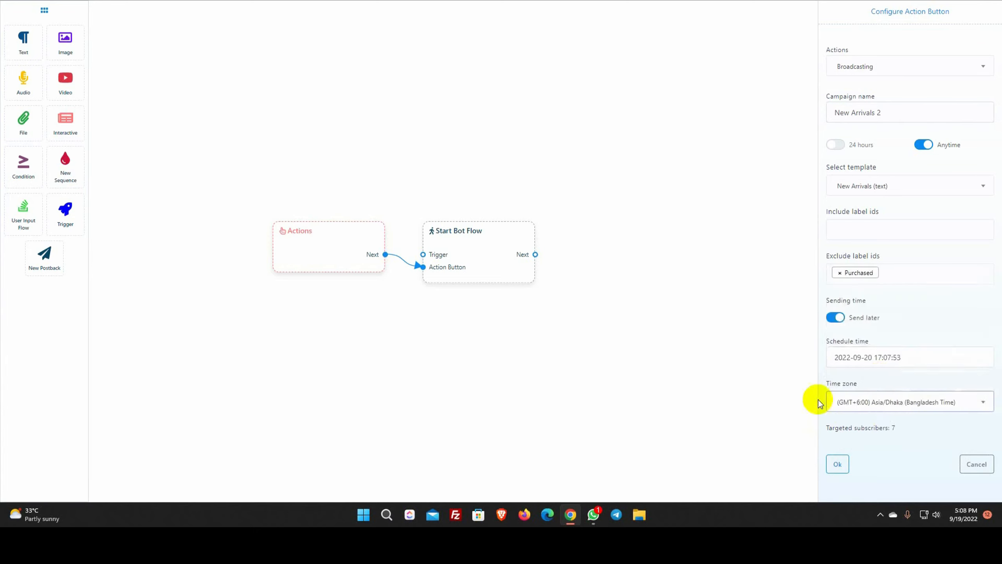
click(836, 318)
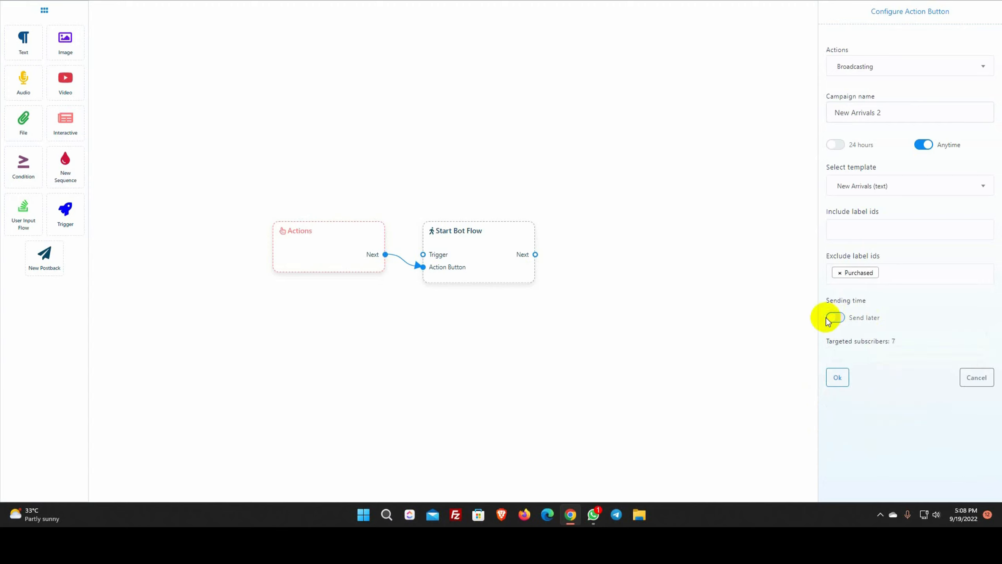
Confirm the broadcast action, title the Start Bot Flow 'New Arrivals 2', and save the flow
click(837, 376)
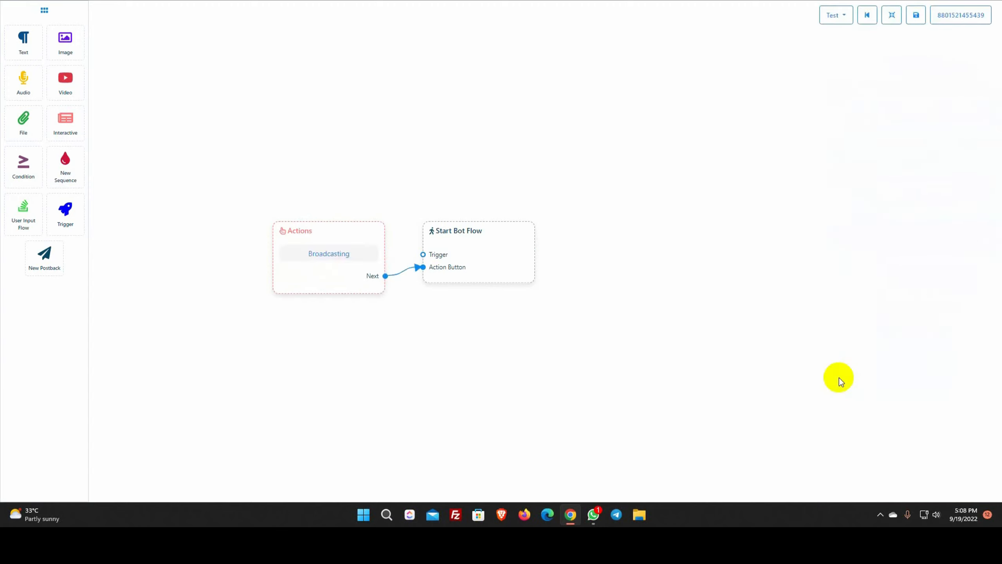
double_click(475, 252)
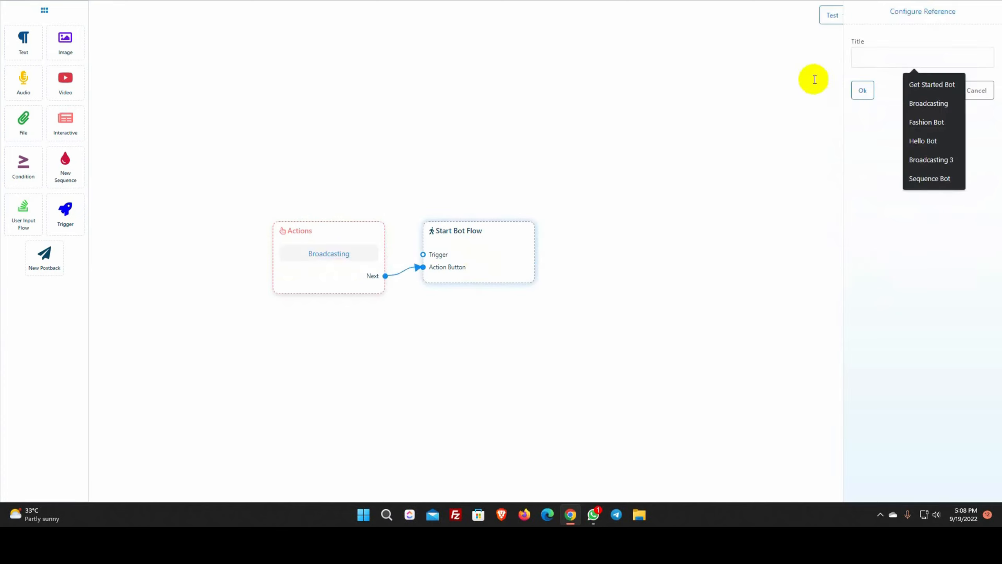
text(New Arrivals)
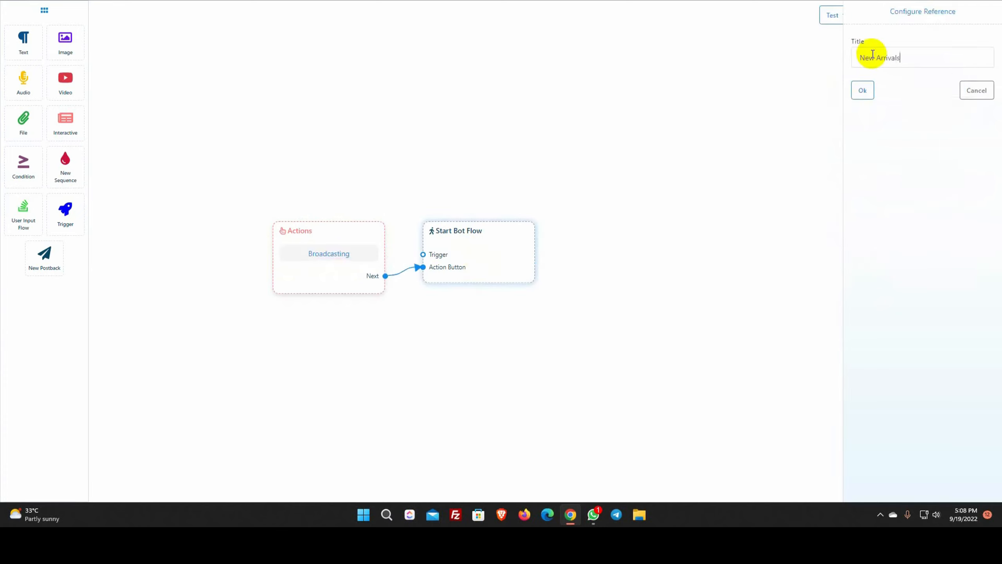
text( 2)
click(862, 90)
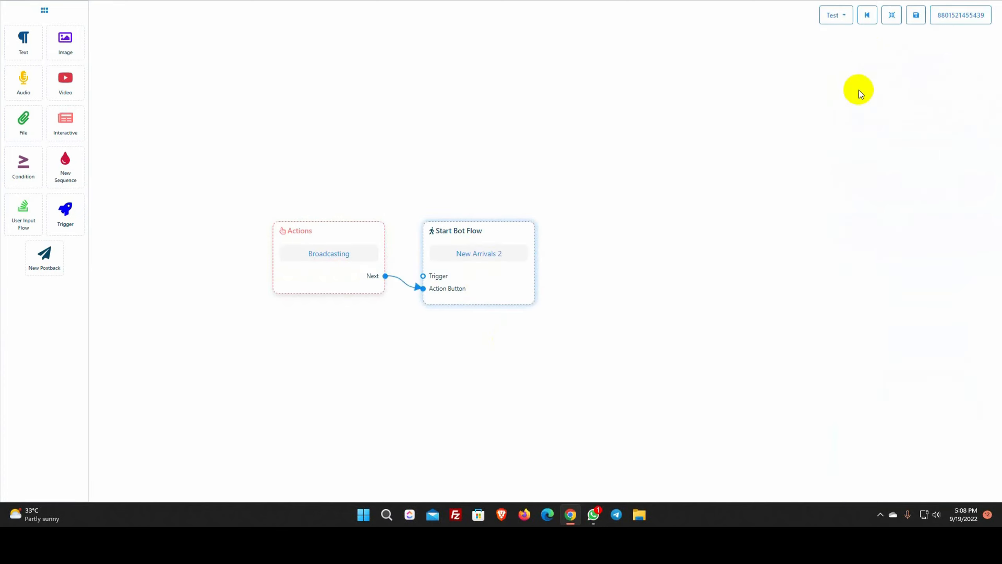
click(916, 17)
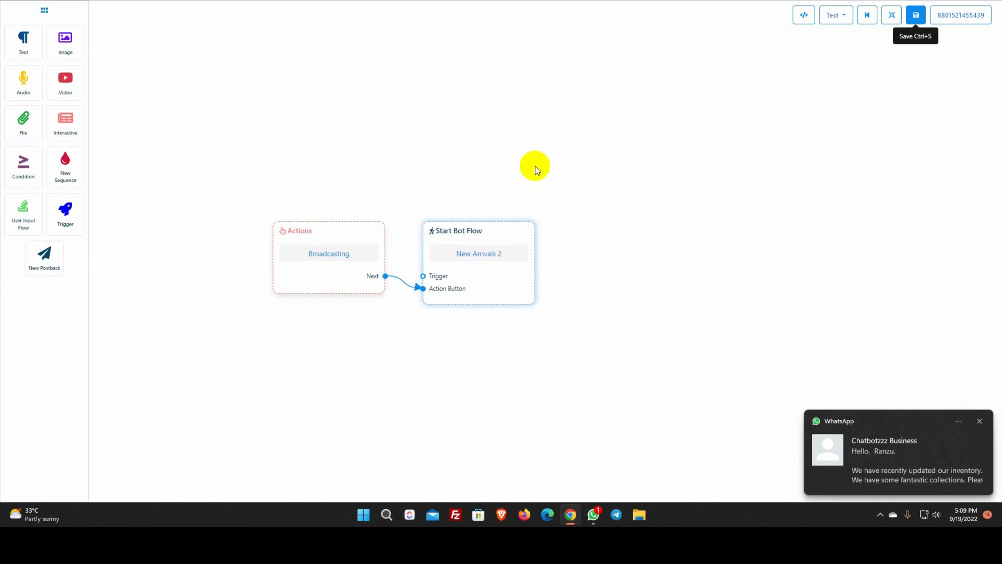
View the New Arrivals message in the Chatbotzzz Business WhatsApp chat, then minimize WhatsApp
click(593, 514)
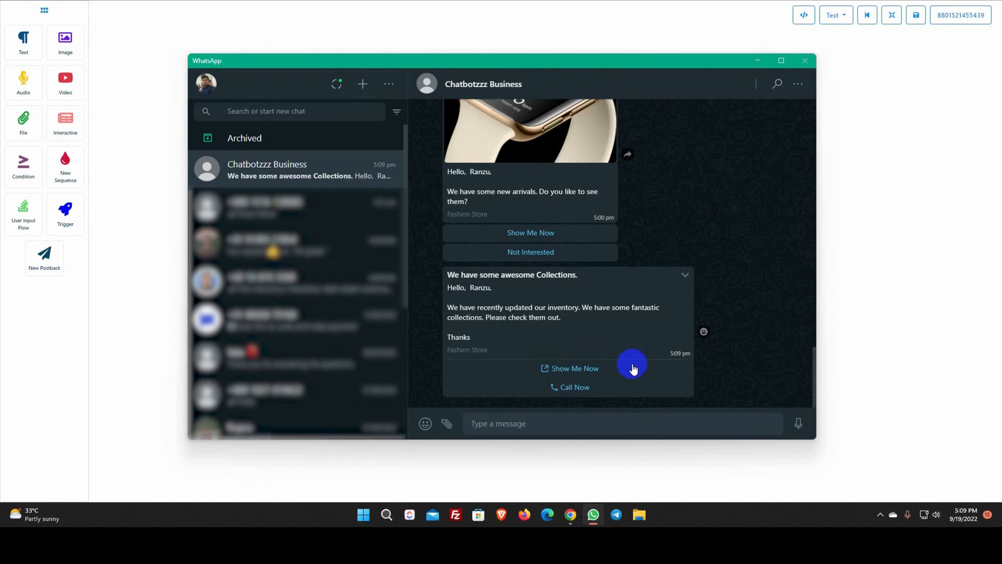
click(757, 61)
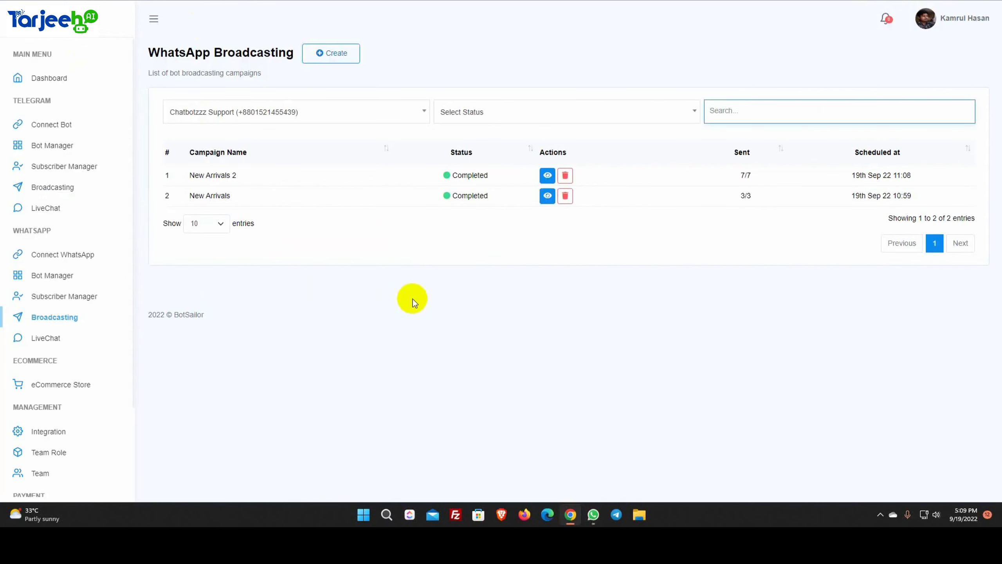
Check the New Arrivals 2 report for 7 subscribers, then open Bot Manager for Chatbotzzz Support
click(547, 175)
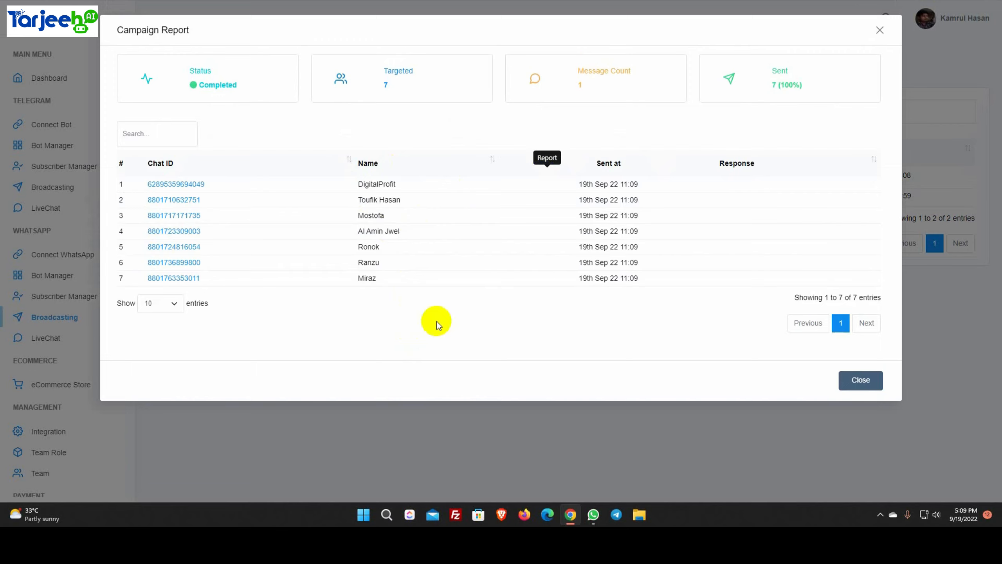
click(862, 381)
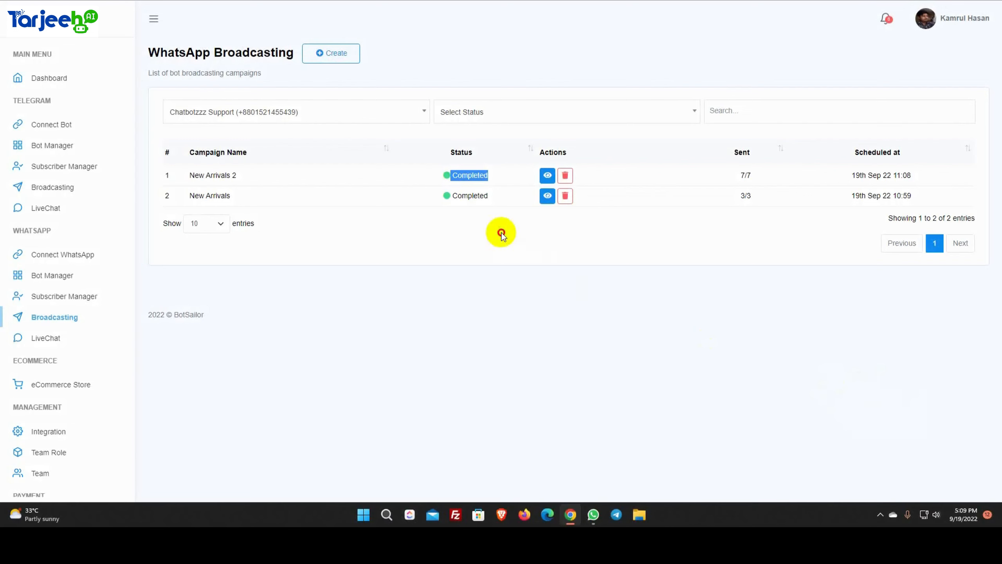
click(501, 233)
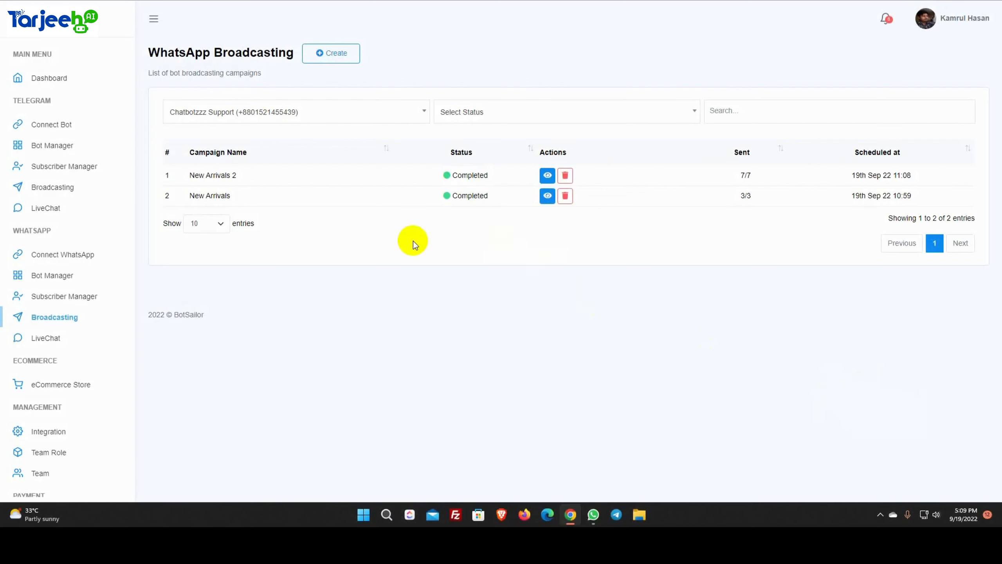
click(51, 276)
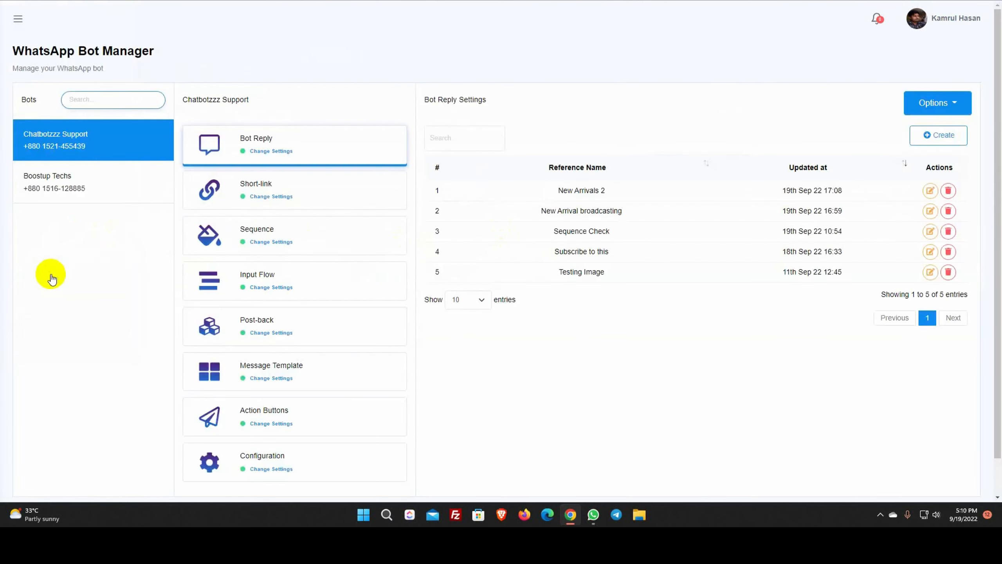
click(91, 146)
In the bot's Message Template settings, create the template variable Offerpercentage
scroll(257, 280, down, 1)
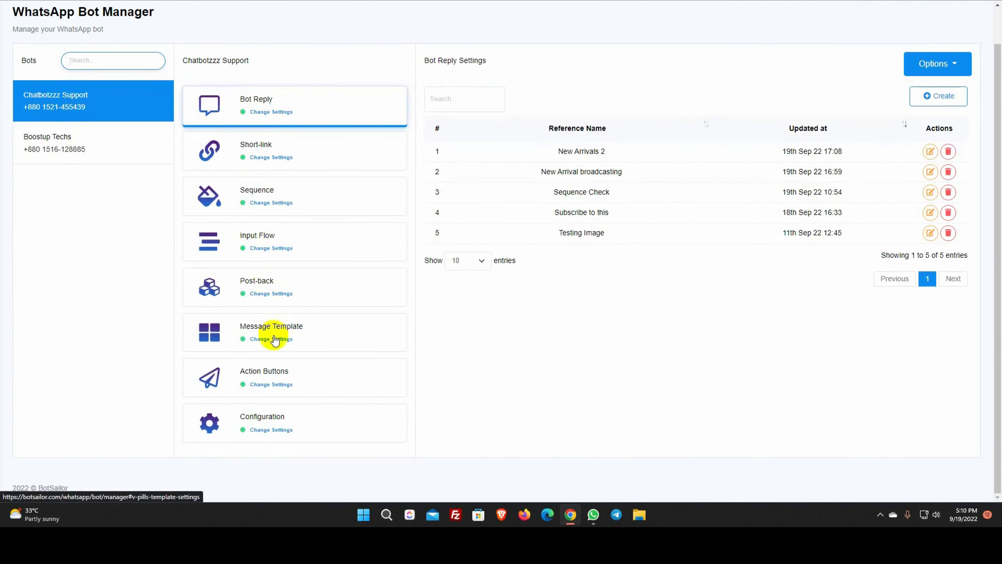
click(274, 337)
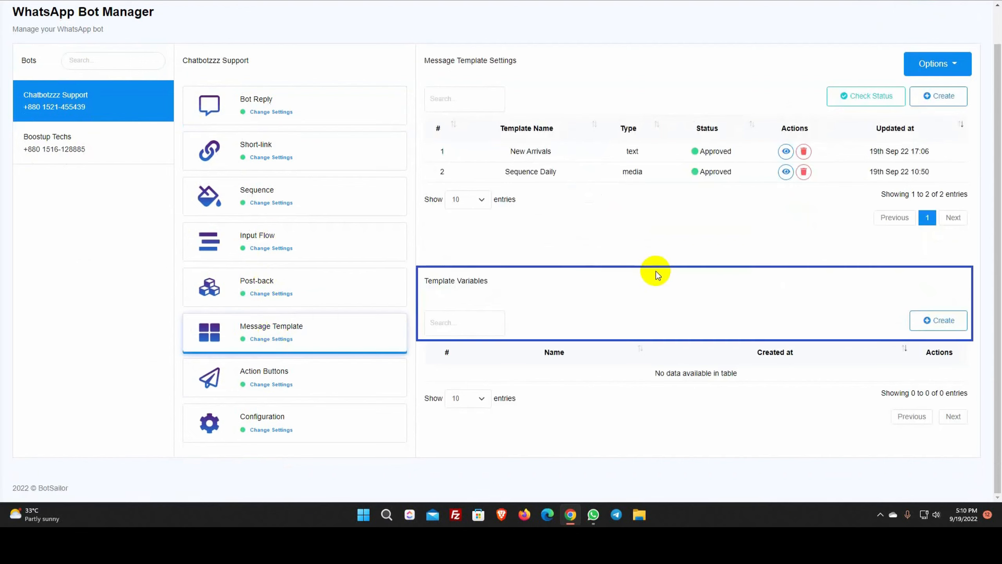
drag(423, 281, 542, 284)
click(541, 284)
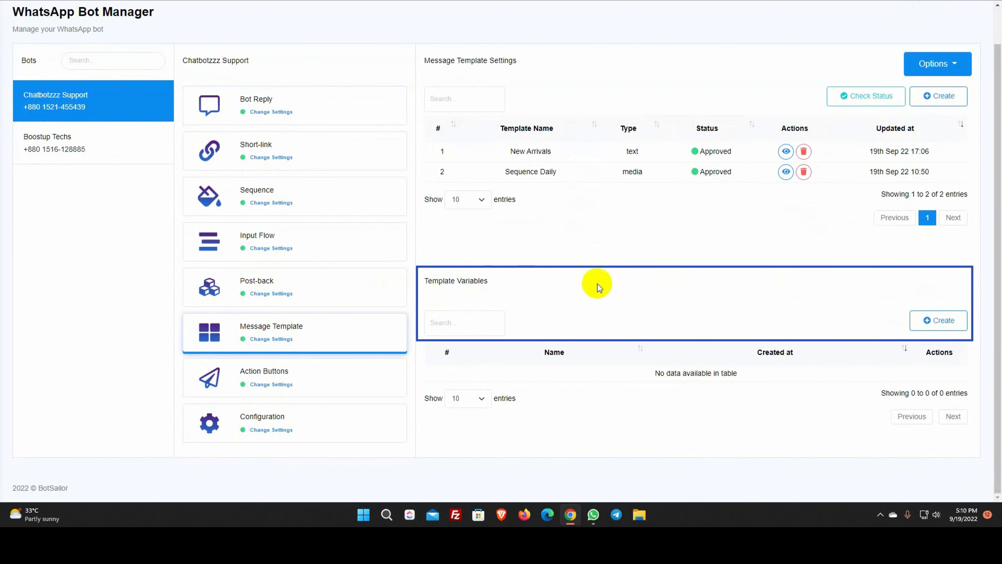
click(949, 321)
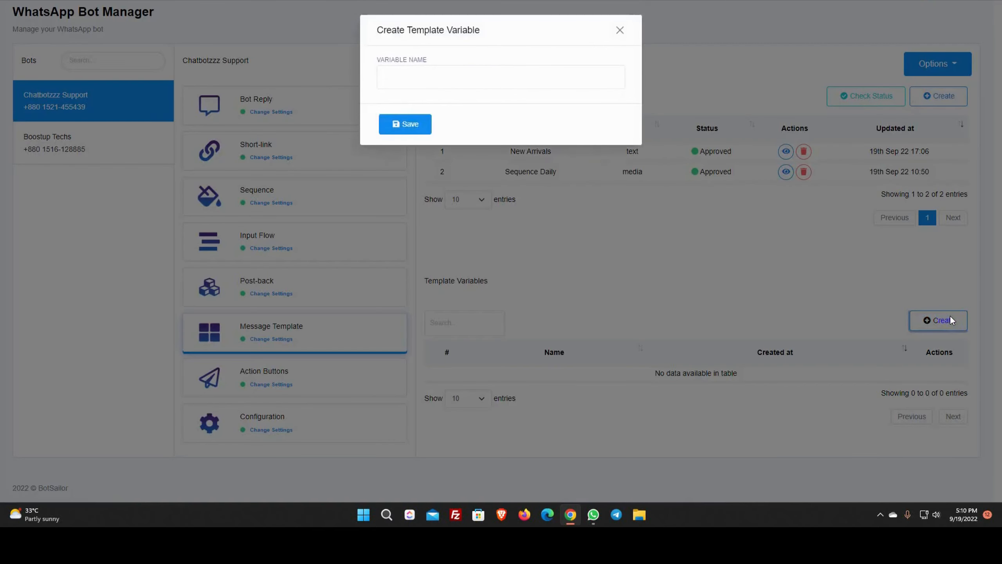
click(460, 76)
text(Of)
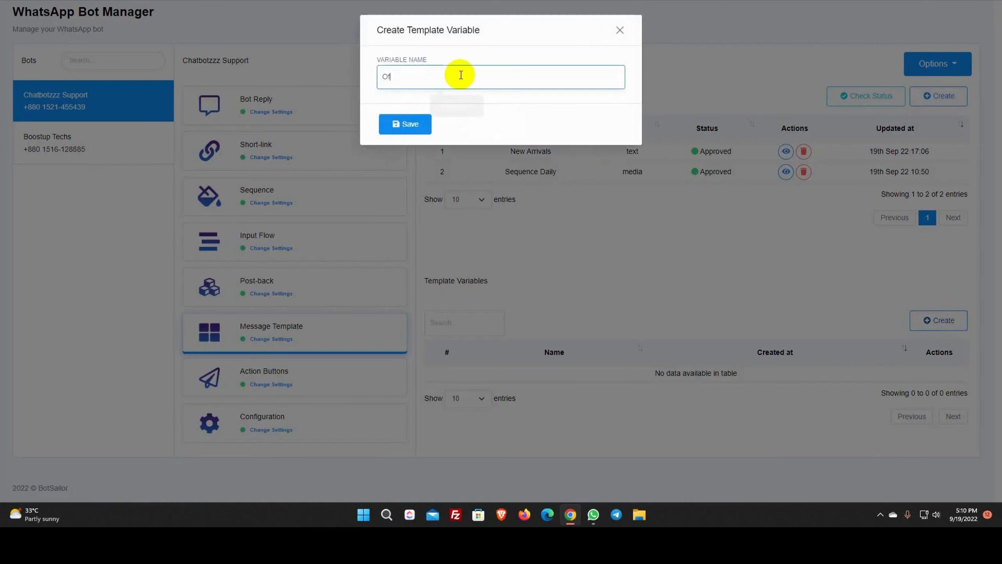
text(fer percentage)
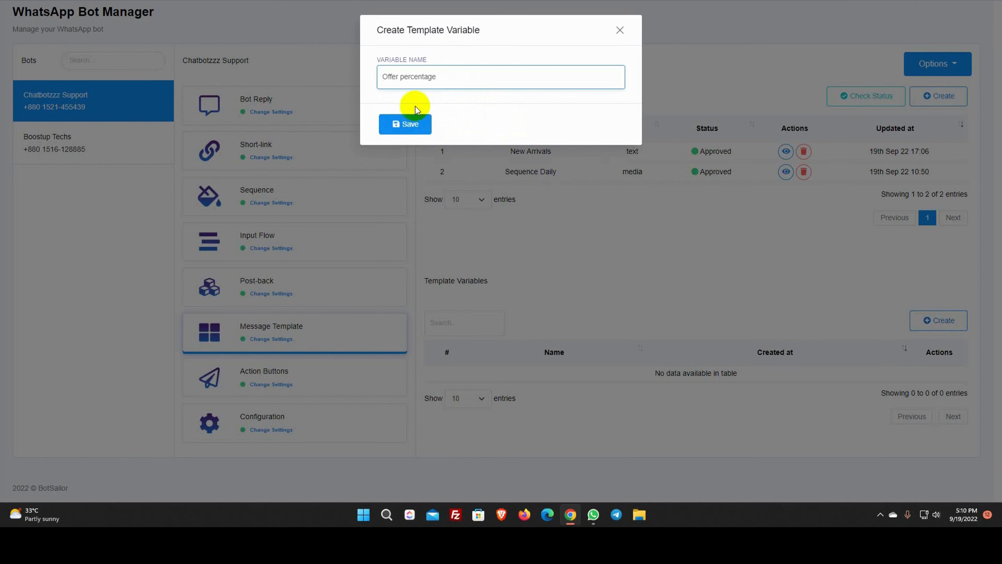
click(408, 124)
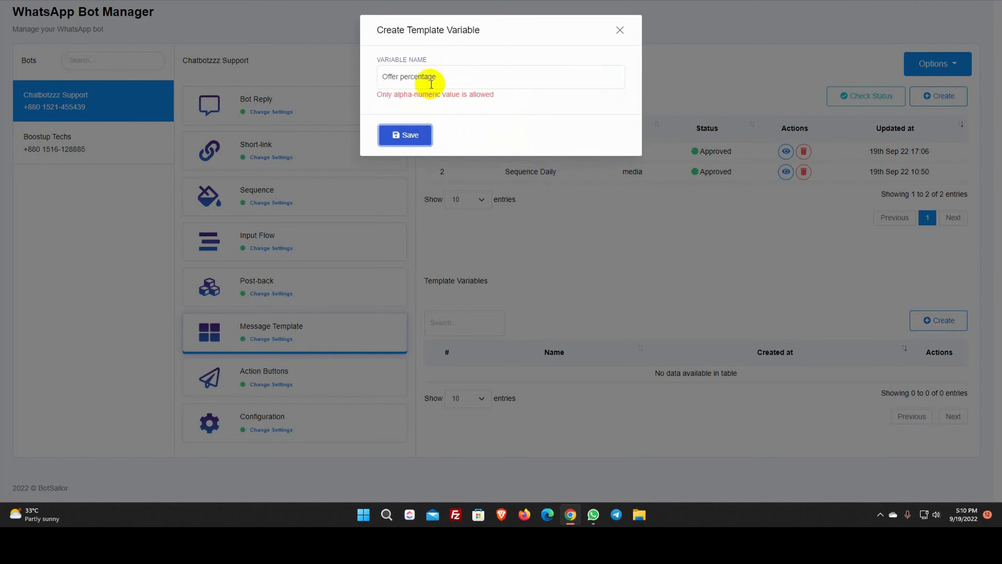
click(399, 77)
key(Delete)
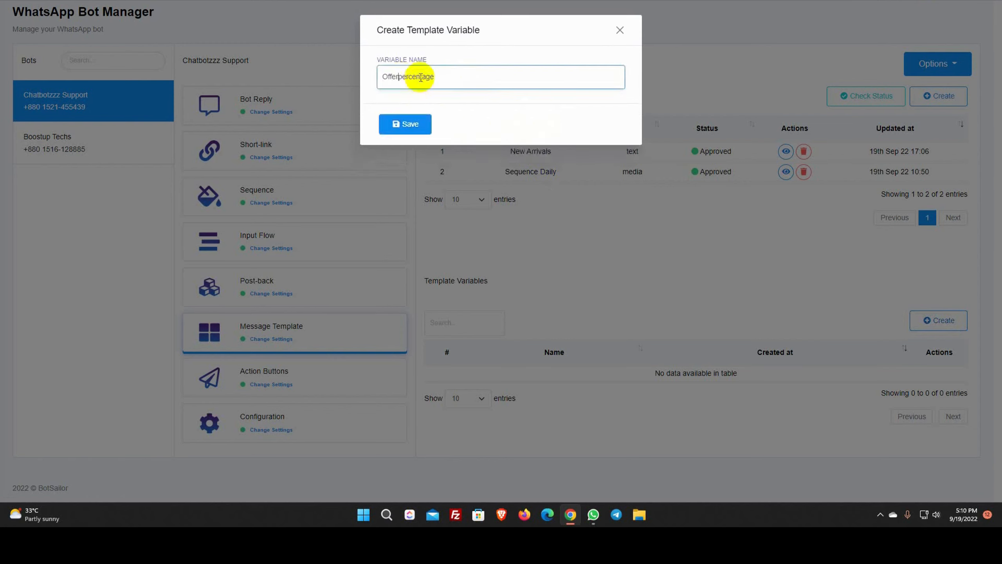
click(409, 125)
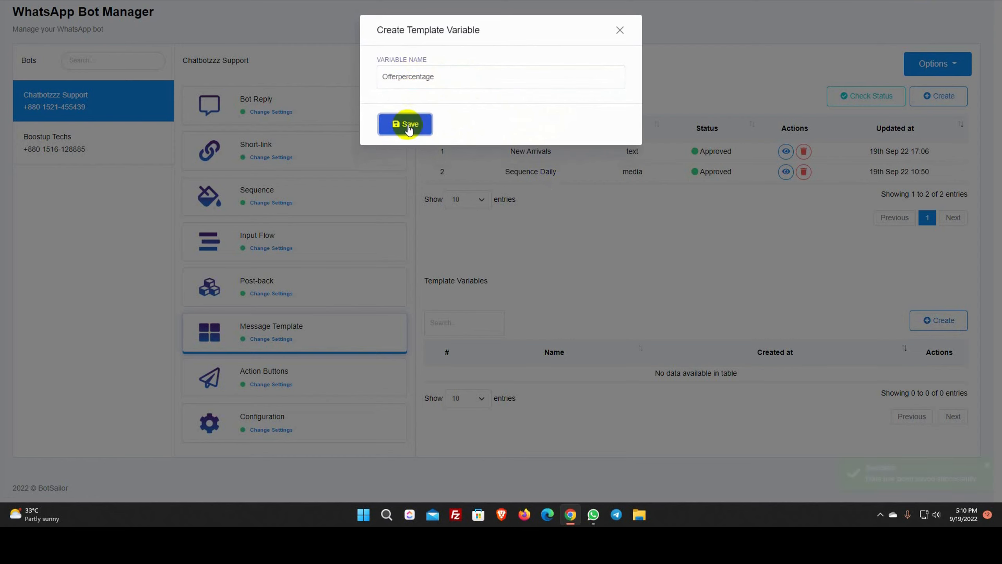
click(619, 30)
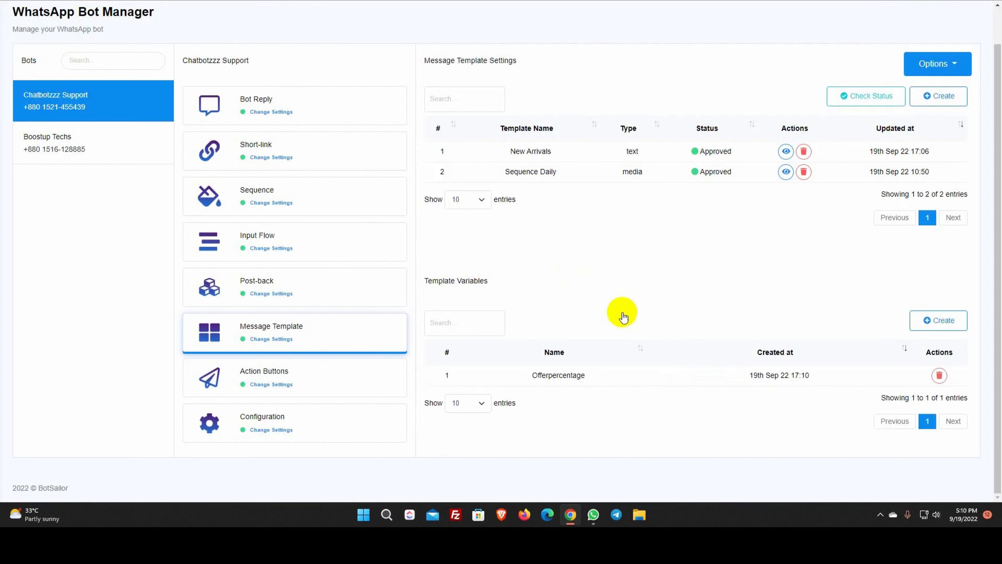
Create the Expirydate template variable and return to the variables list
click(934, 320)
click(444, 79)
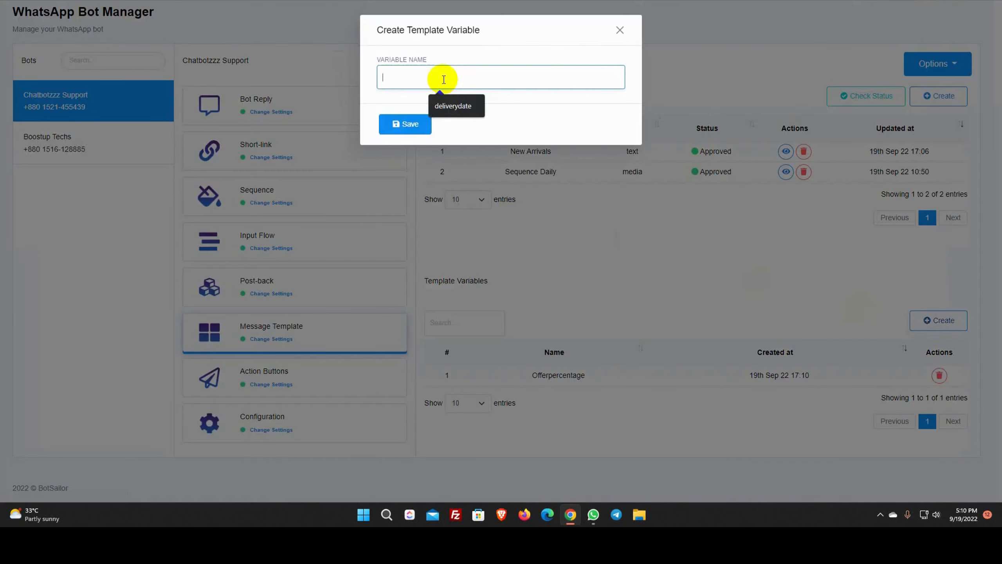
text(Expirydate)
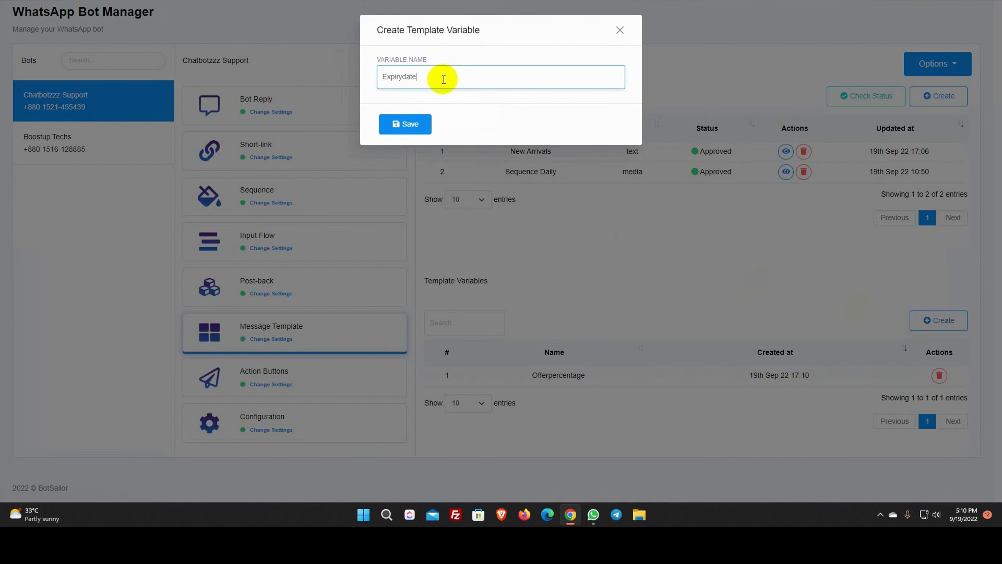
click(404, 124)
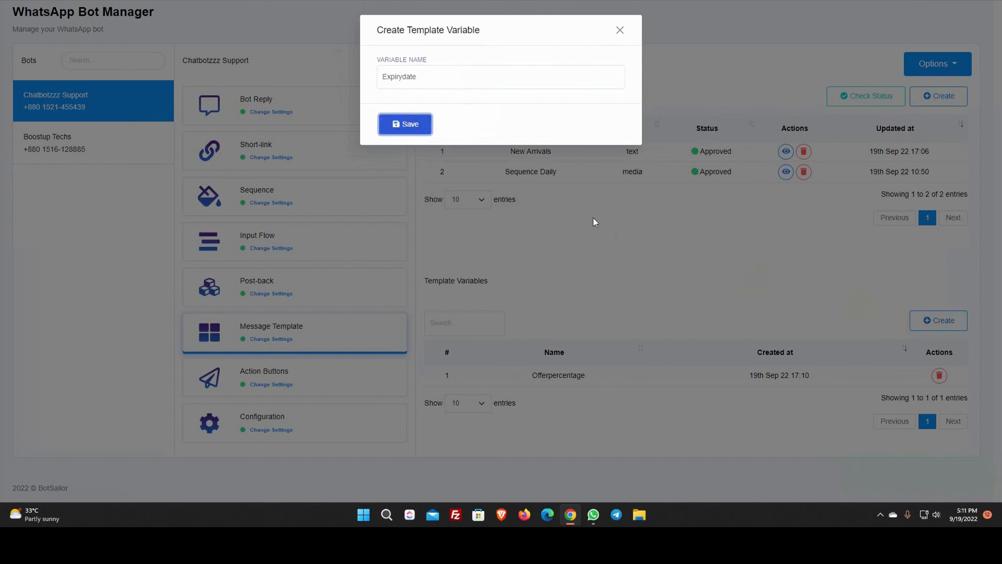
click(621, 31)
scroll(616, 294, up, 2)
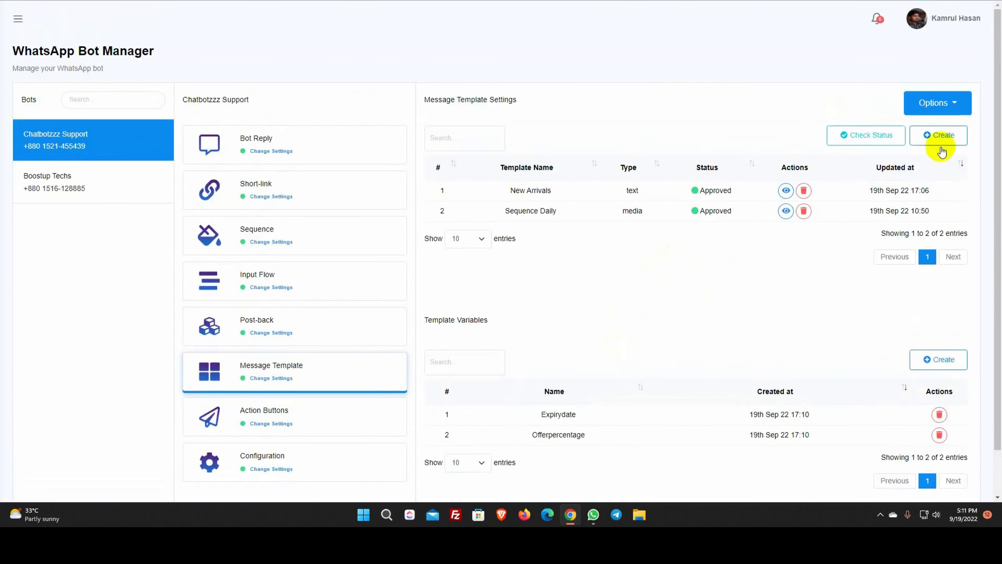
Start a new message template named Offer in the Marketing category
click(941, 135)
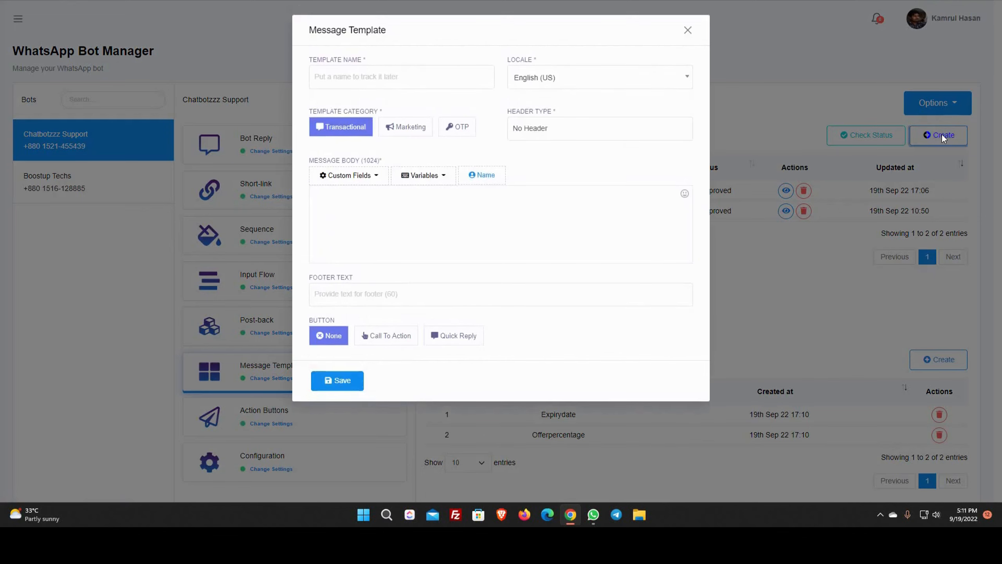
click(353, 75)
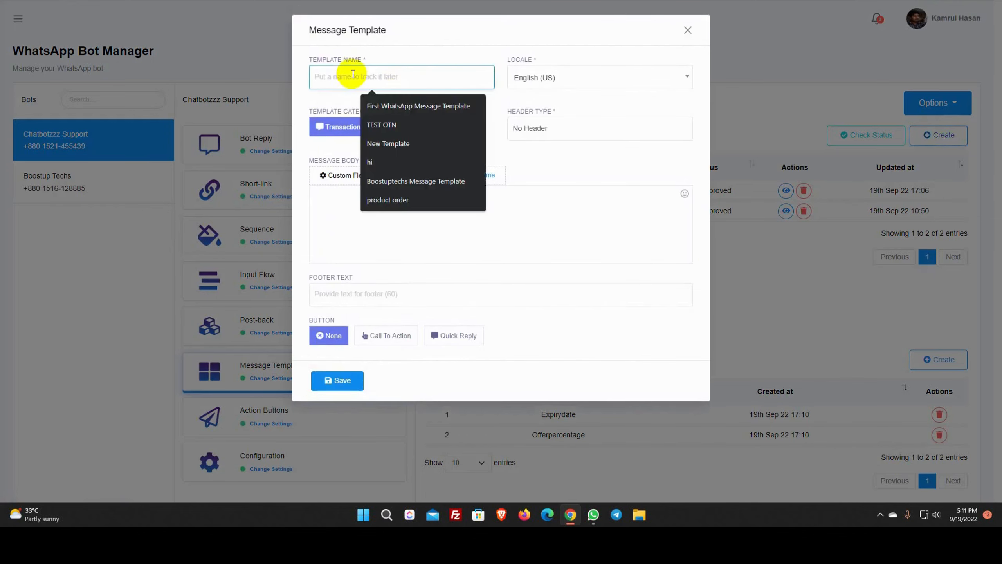
text(Offer)
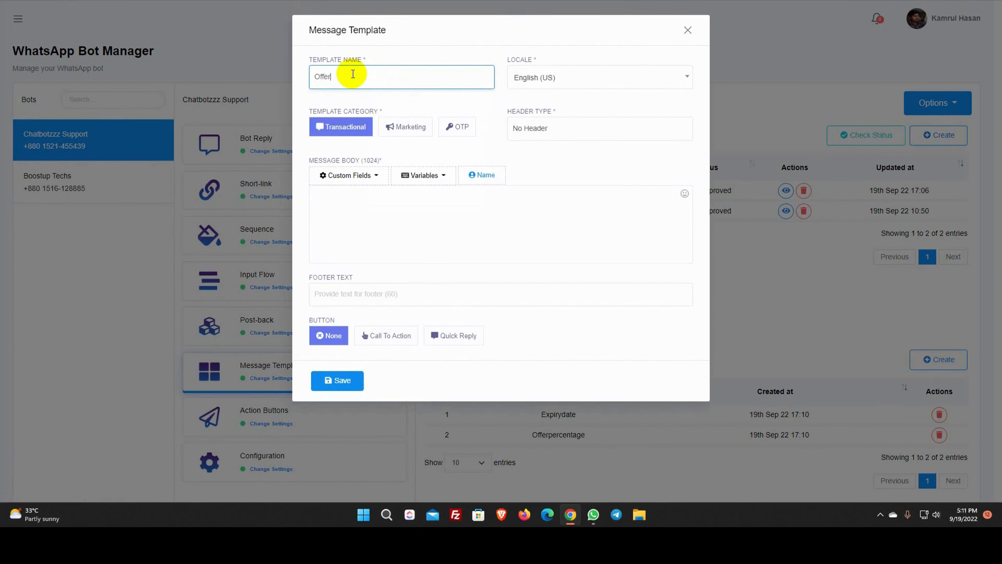
click(416, 54)
drag(507, 60, 537, 60)
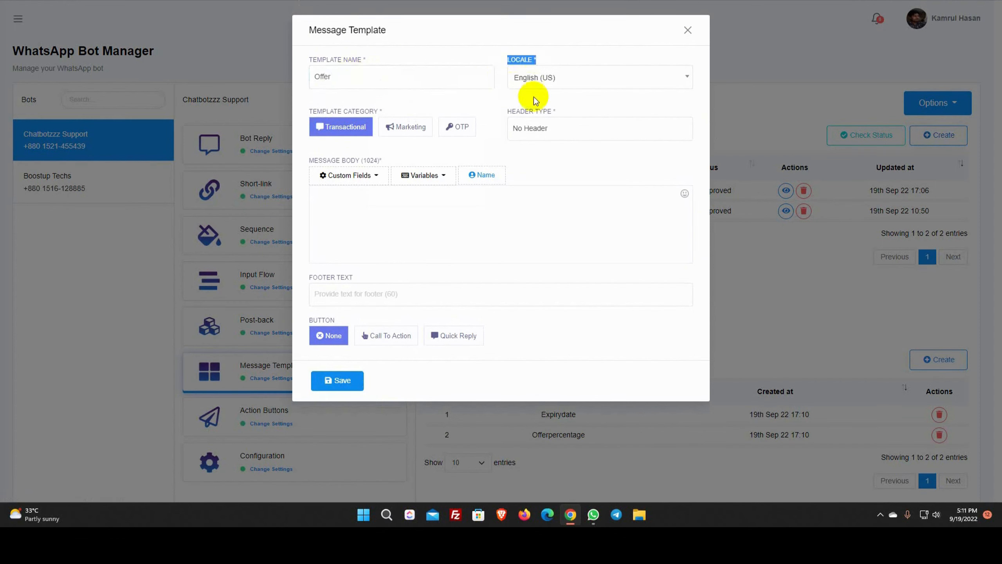
click(410, 132)
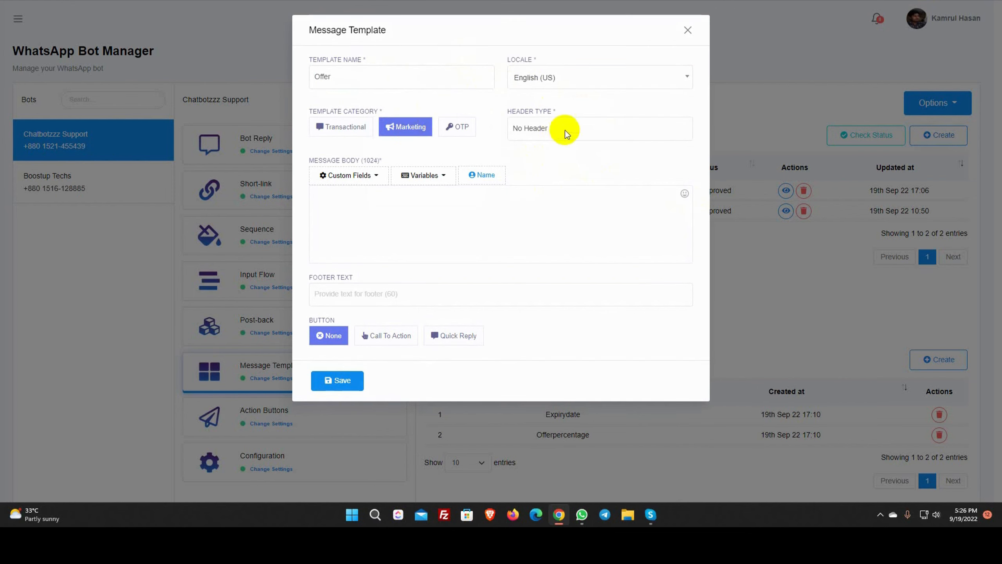
Give the Offer template a text header reading 'New Arrival OFFER'
click(566, 130)
click(541, 155)
click(368, 197)
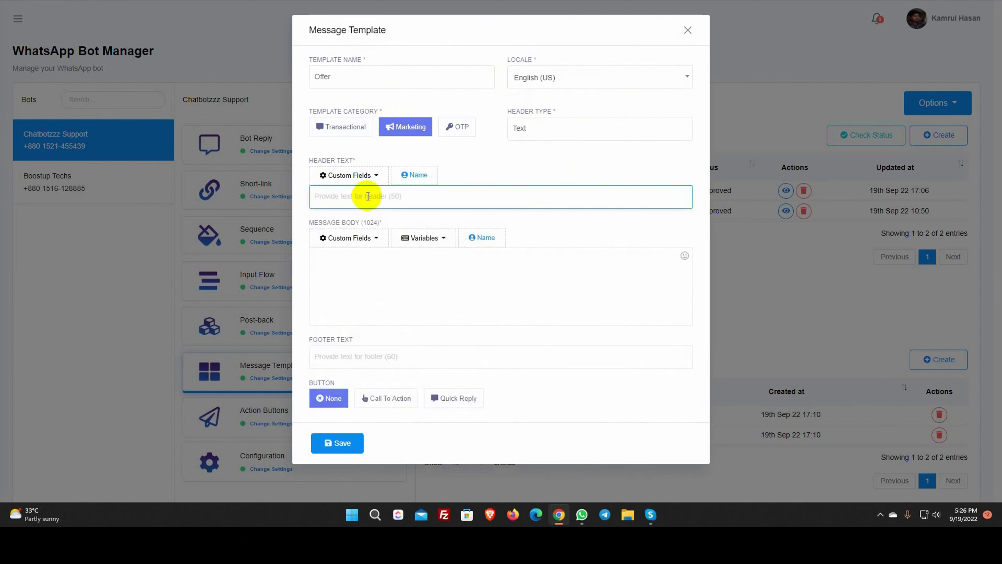
text(New Arrival OFFER)
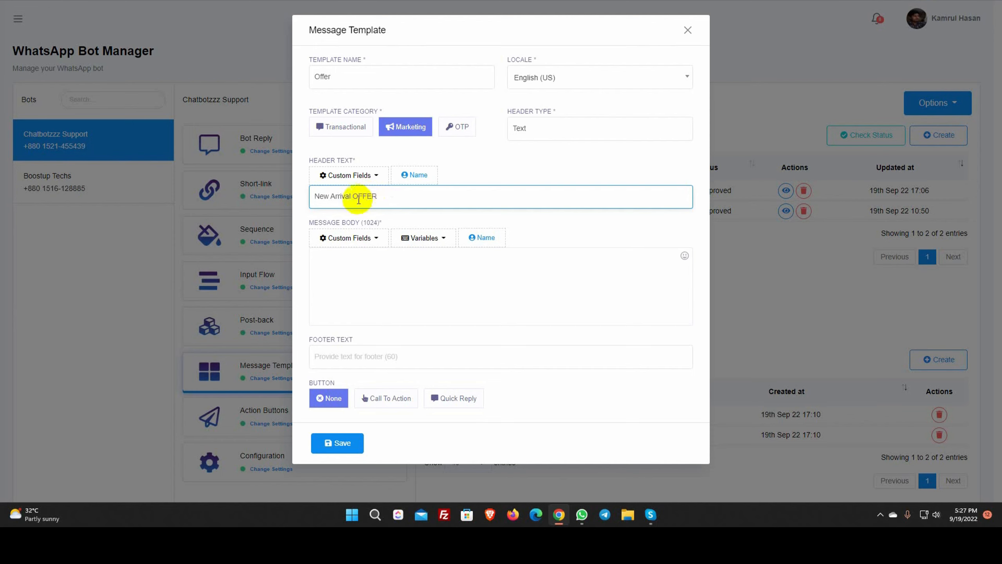
click(495, 173)
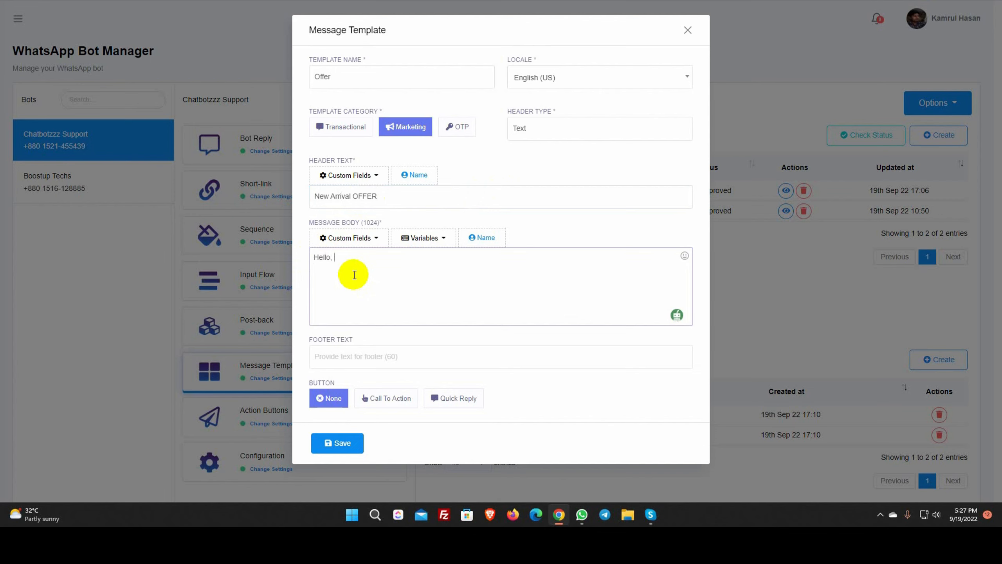
Continue the body with #User-Name#, #Offerpercentage# and 'on our new arrivals. The offer will end on'
click(482, 237)
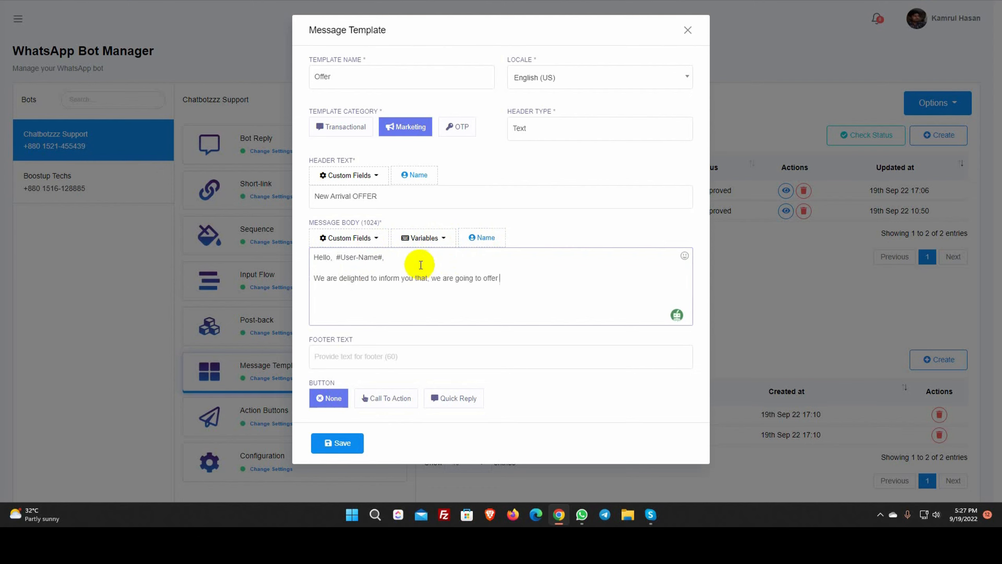
click(421, 236)
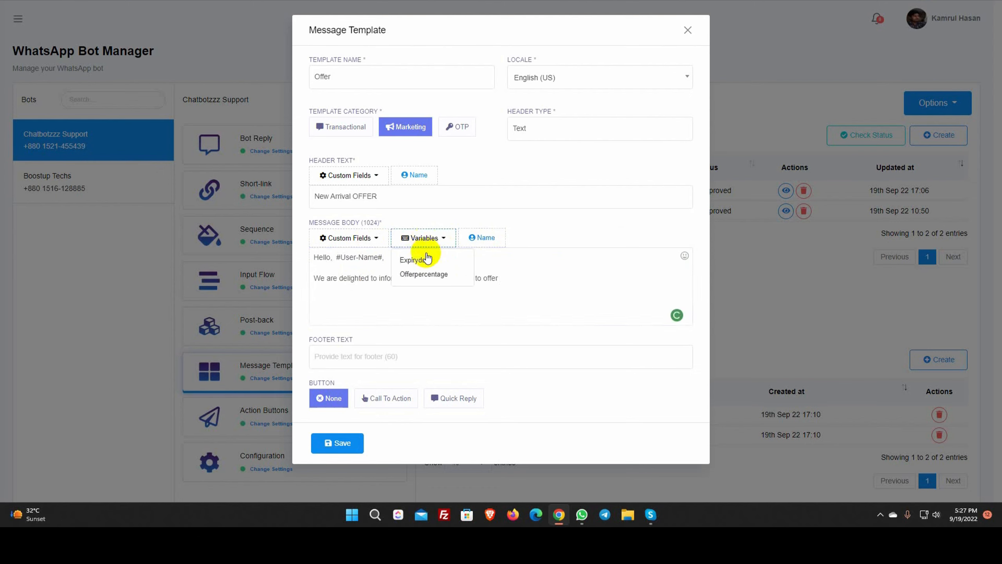
click(424, 274)
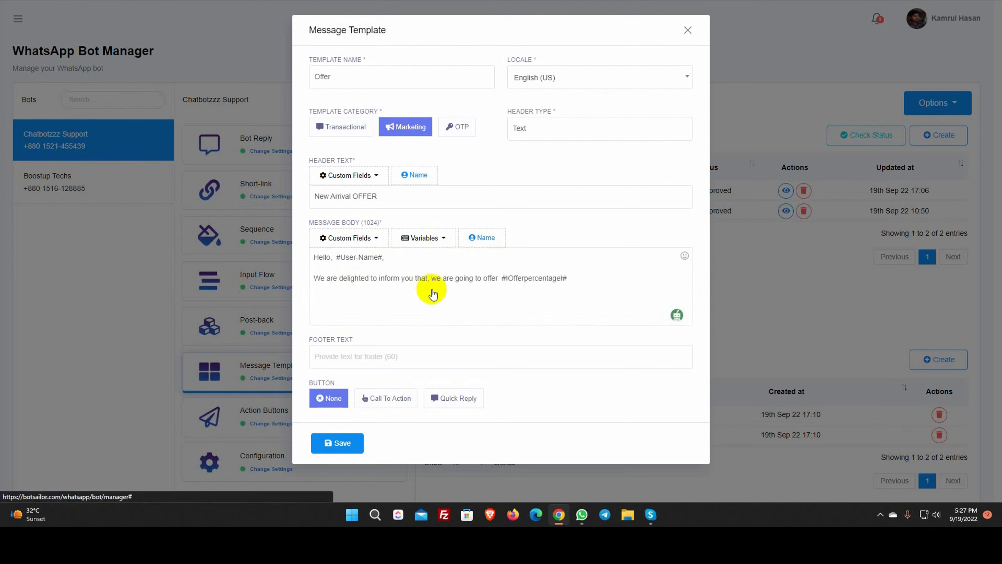
click(588, 278)
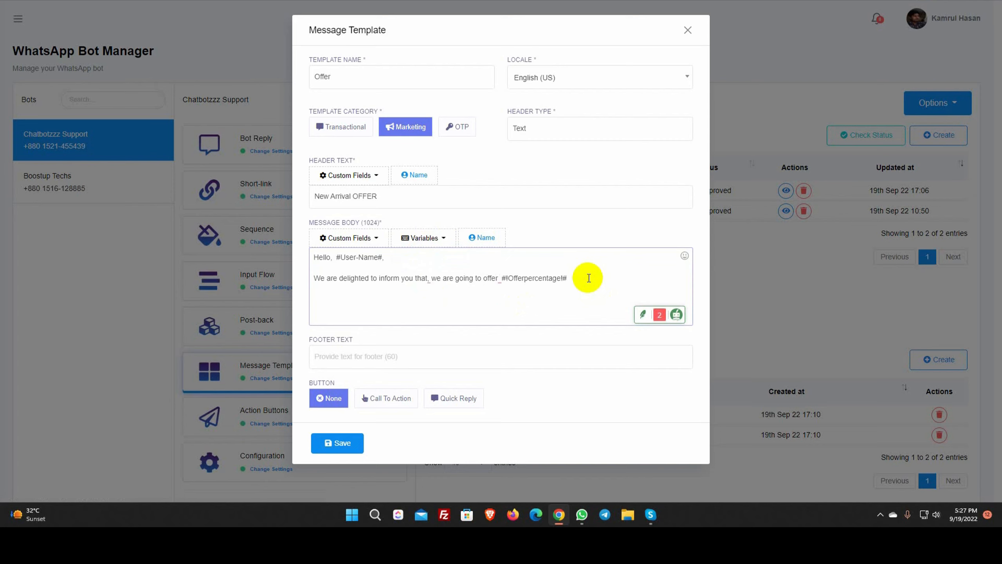
text(on ou)
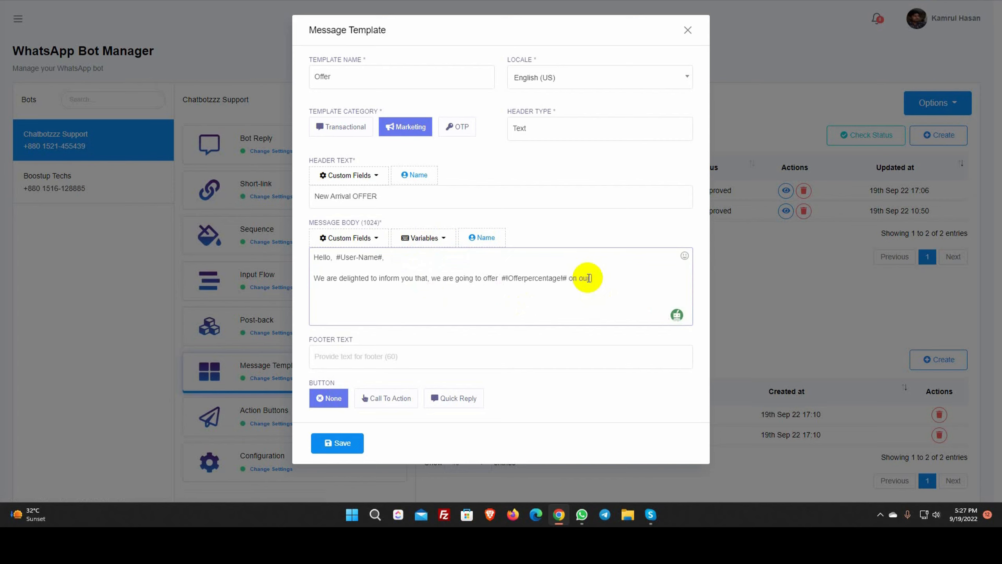
text(r new arrivals. The offer will end )
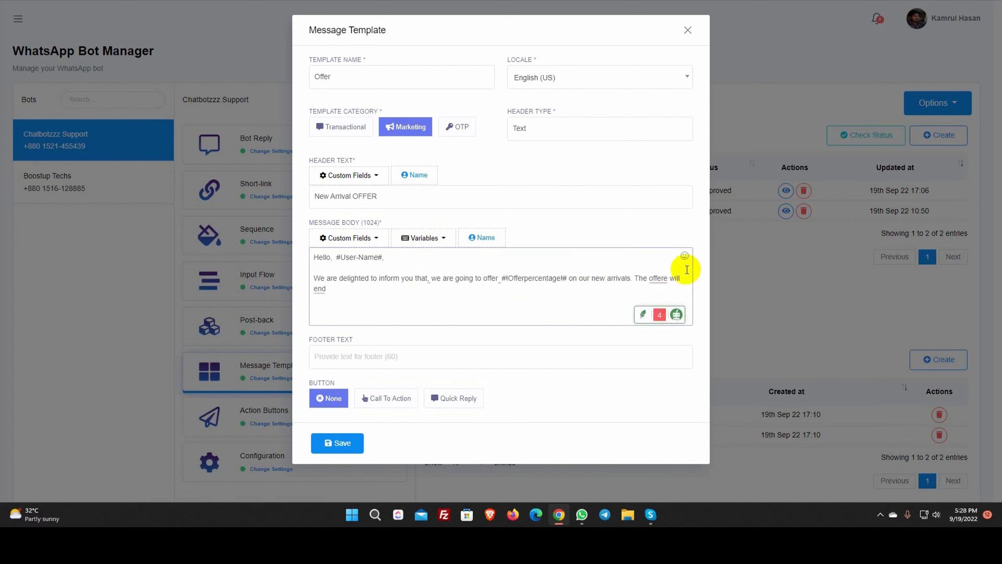
text(on)
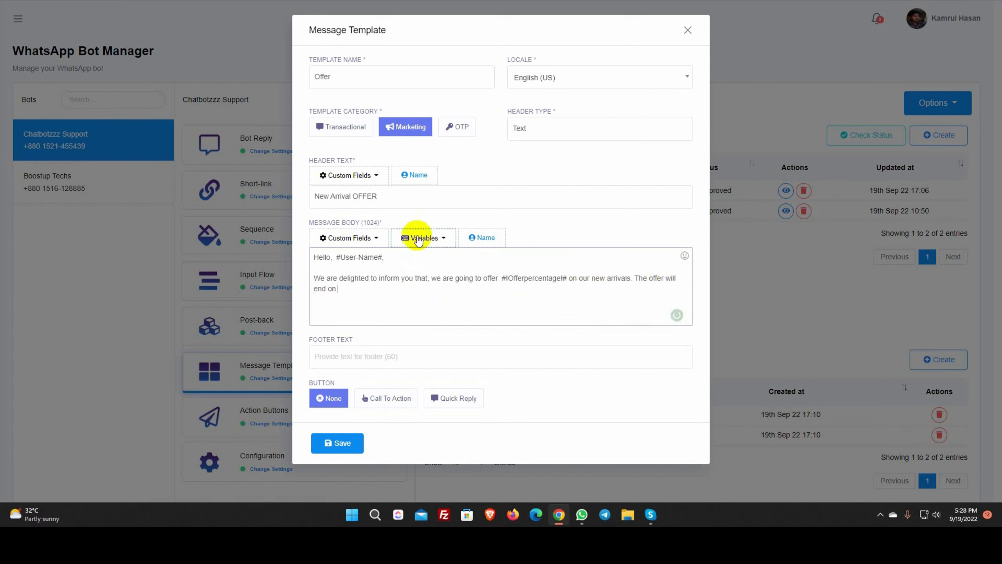
Add #Expirydate#, 'grab the opportunity while it lasts.', sign off 'Thanks', and set footer 'Fashion Store'
click(422, 237)
click(420, 259)
click(402, 288)
text(, gra)
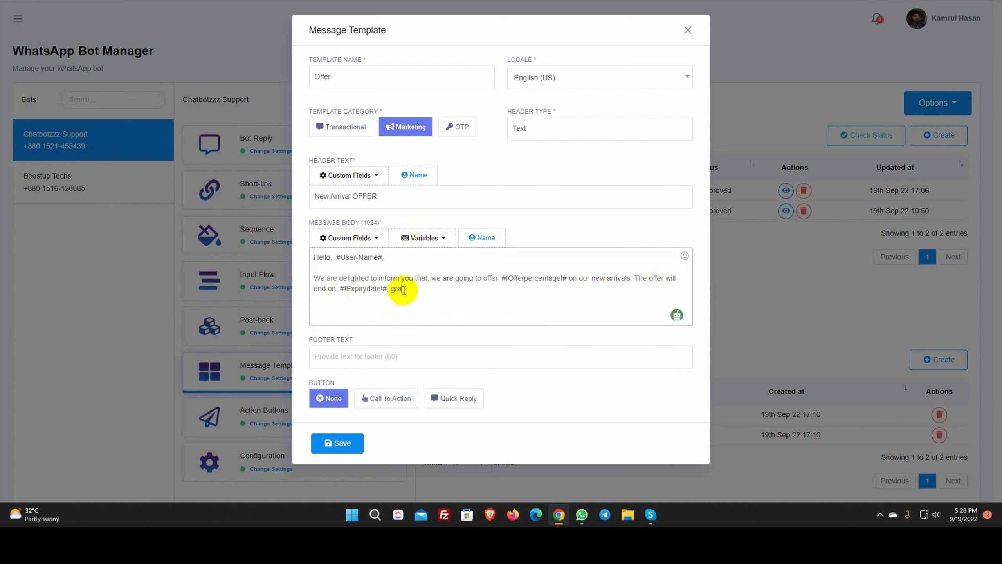
key(BackSpace)
key(BackSpace)
key(BackSpace)
key(BackSpace)
key(BackSpace)
text(. Grab the opportunity)
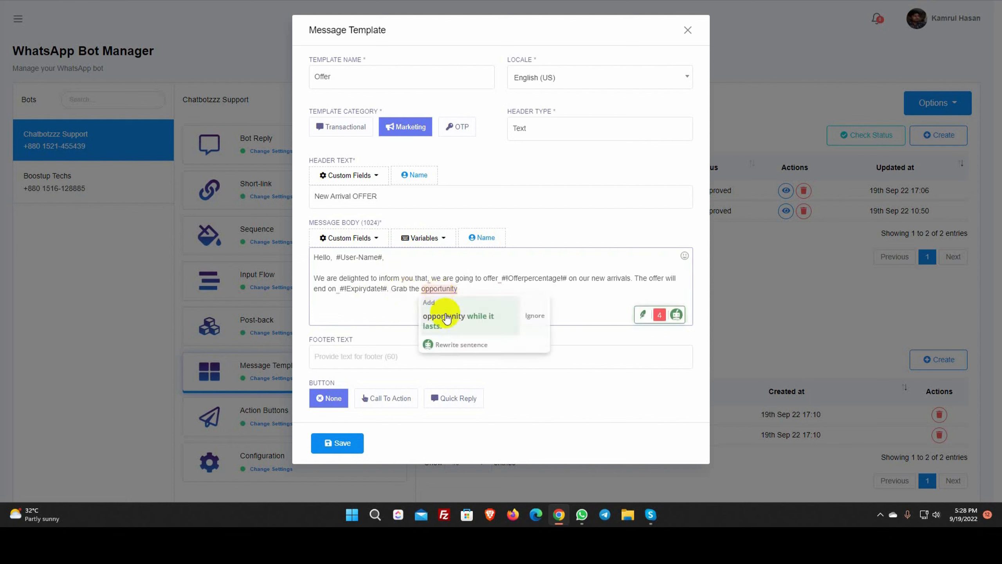
click(509, 318)
text(while it lasts.)
key(Return)
key(Return)
text(Thanks)
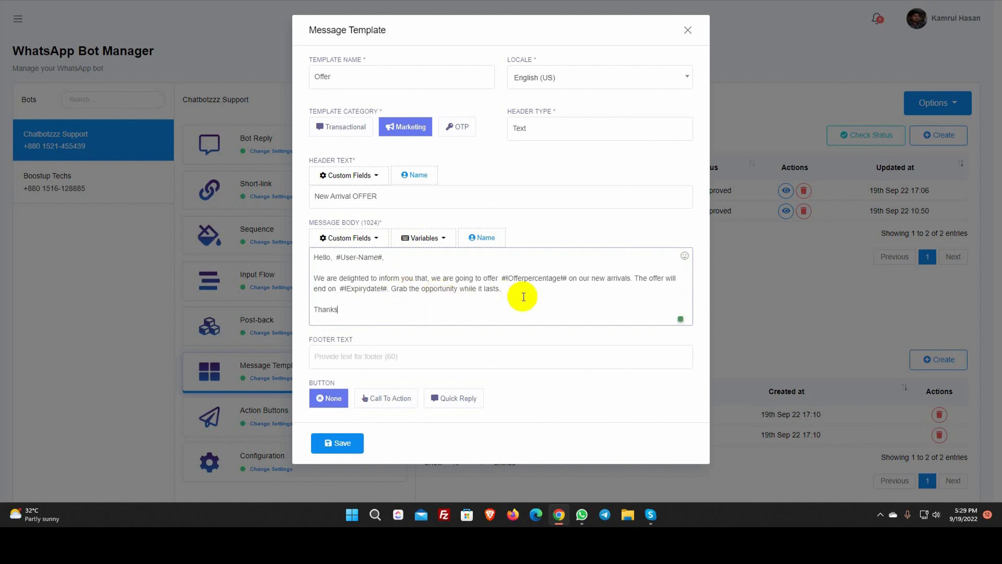
click(398, 357)
text(F)
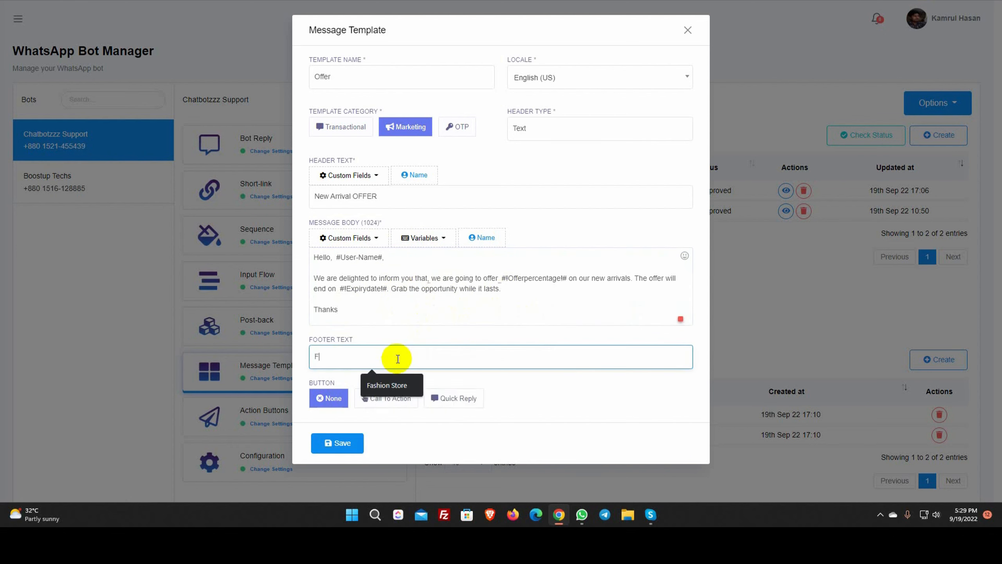
text(ashion Store)
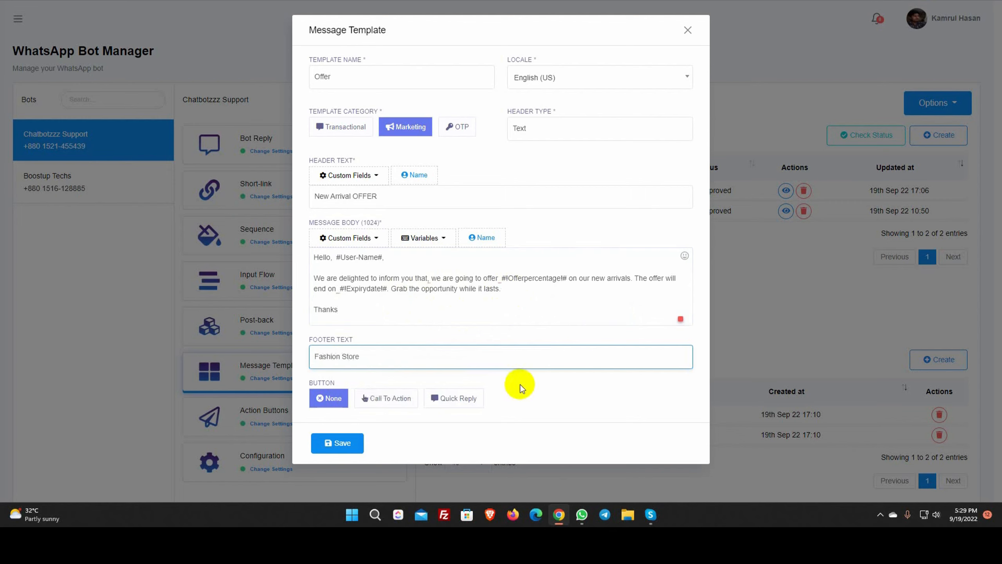
Add a quick reply button labelled 'Get Me To the Offer' to the Offer template
click(453, 398)
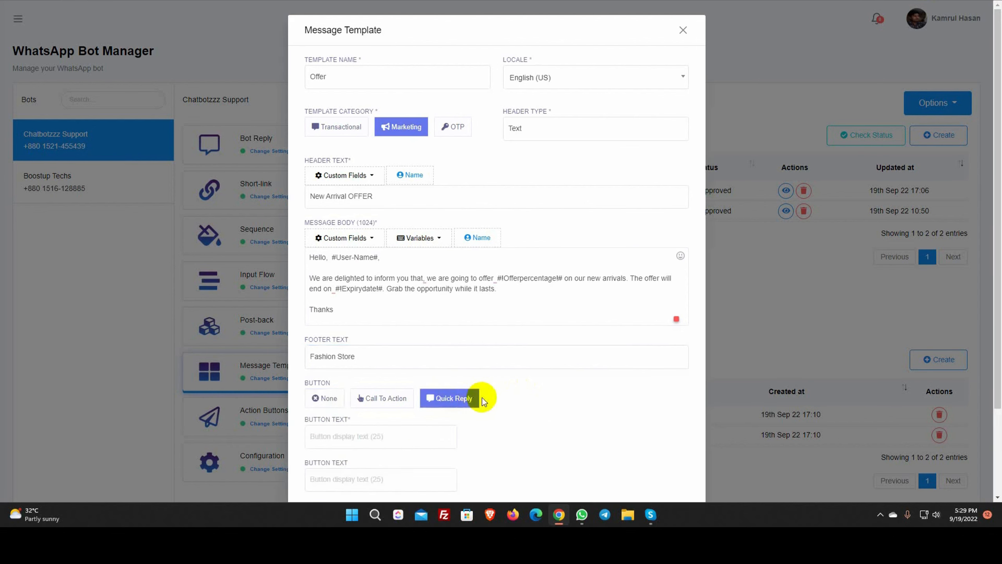
scroll(482, 397, down, 3)
click(379, 338)
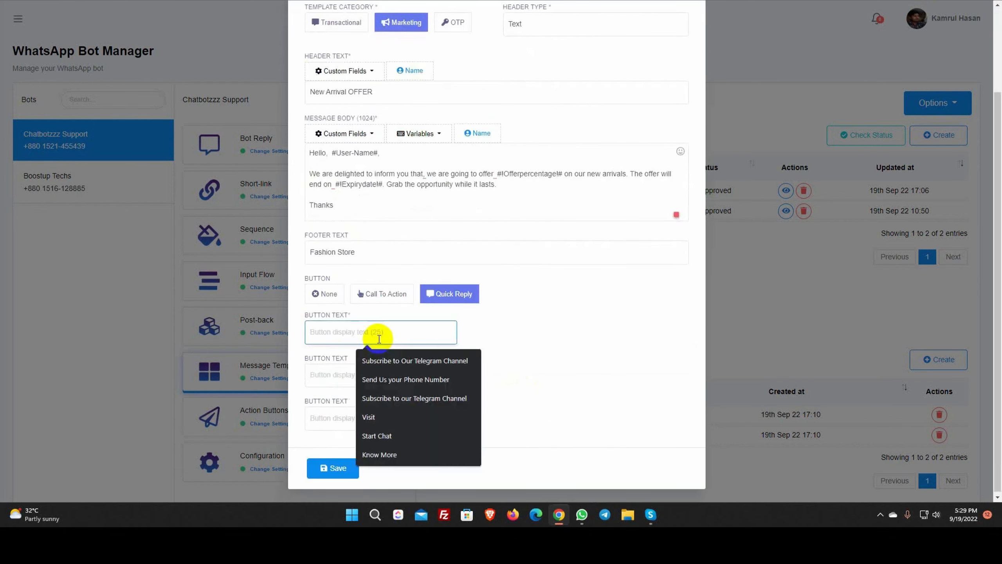
text(Get Me To the Offer)
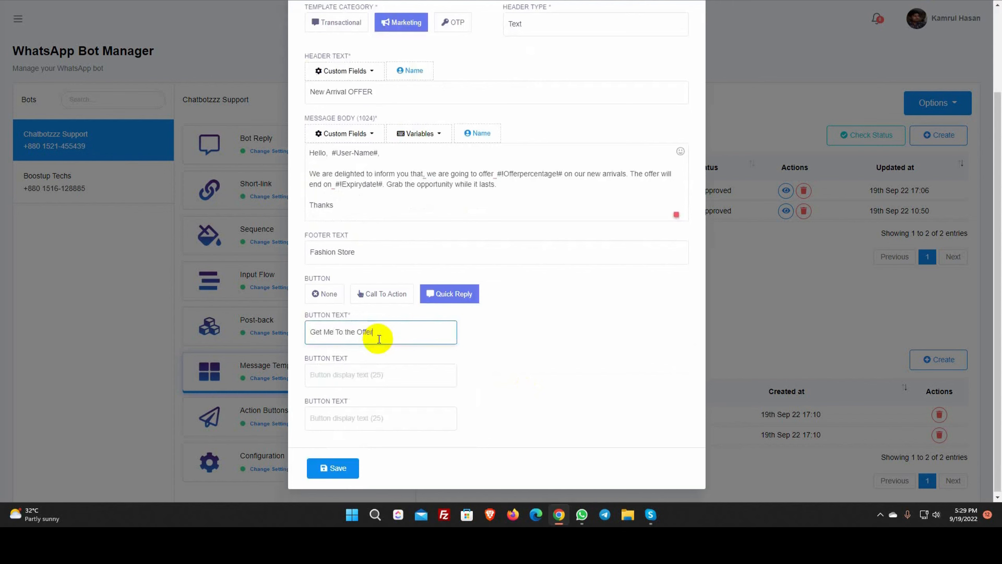
click(499, 336)
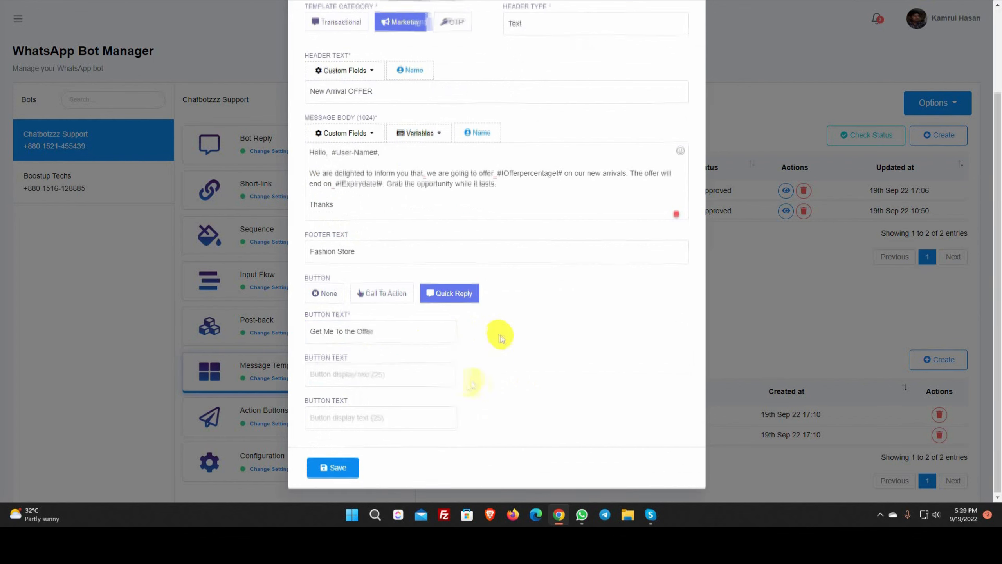
Save the Offer template and refresh statuses so it shows Approved
click(337, 466)
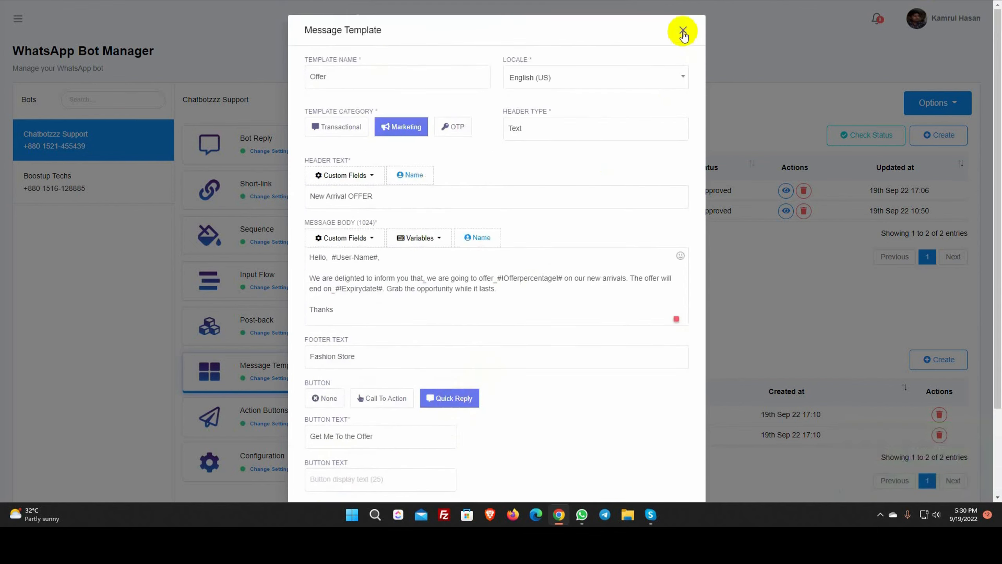
click(683, 29)
click(852, 135)
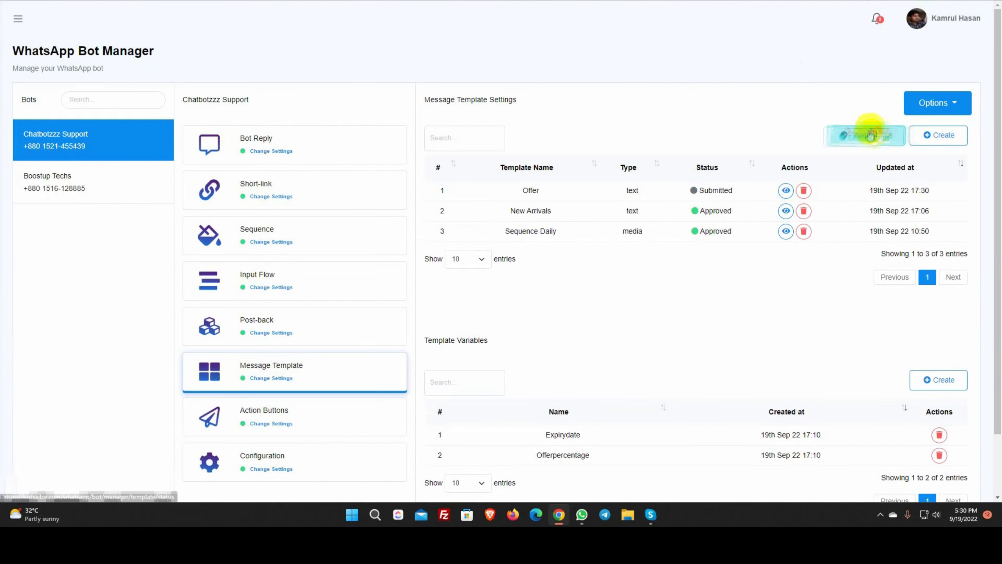
click(17, 18)
Start broadcast campaign New Arrivals 3 with Anytime sending and the Offer template
click(45, 318)
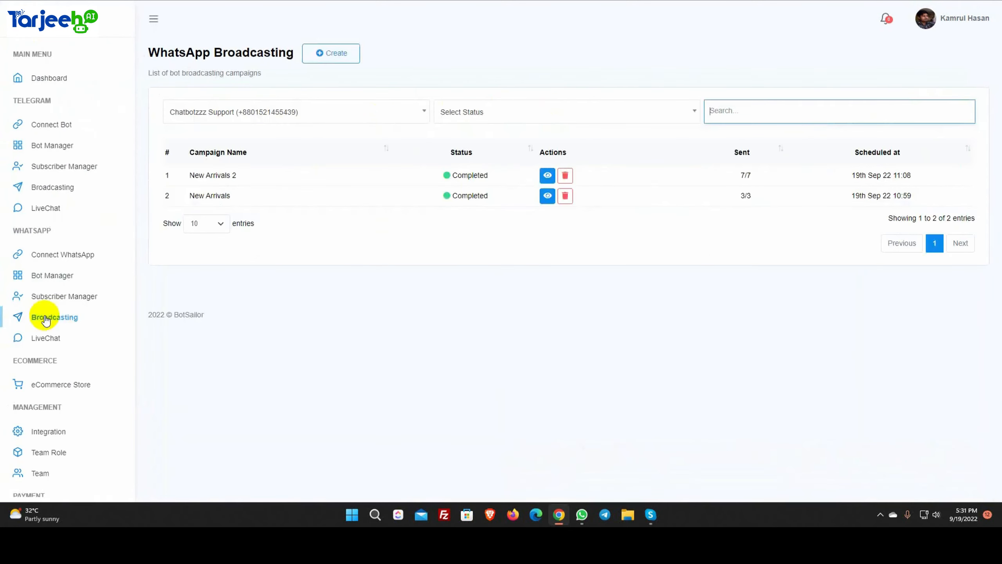
click(336, 53)
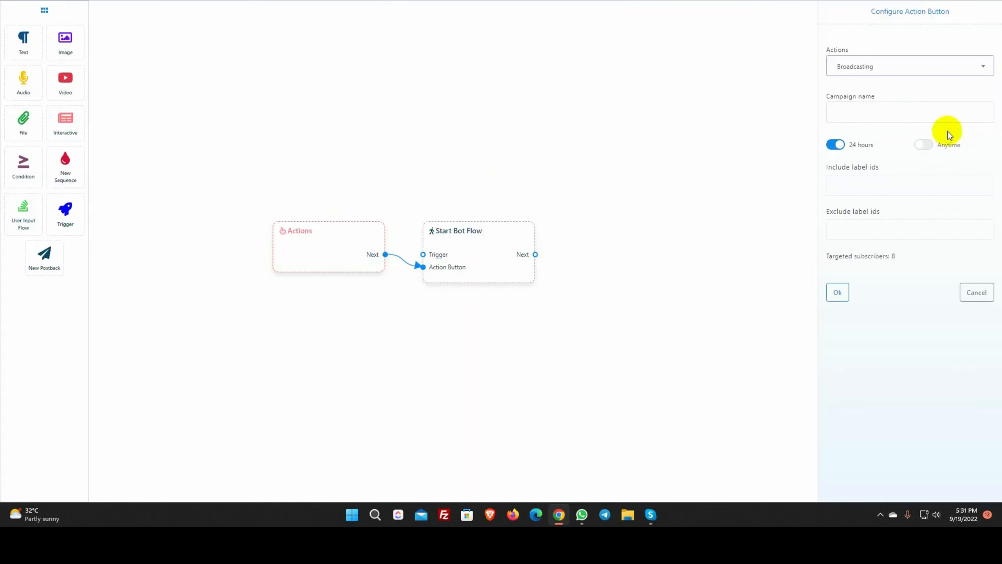
click(873, 110)
text(New Arrivals)
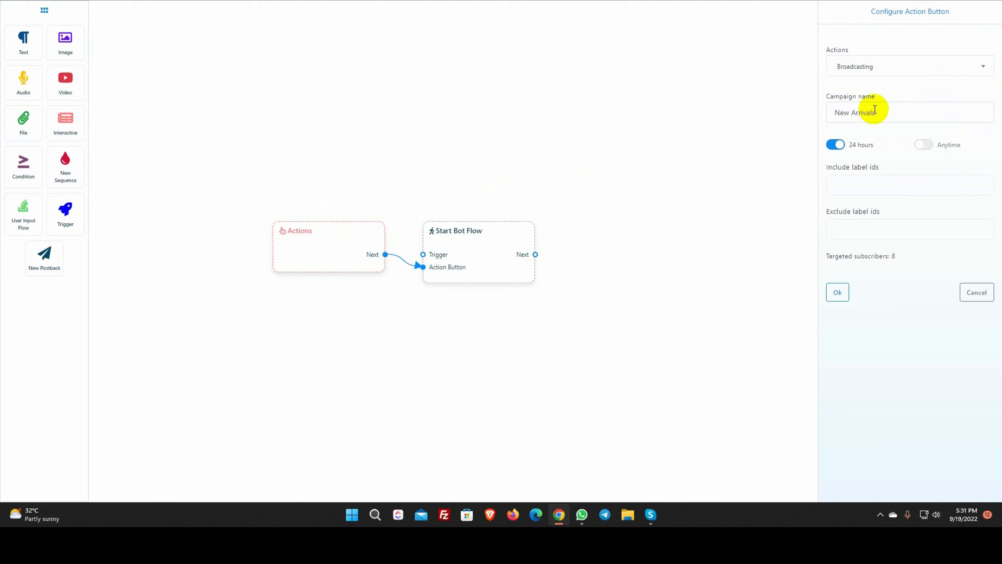
text( 3)
click(923, 144)
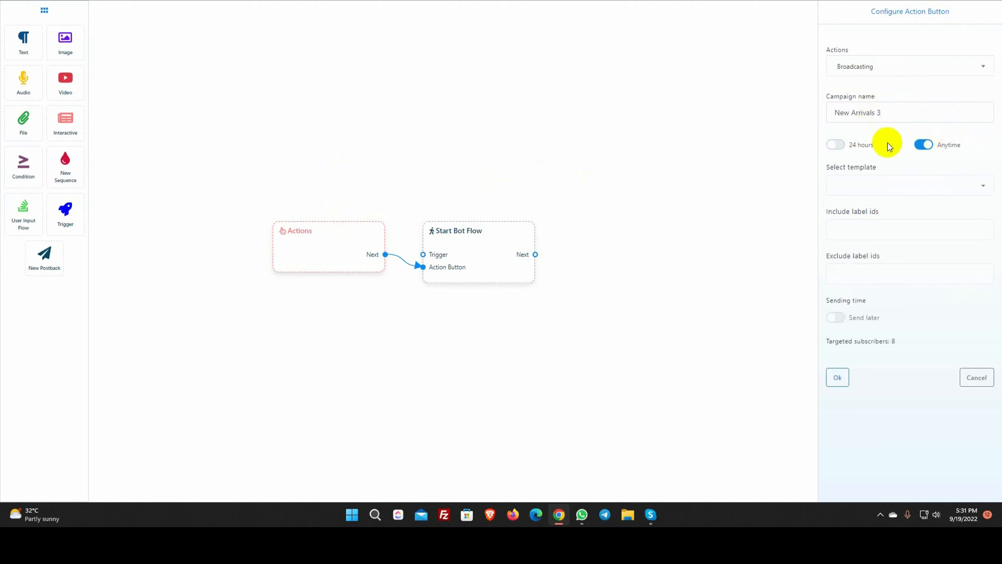
click(896, 187)
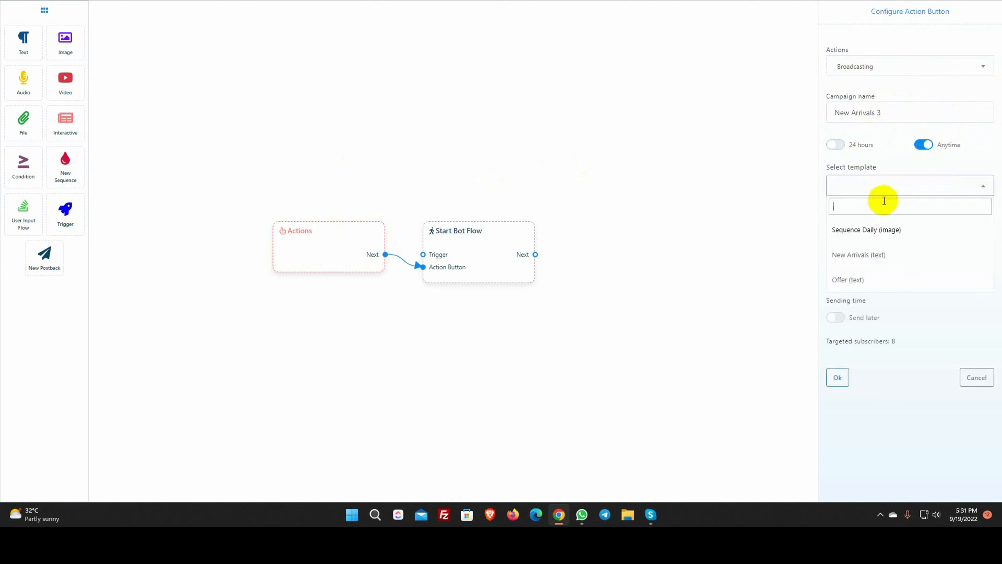
click(857, 280)
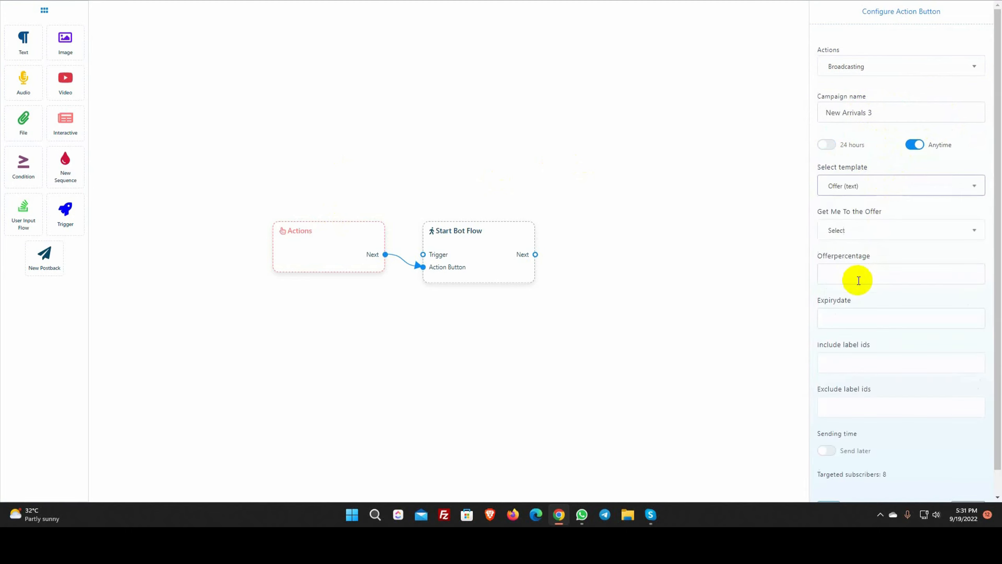
Make Get Me To the Offer reply Show me now, set Offerpercentage 35% and Expirydate 30/10/22
drag(816, 212, 884, 213)
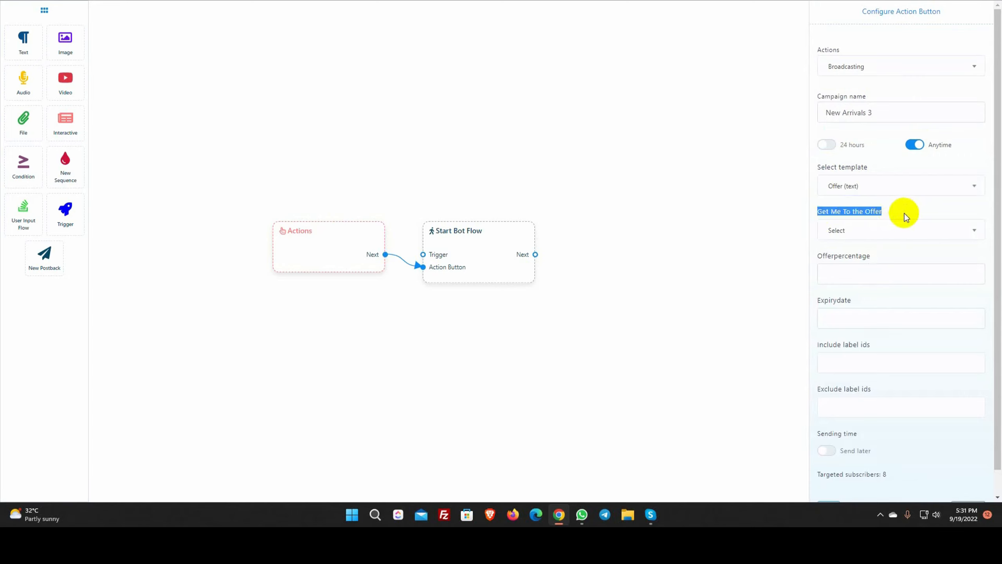
click(901, 231)
scroll(868, 309, down, 2)
scroll(862, 337, down, 4)
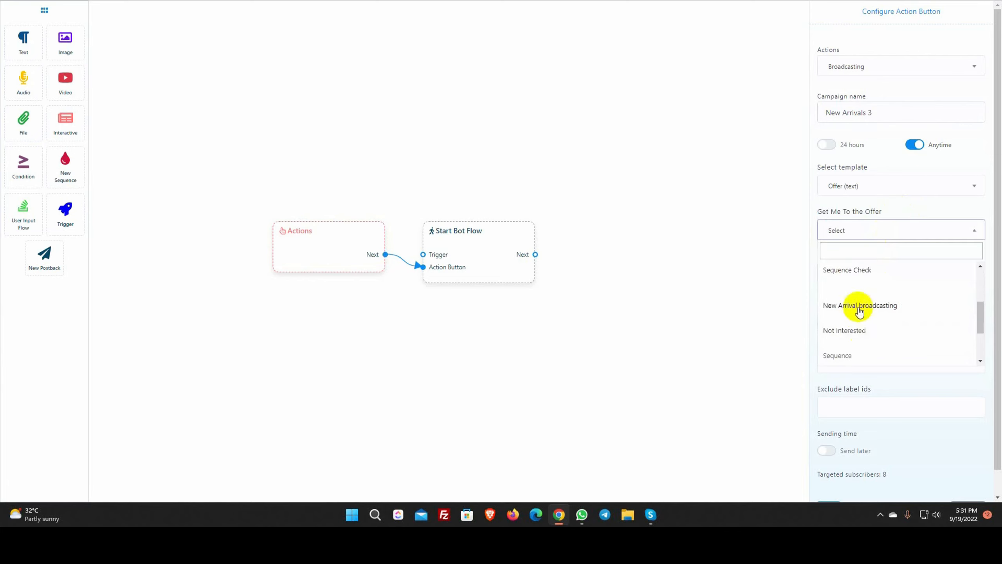
click(850, 351)
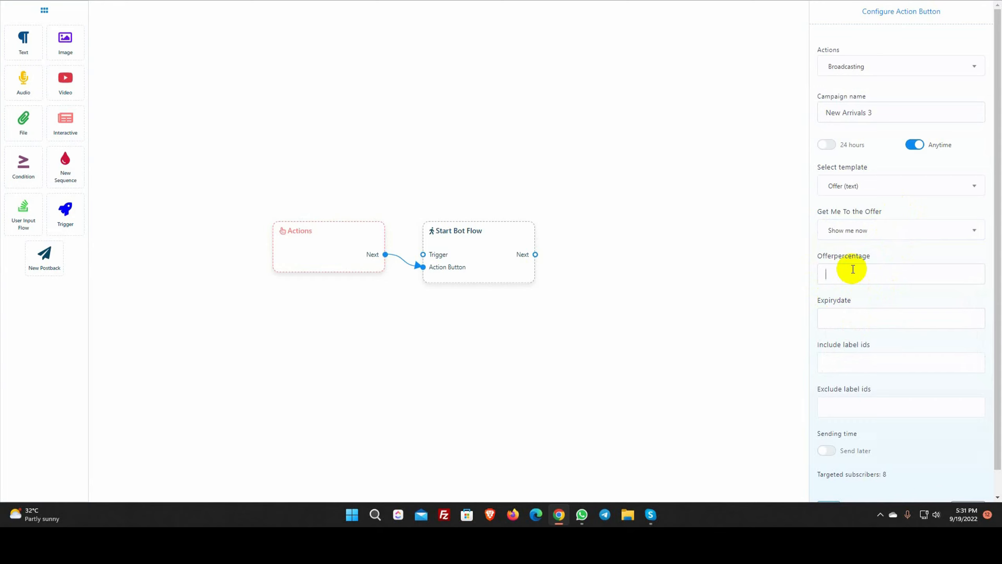
text(35%)
click(846, 320)
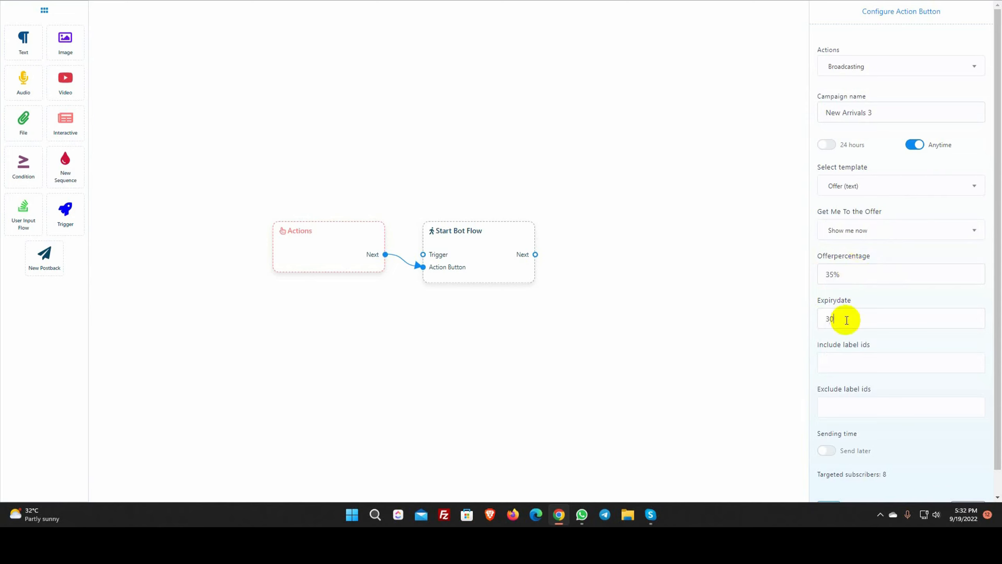
scroll(884, 380, down, 2)
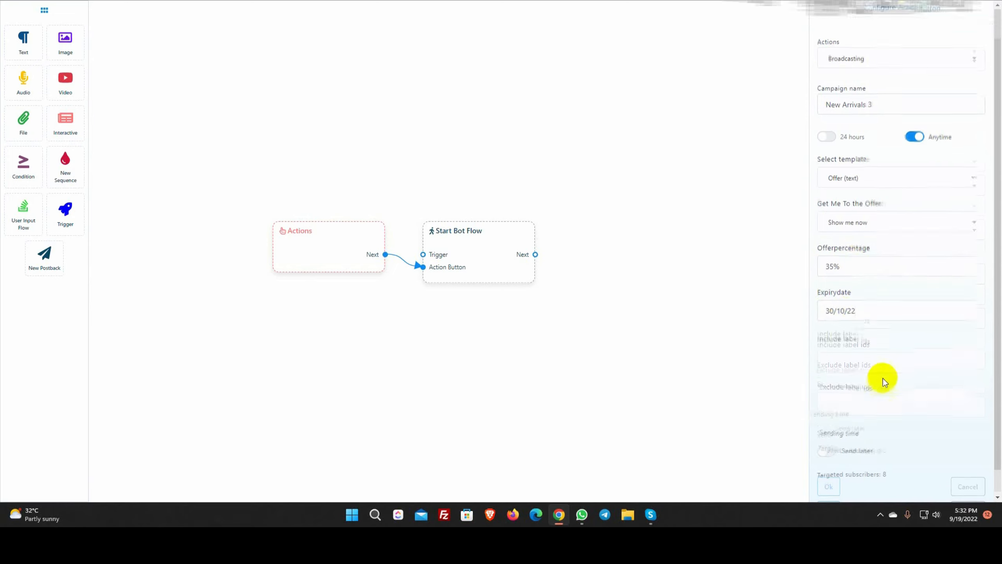
click(830, 481)
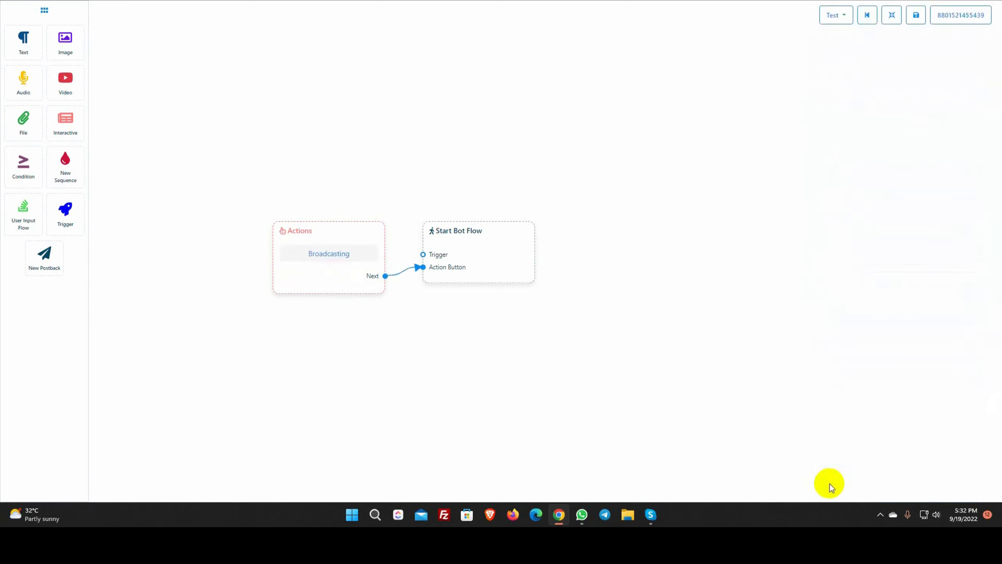
Title the Start Bot Flow reference 'Broadcasting', save the flow, and view the WhatsApp message
double_click(483, 253)
text(Broadcasting)
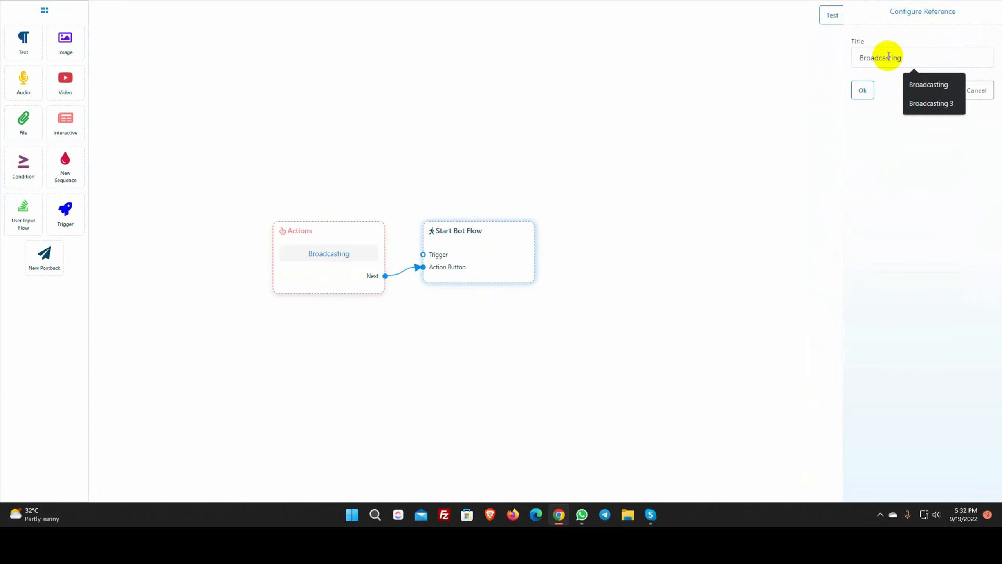
click(863, 91)
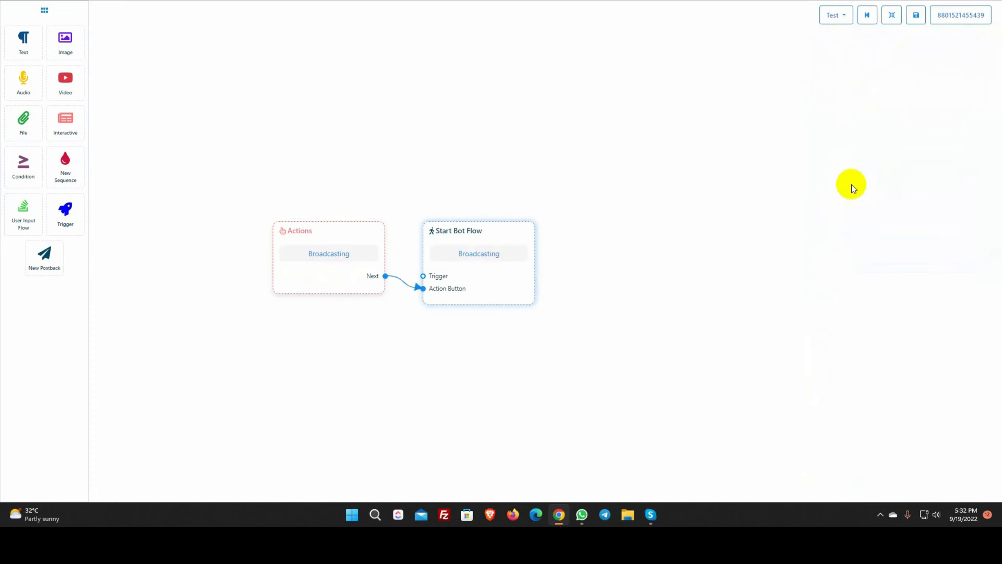
click(916, 16)
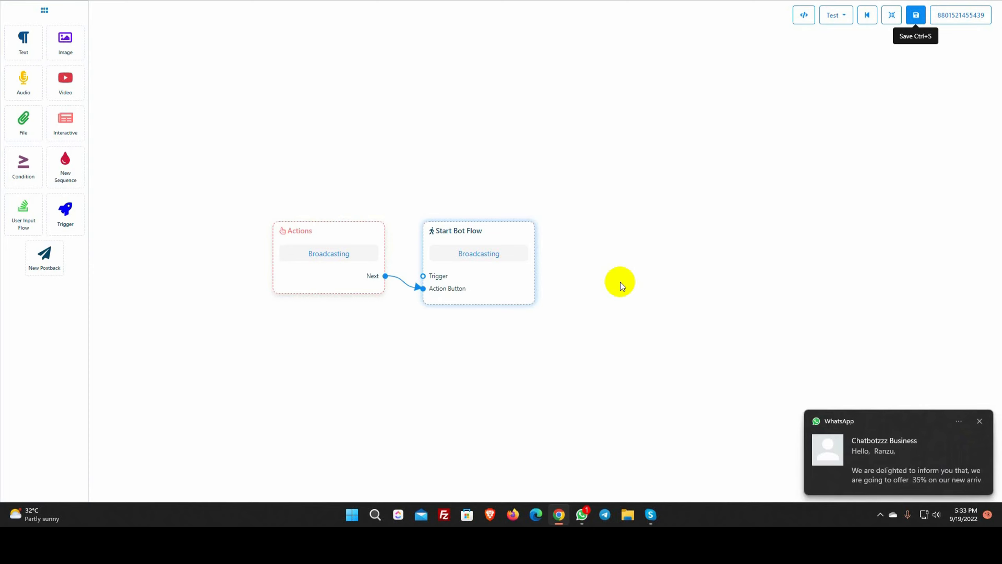
click(913, 455)
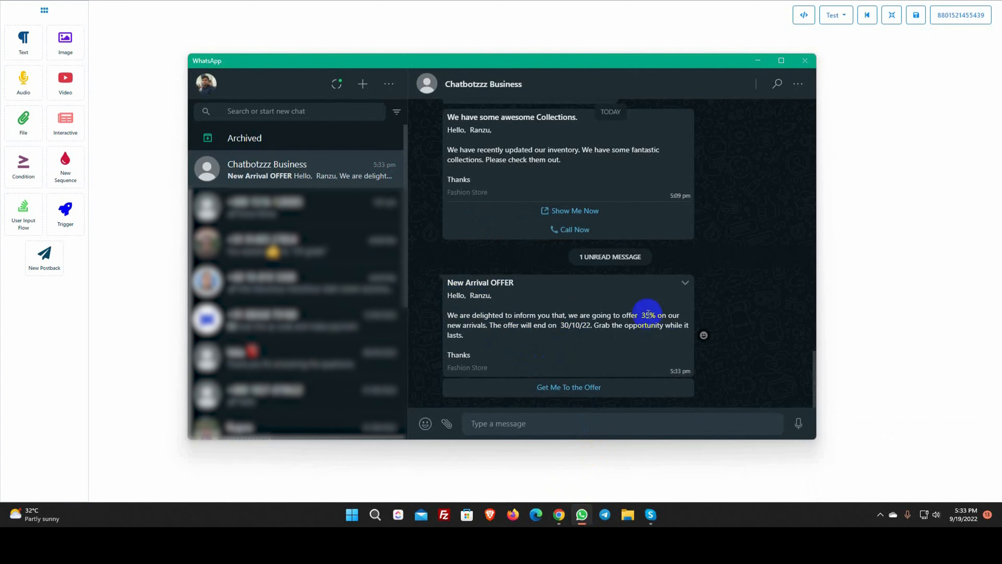
Highlight the 35% offer and the 30/10/22 date in the received message, then minimize WhatsApp
drag(642, 316, 654, 316)
click(563, 325)
drag(563, 326, 587, 326)
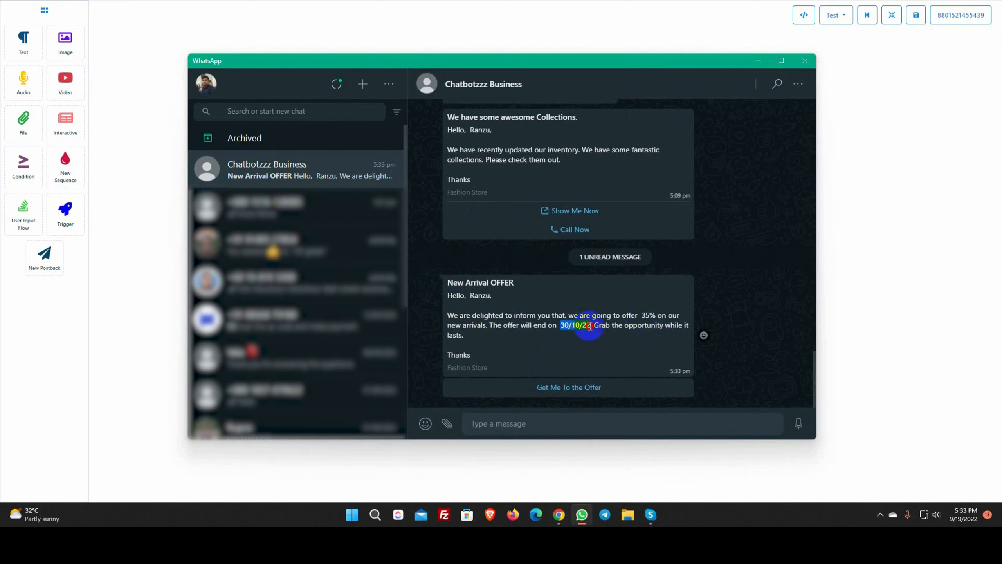
click(537, 354)
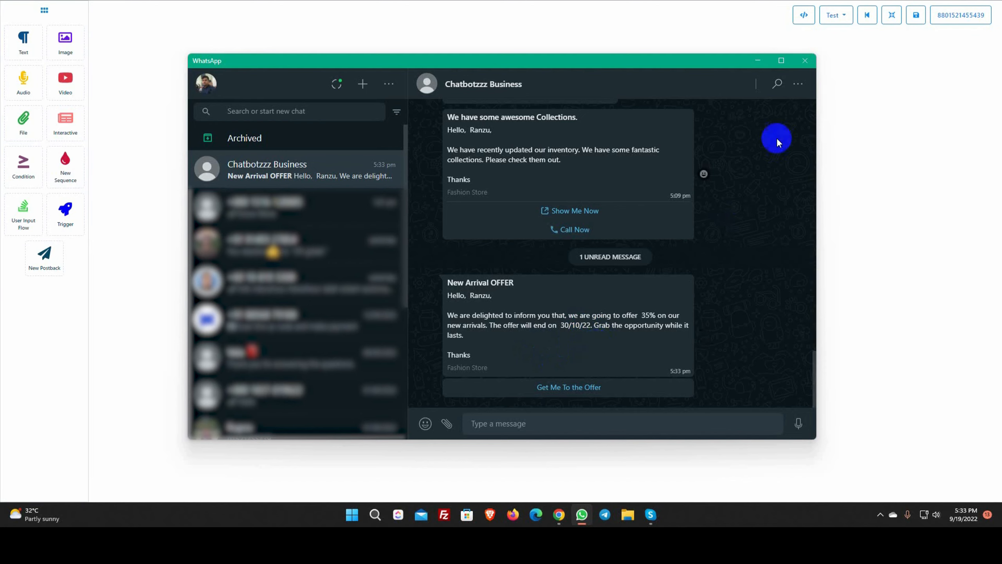
click(757, 63)
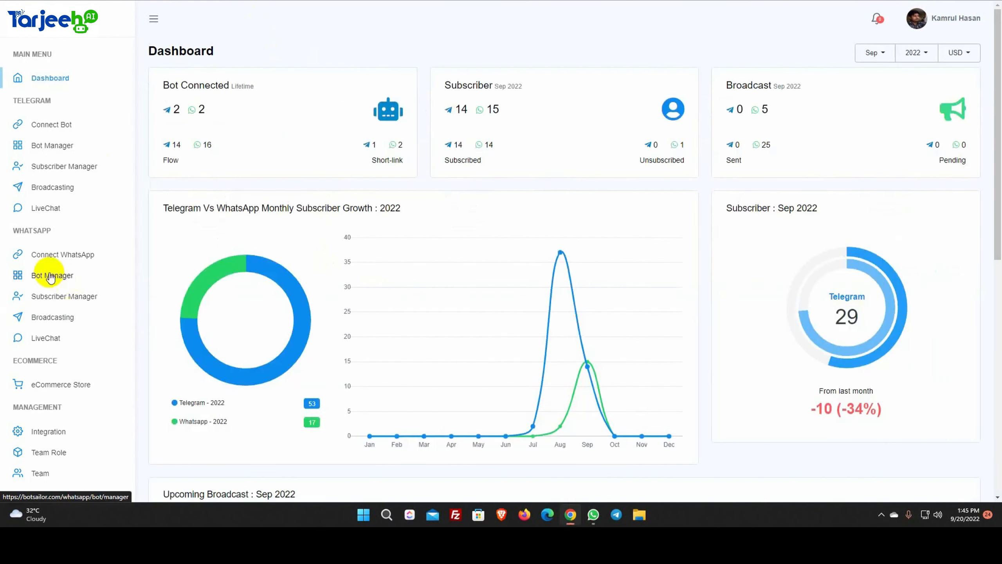
Open the support bot's Message Template settings in Bot Manager and start a new template
click(48, 279)
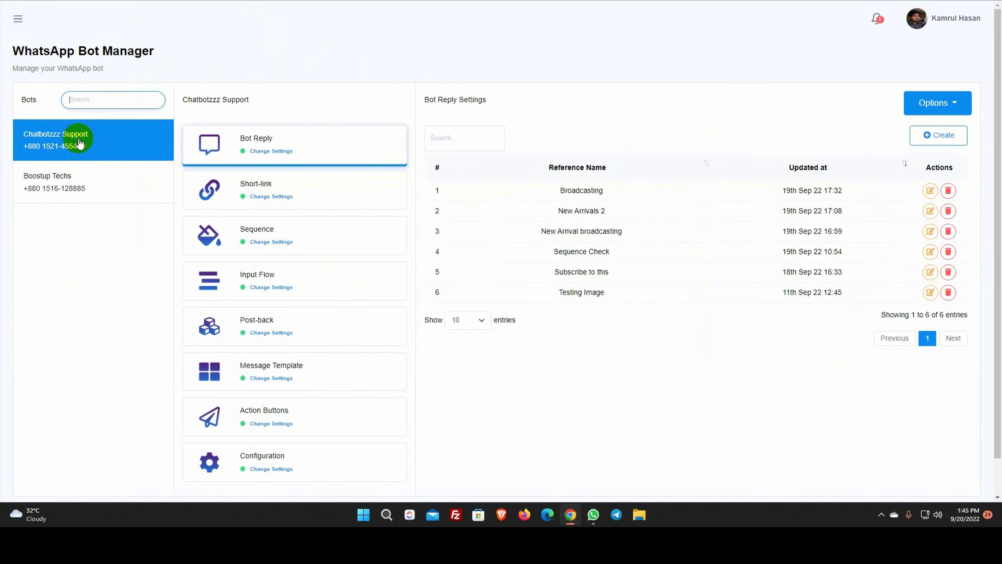
scroll(286, 314, down, 1)
click(273, 337)
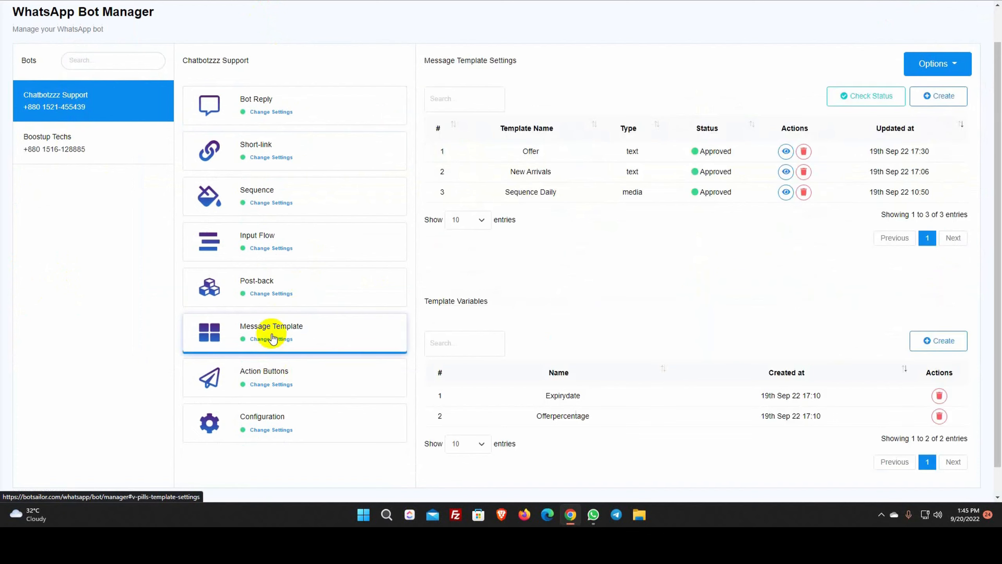
scroll(692, 298, up, 1)
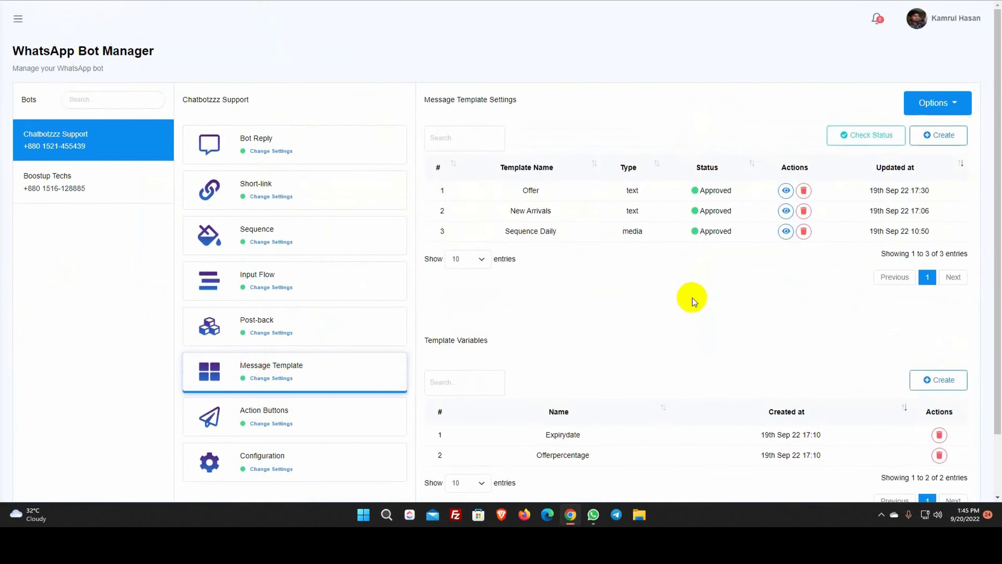
click(940, 132)
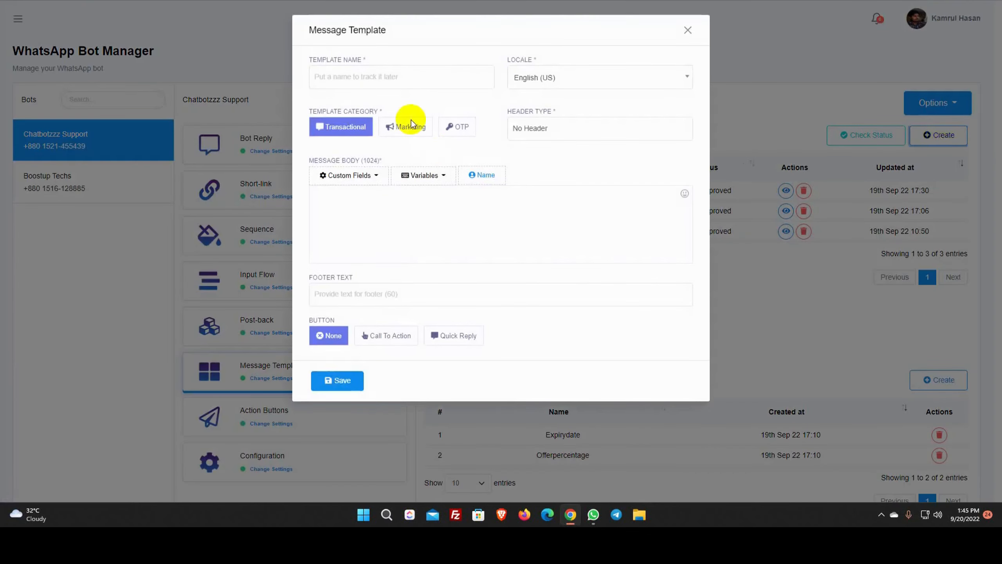
Name the template New Arrivals, with English (US) language, Marketing category and an Image header
click(385, 76)
text(New Arrivals)
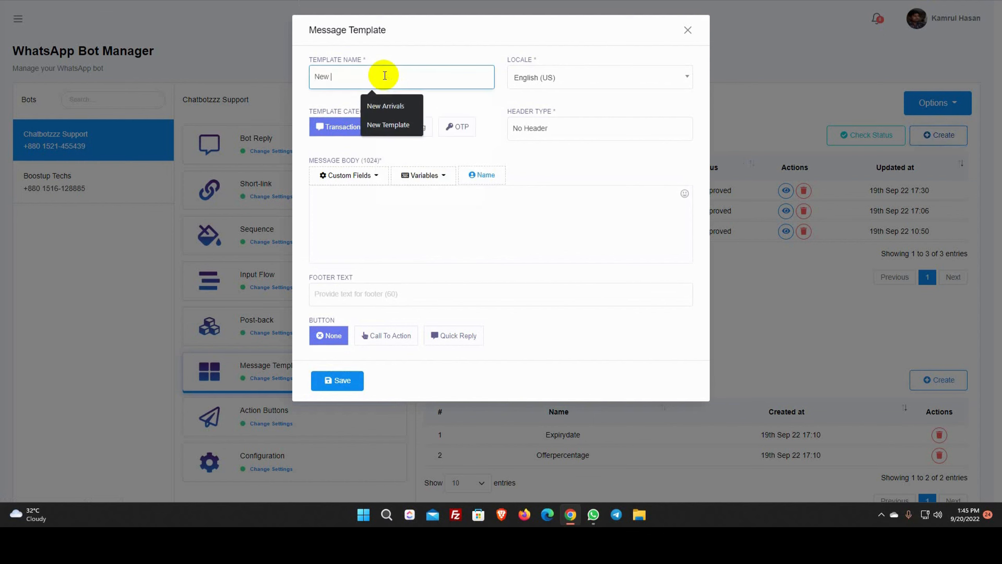
click(562, 81)
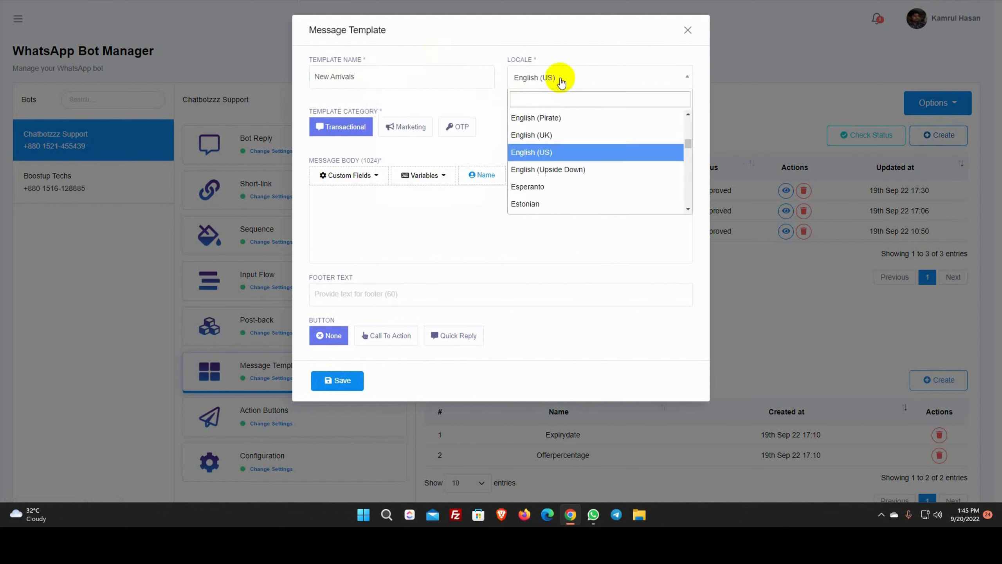
click(544, 152)
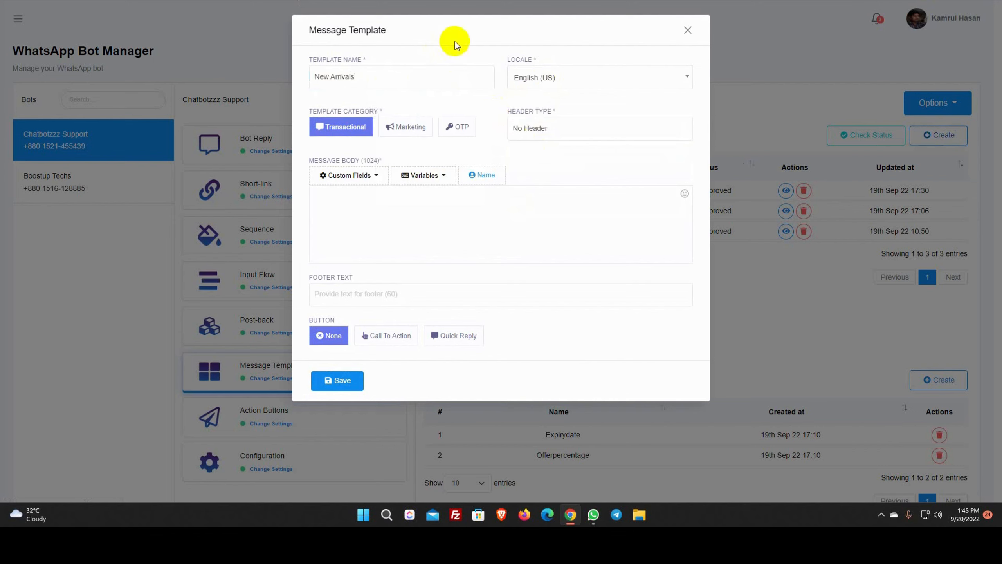
click(410, 133)
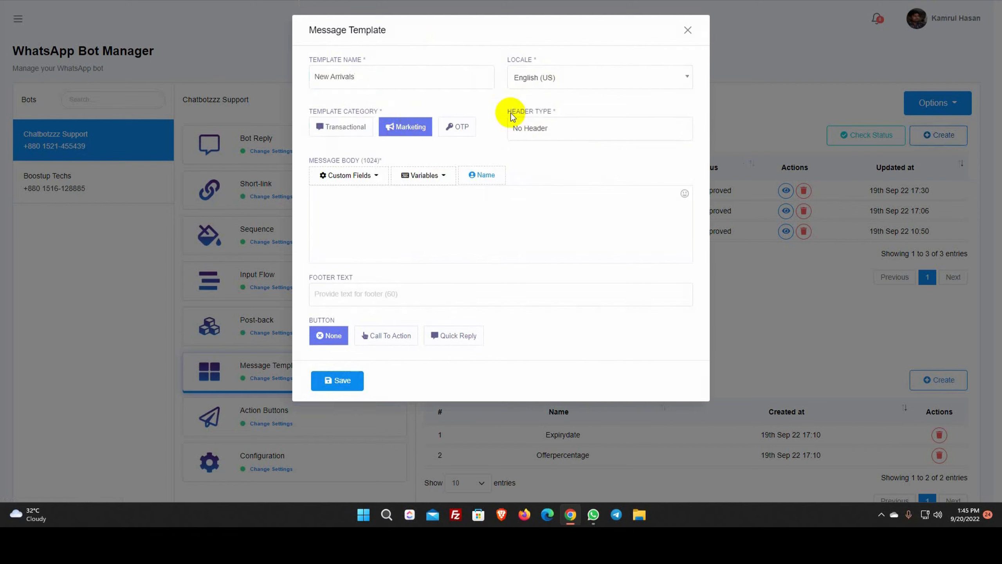
drag(506, 111, 560, 114)
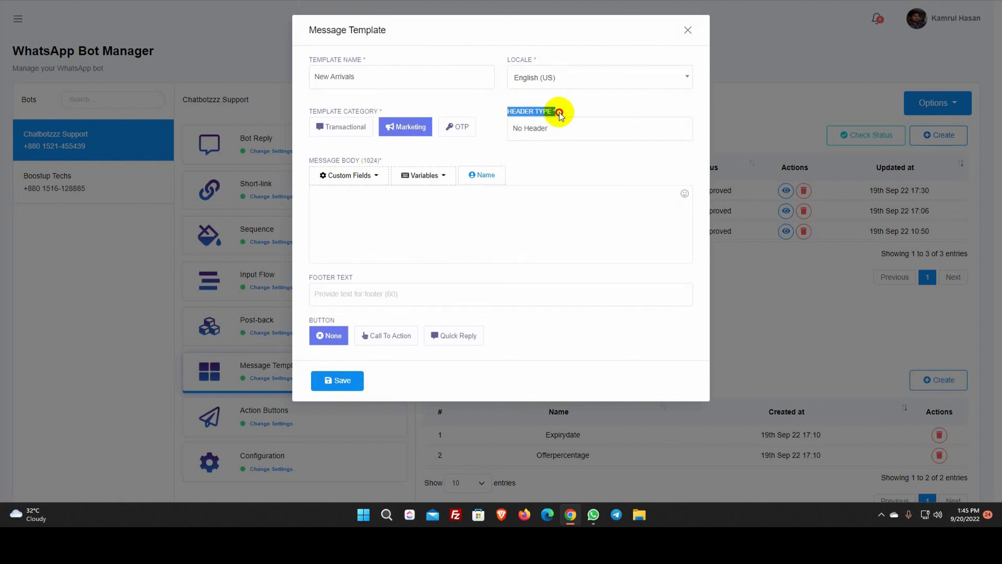
click(580, 110)
click(549, 133)
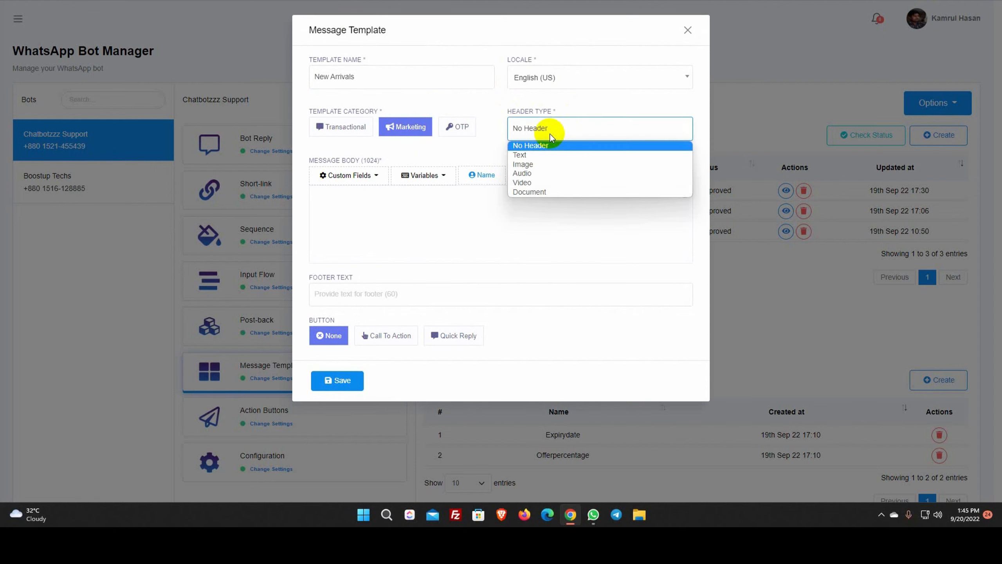
click(547, 165)
click(552, 161)
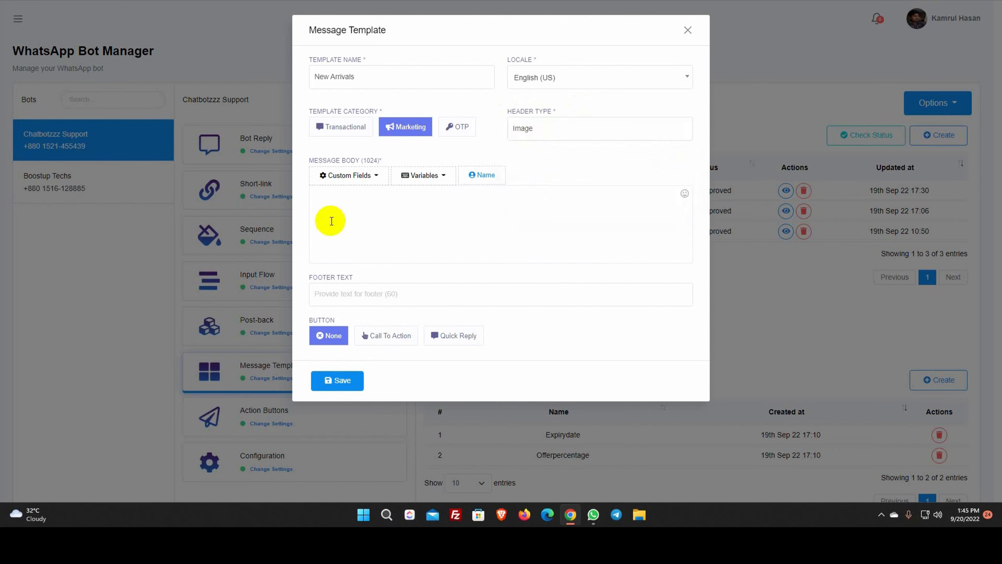
Write the 'Hello, new collections are now available' body and set the footer to Fashion Store
click(359, 207)
text(Hello,)
key(Return)
key(Return)
text(We are del)
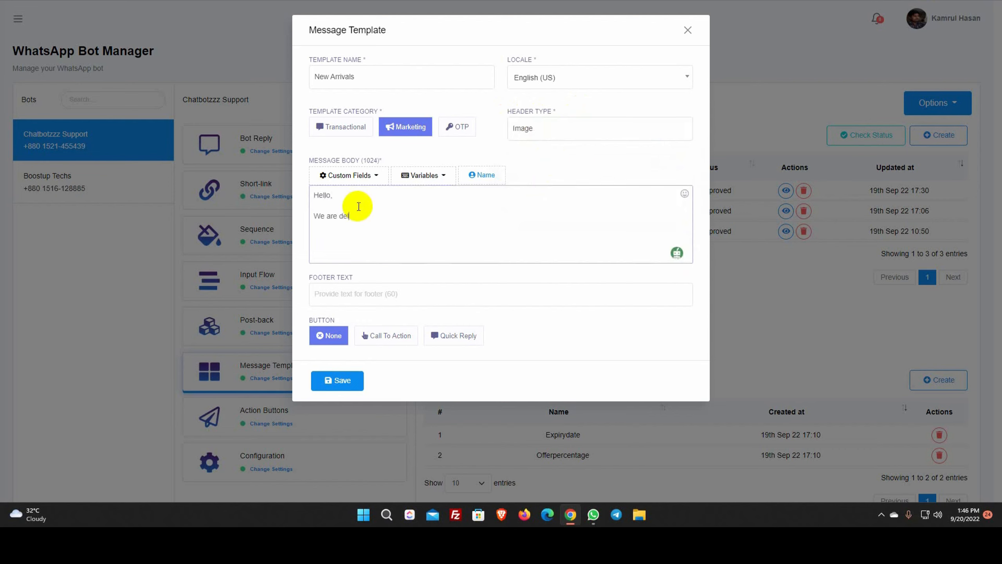
text(ighted to inform you that our new collections are now availab)
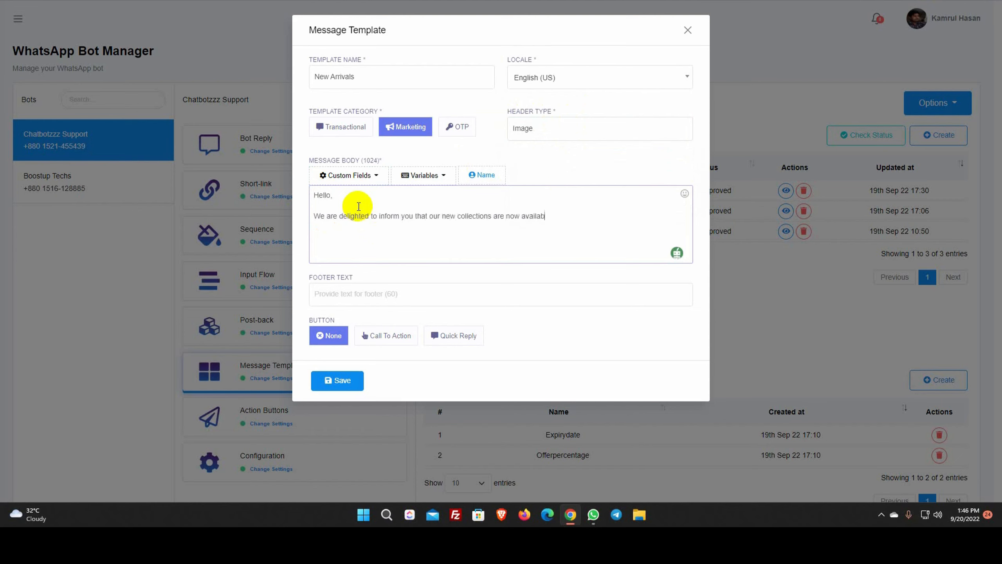
text(le. To see just click on the below button.  )
text(Thanks)
click(361, 292)
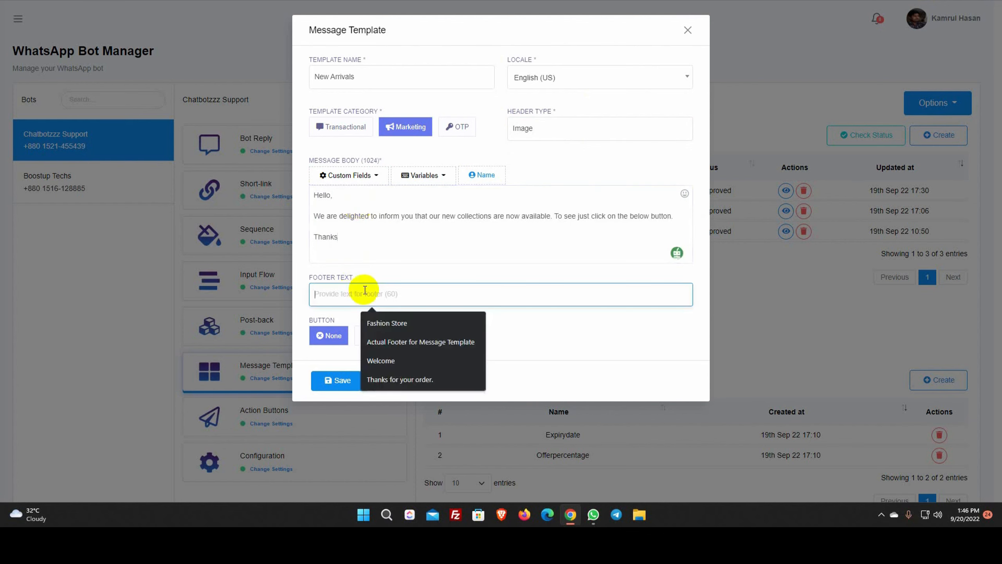
text(Fashion Store)
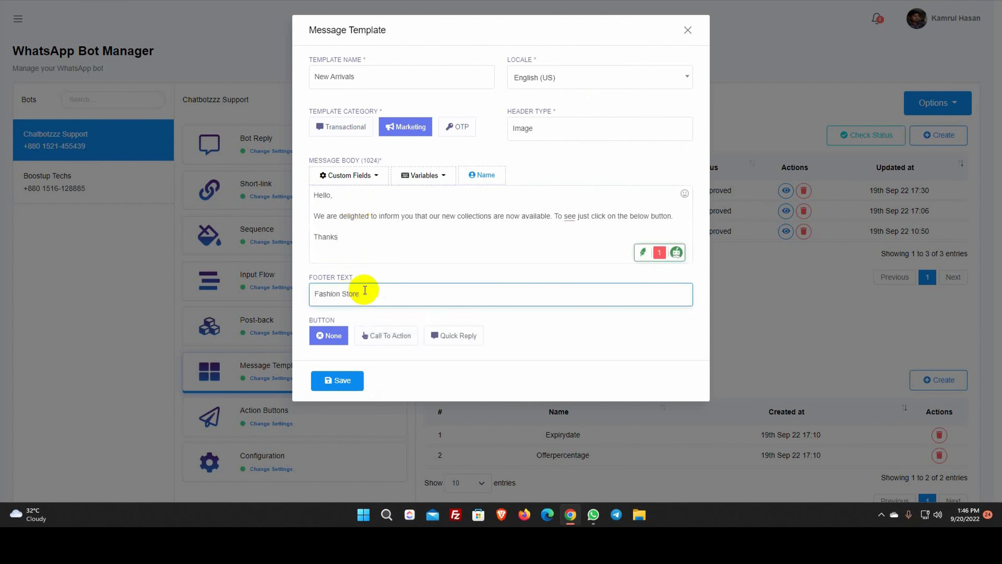
click(530, 322)
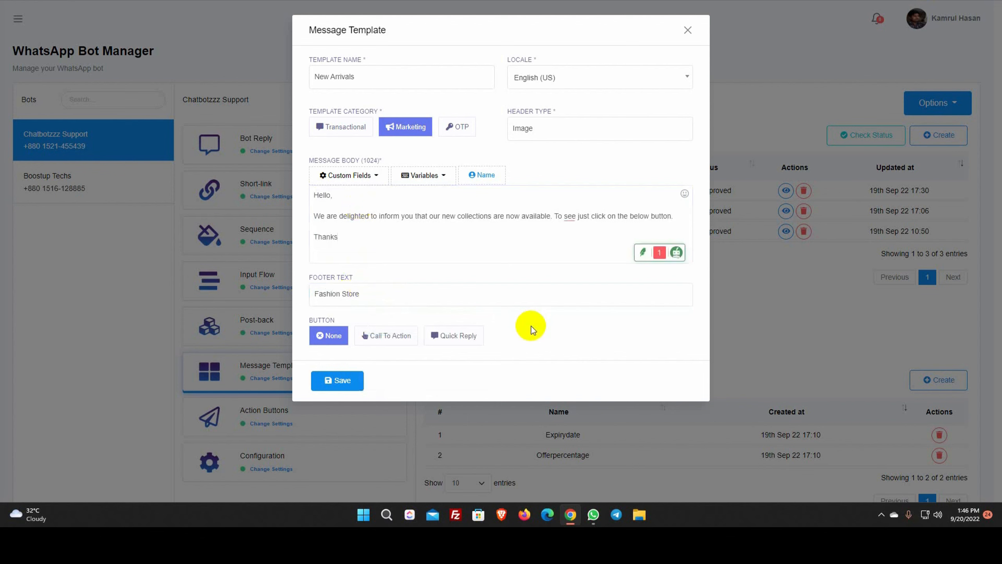
Add a Show Me Now call-to-action button linking to botsailor.com and save the template
click(383, 339)
click(414, 373)
text(Show Me Now)
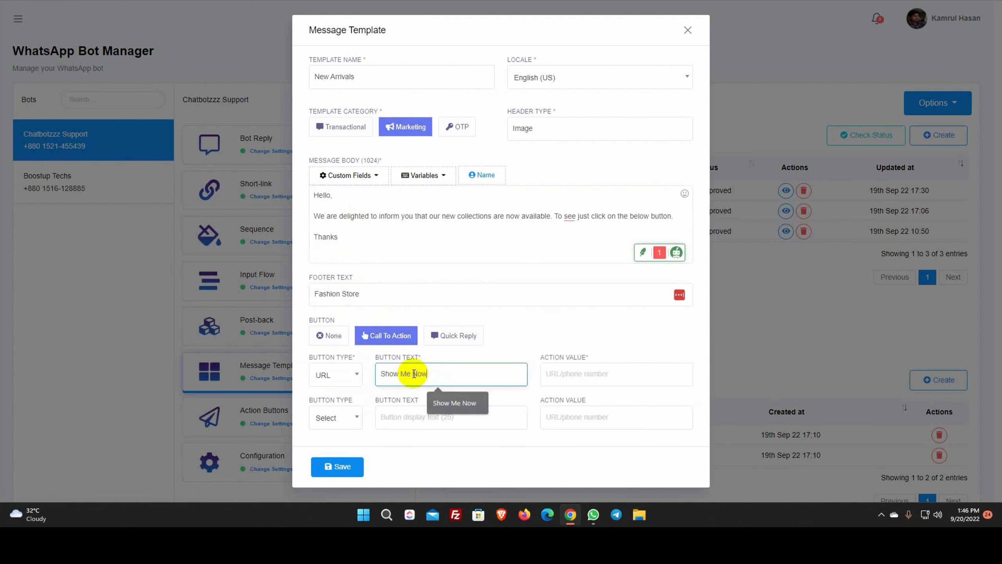
click(570, 375)
key(Down)
key(Return)
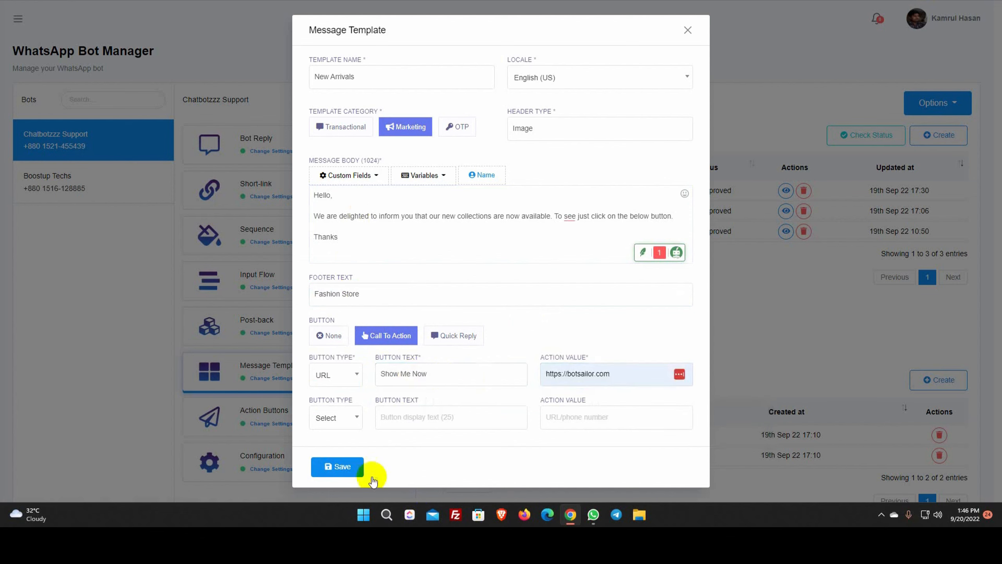
click(343, 467)
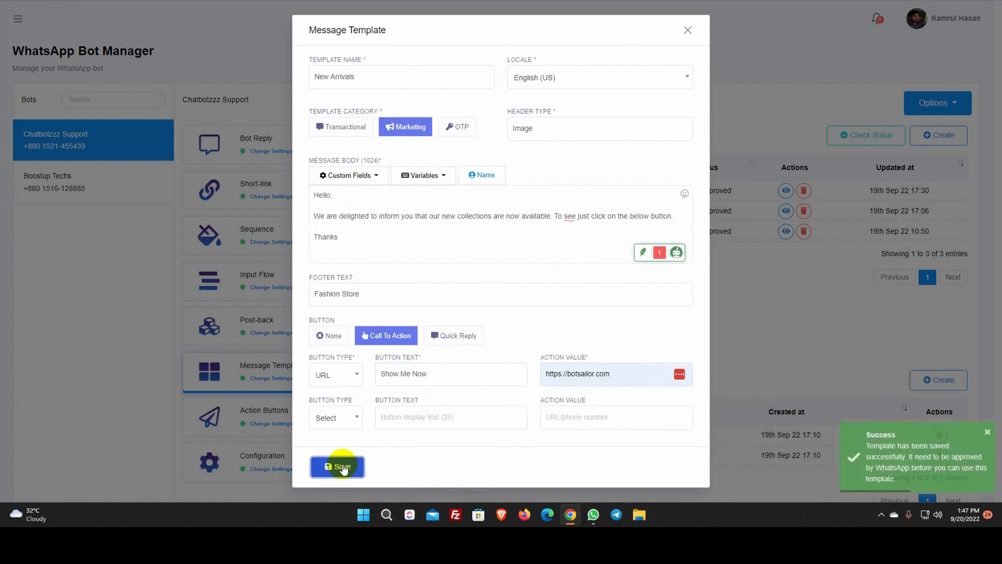
click(685, 40)
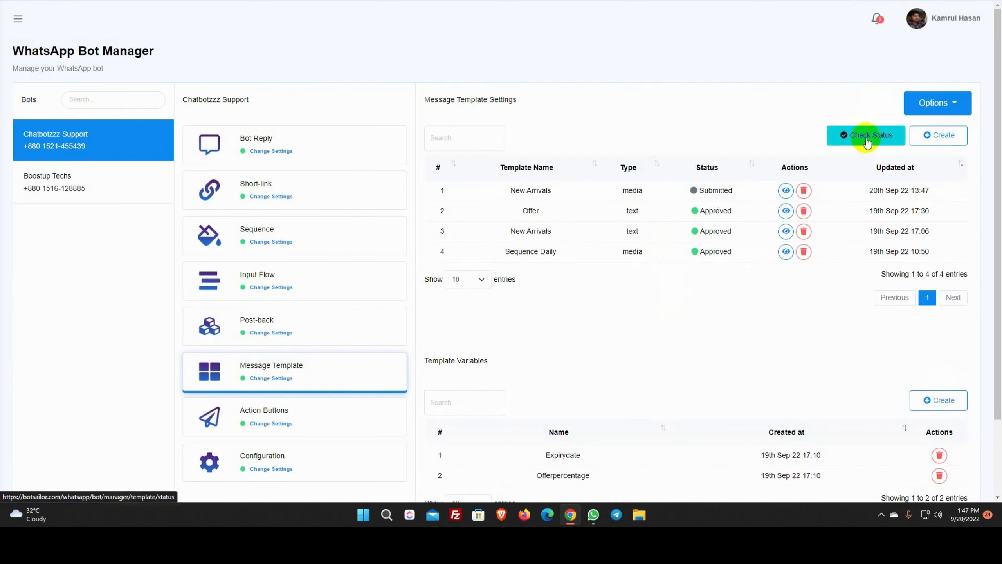
Sync template statuses and confirm the media New Arrivals template now shows Approved
click(840, 136)
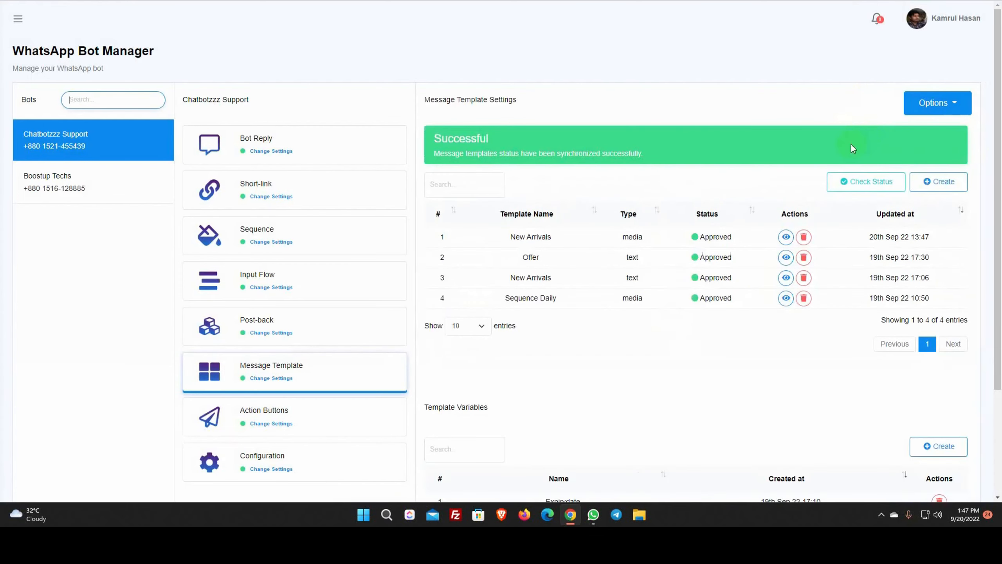
drag(622, 237, 642, 237)
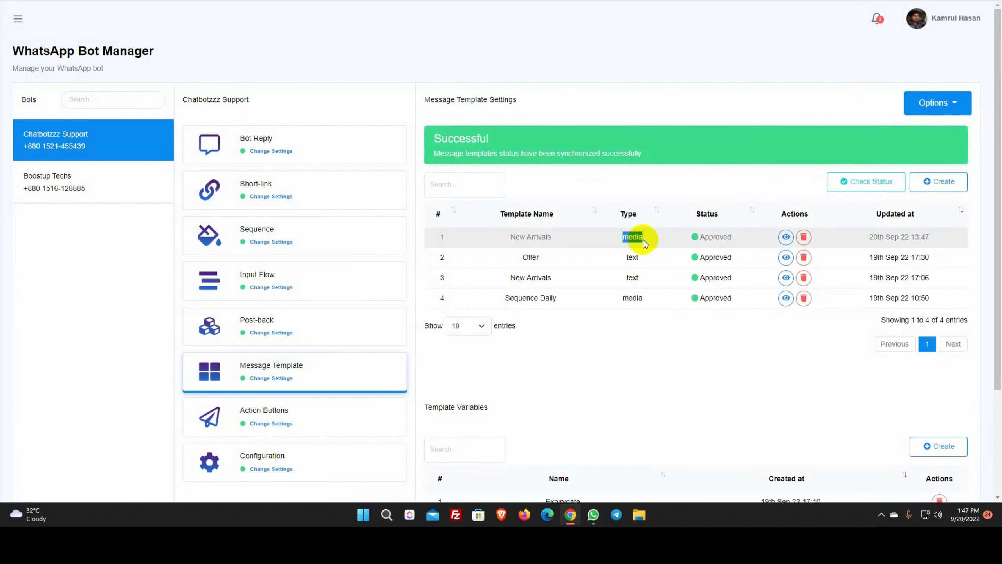
click(699, 191)
click(15, 18)
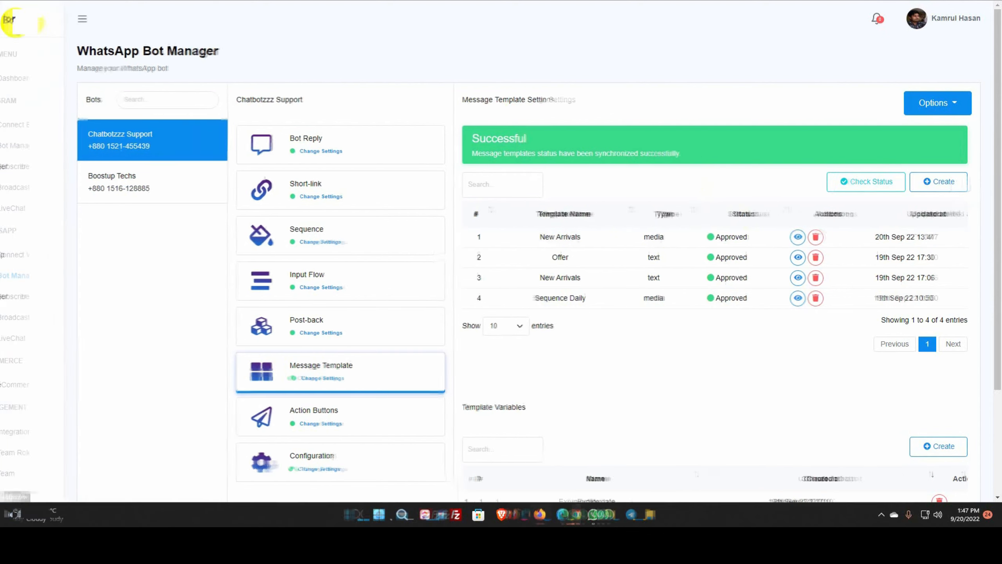
Open the first subscriber's live chat conversation under the Chatbotzzz Support account
click(27, 340)
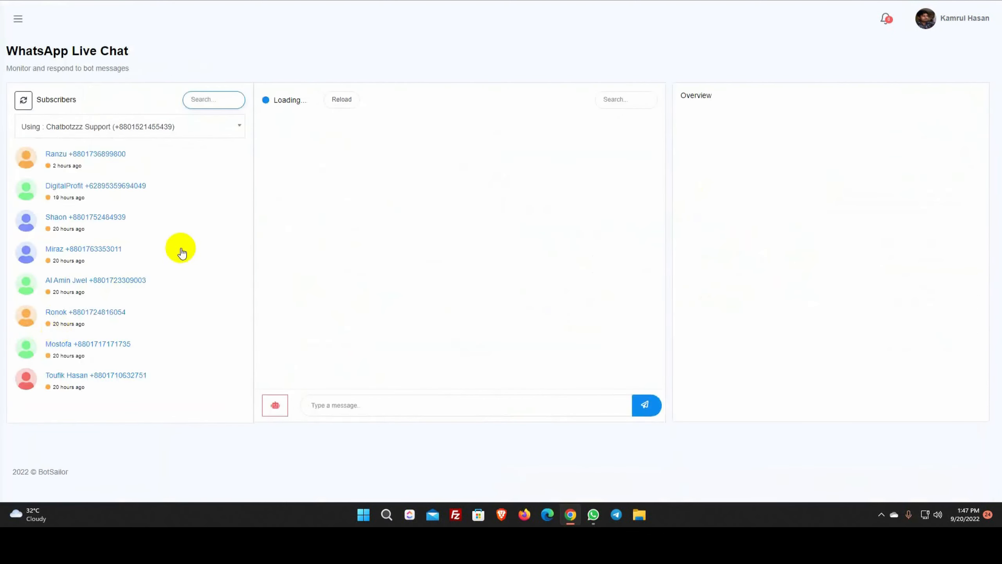
click(163, 161)
click(110, 129)
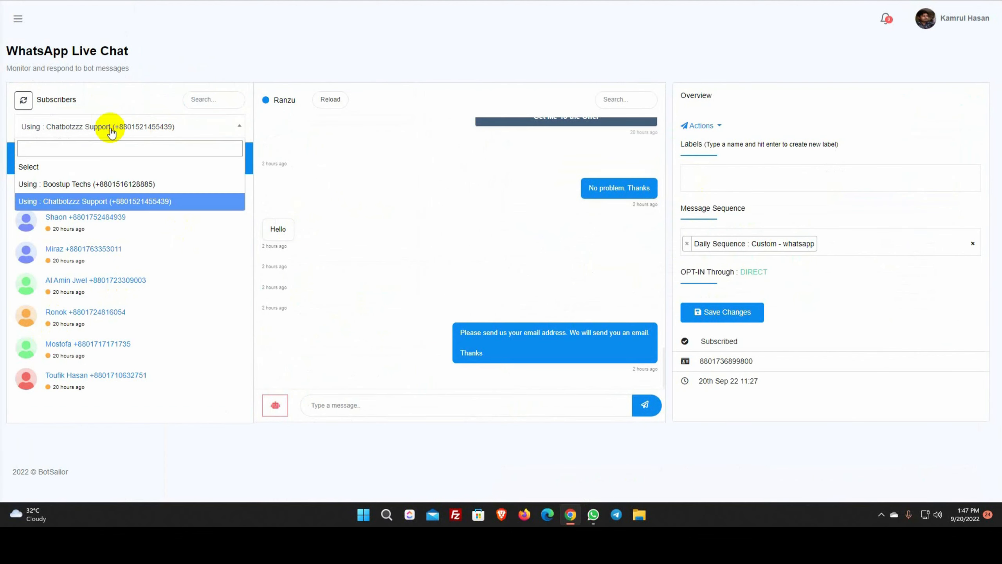
click(98, 199)
click(113, 169)
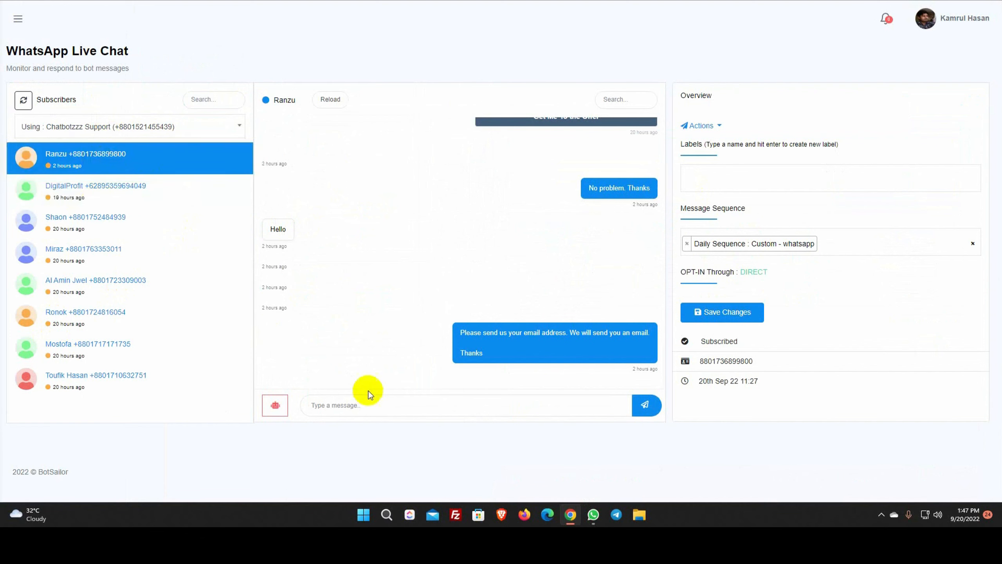
Send the New Arrivals template with a smartwatch header image to the subscriber
click(275, 409)
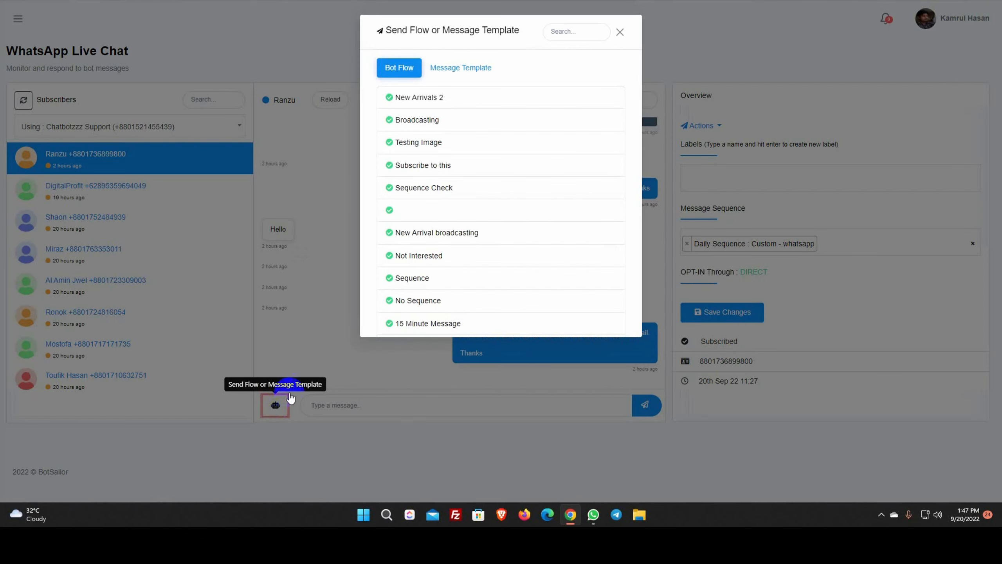
click(460, 73)
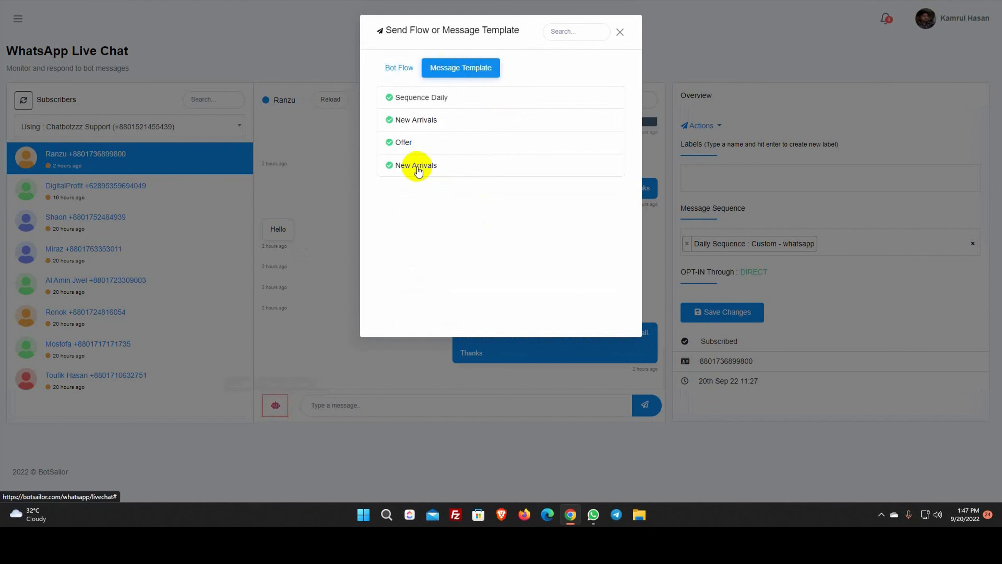
click(418, 170)
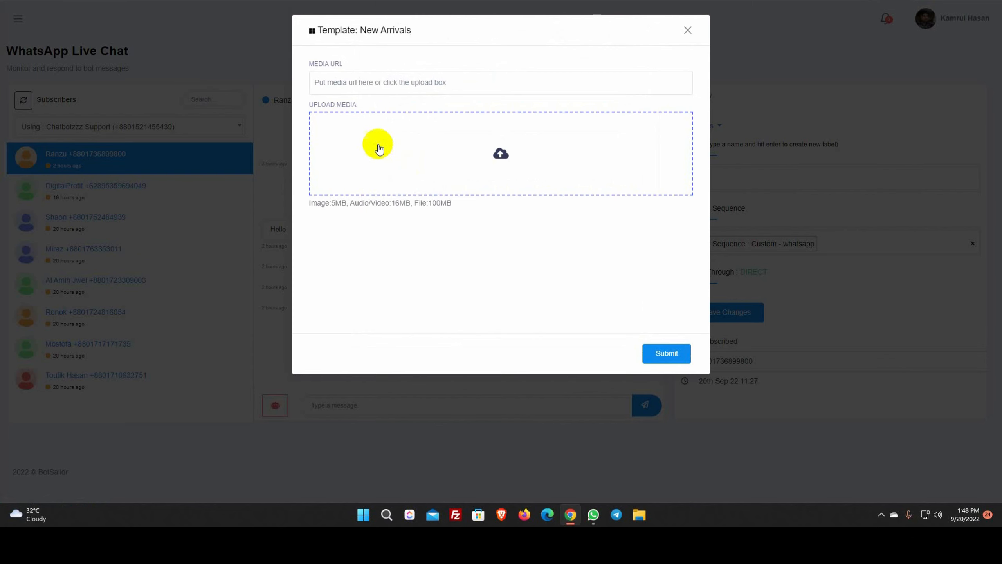
click(501, 156)
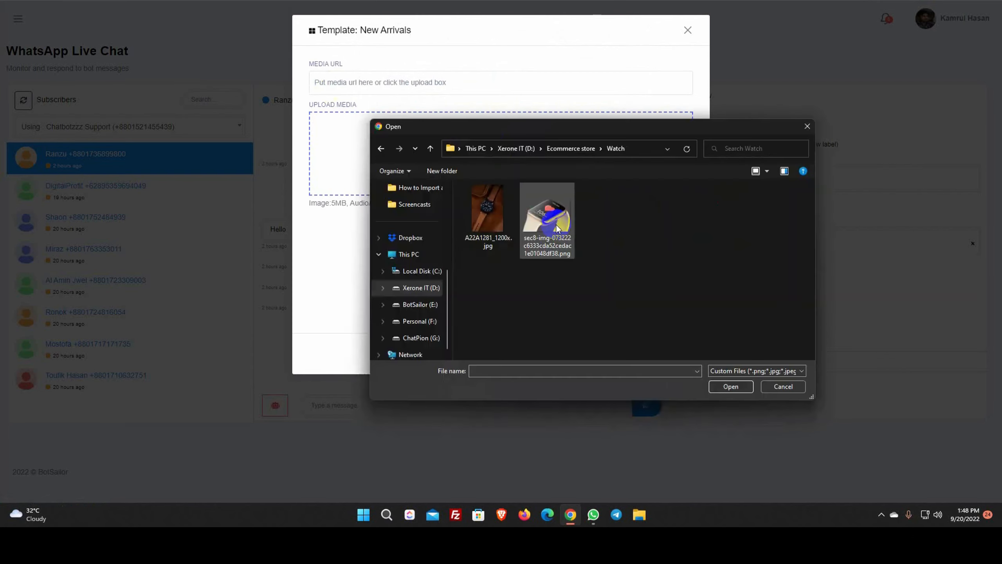
click(546, 223)
click(725, 385)
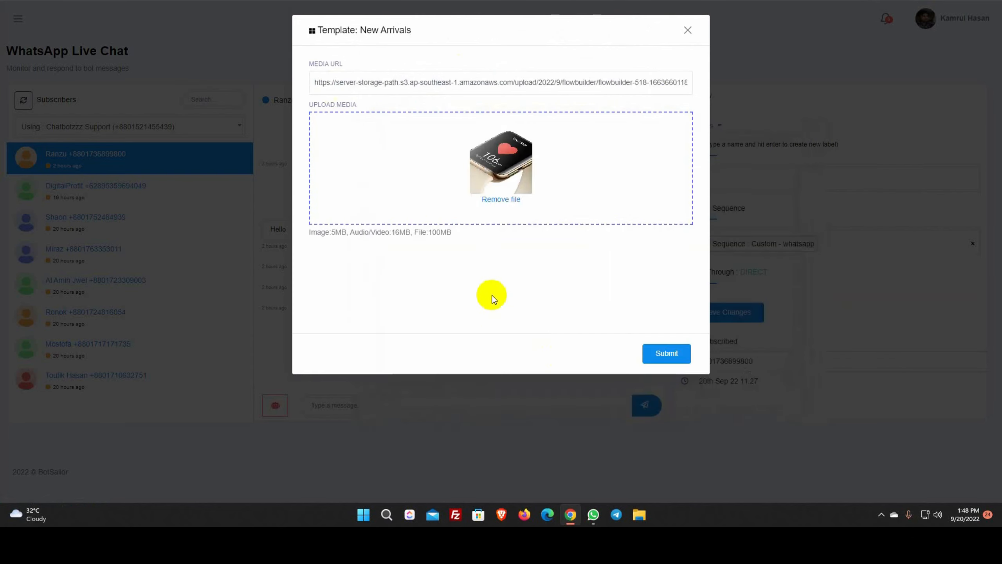
click(665, 356)
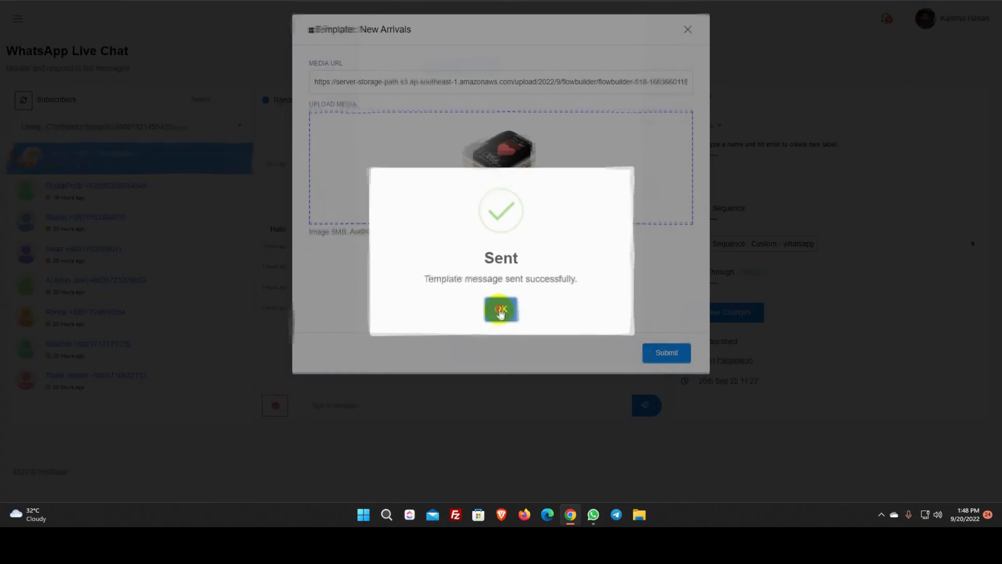
click(499, 309)
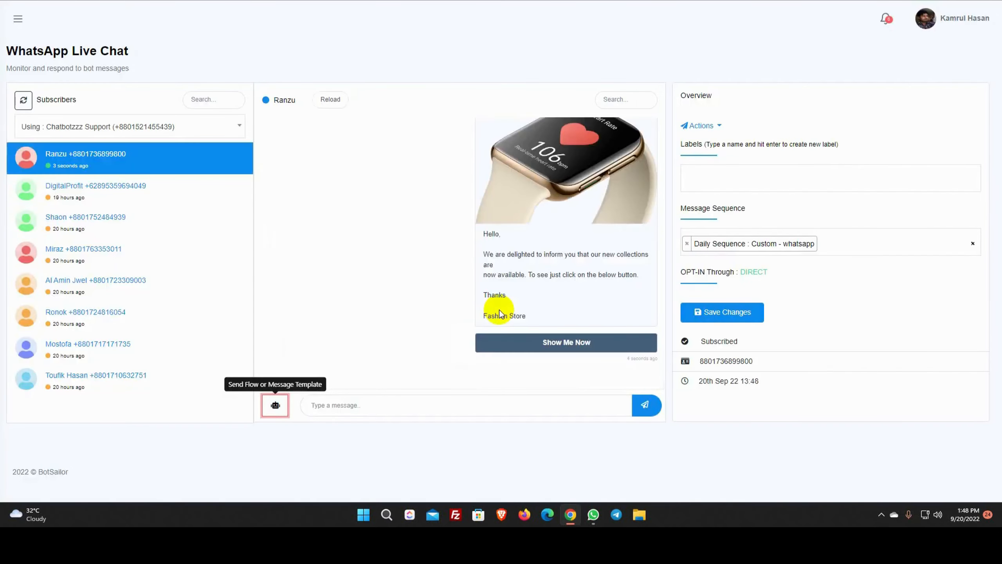
click(593, 514)
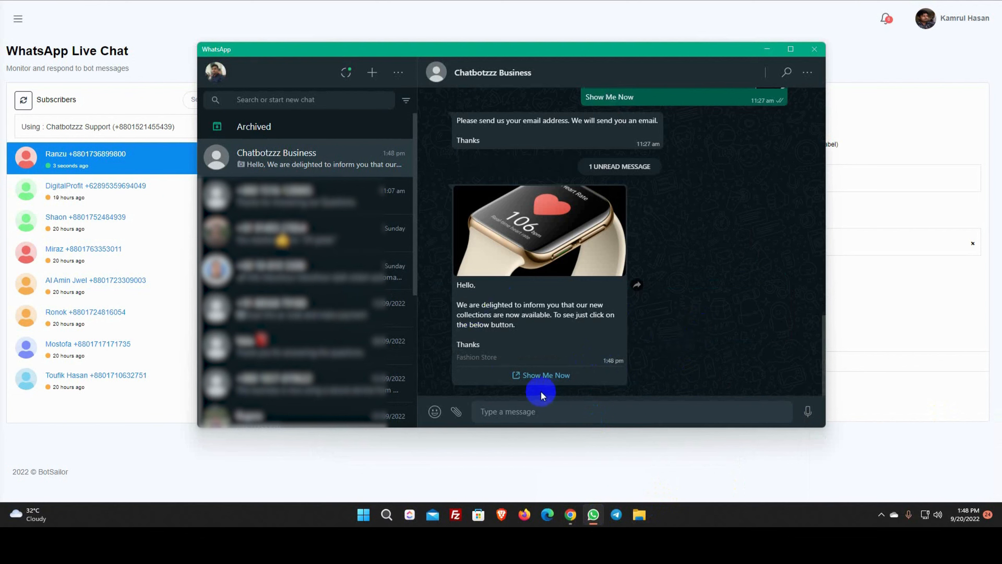
Follow the received message's Show Me Now link to open the website in the browser
click(537, 377)
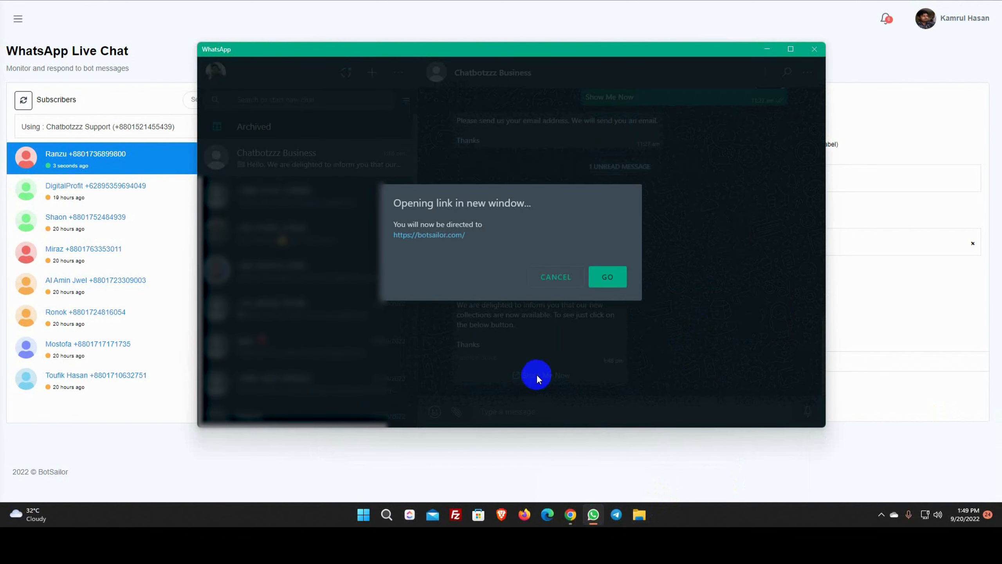
click(606, 277)
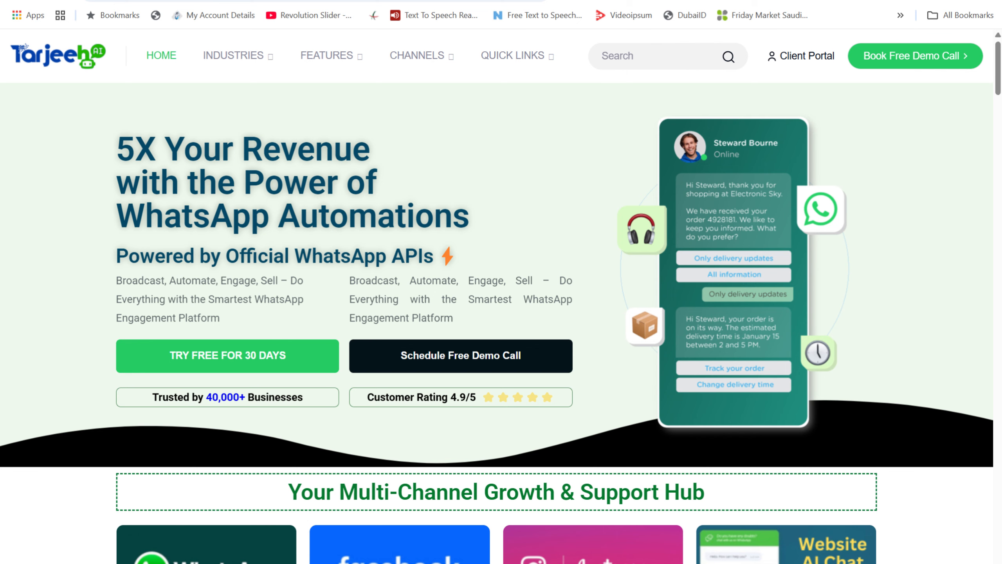